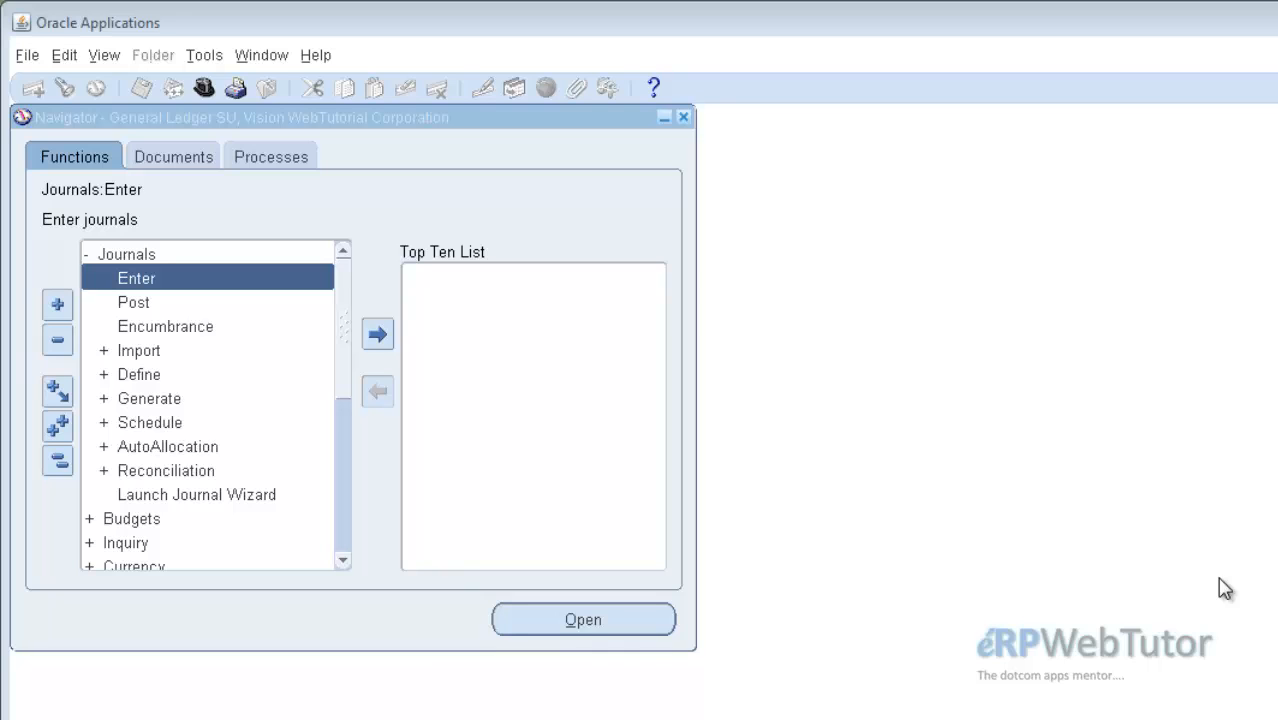
# Step: Switch the responsibility to General Ledger EU, Vision WebTutorial Corporation
pyautogui.click(158, 259)
pyautogui.click(159, 259)
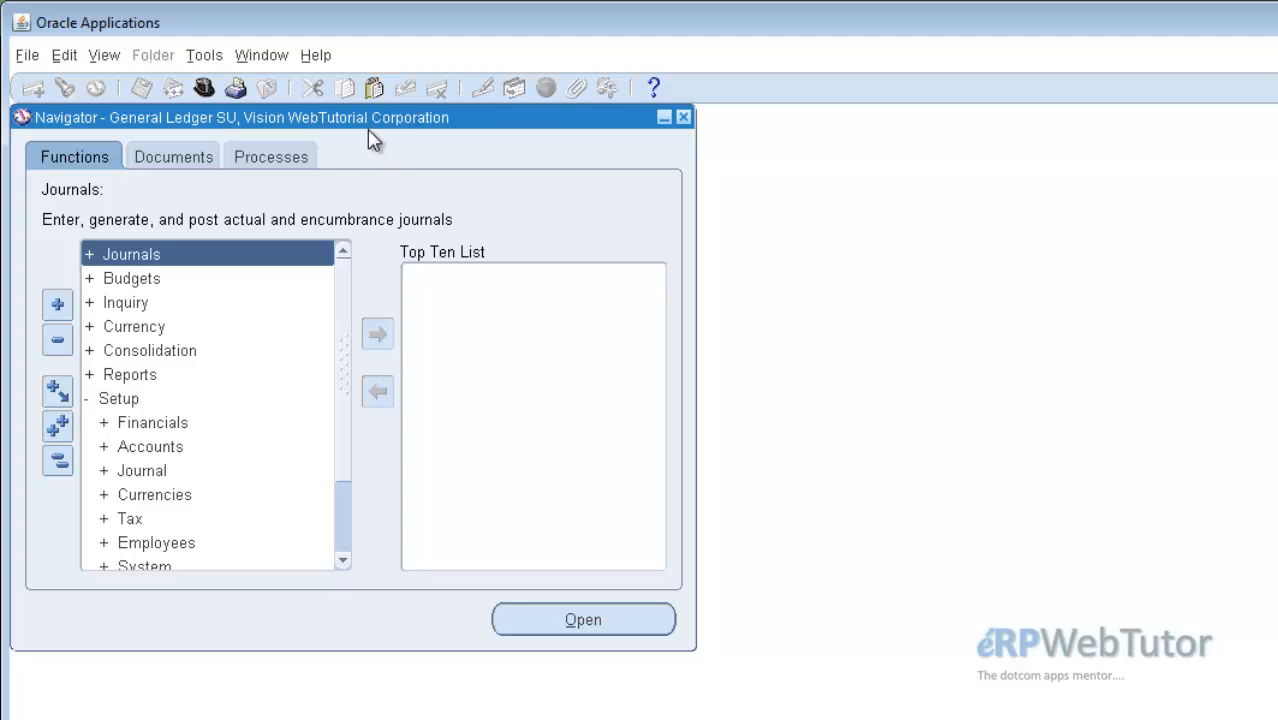
pyautogui.moveTo(382, 131); pyautogui.dragTo(388, 148)
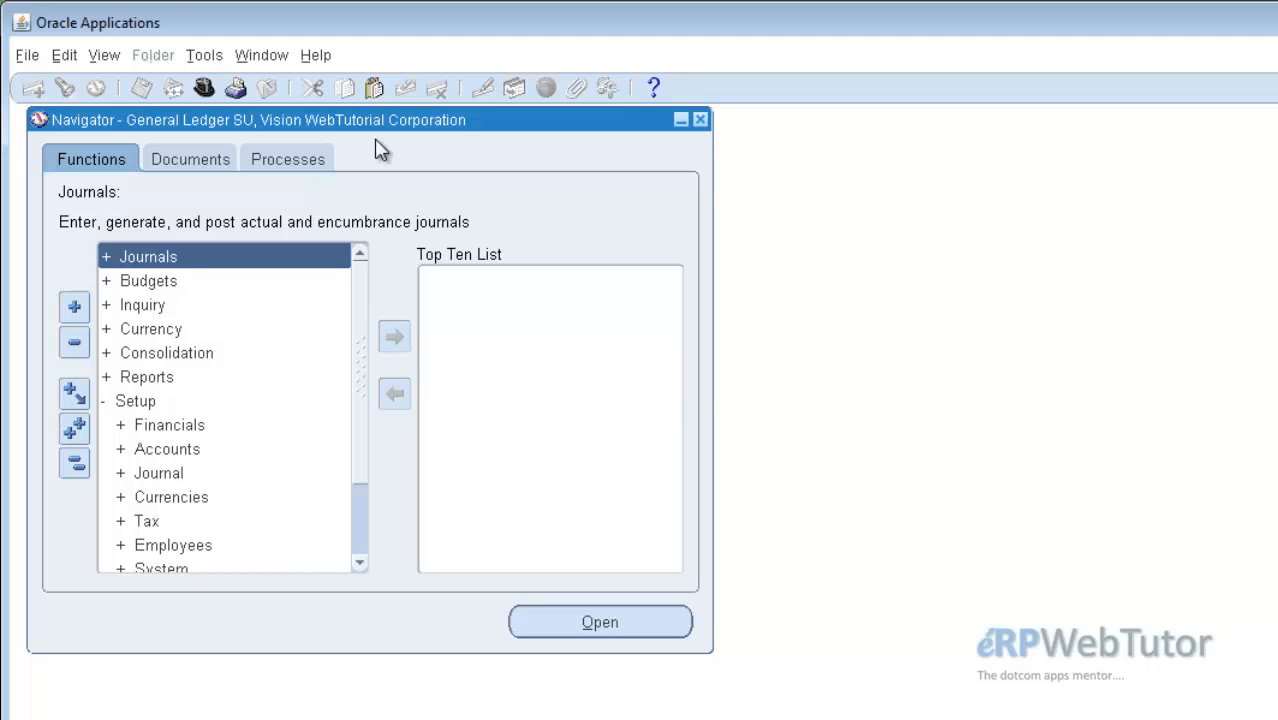
pyautogui.click(203, 86)
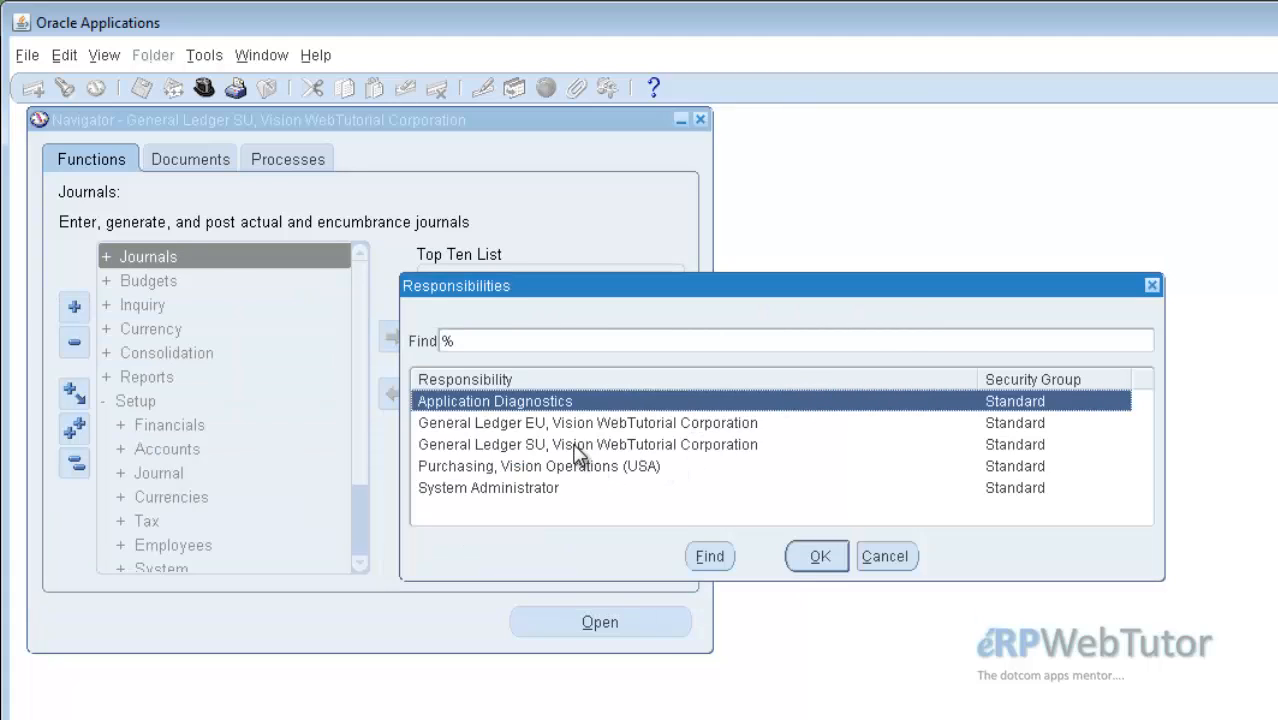
pyautogui.click(625, 424)
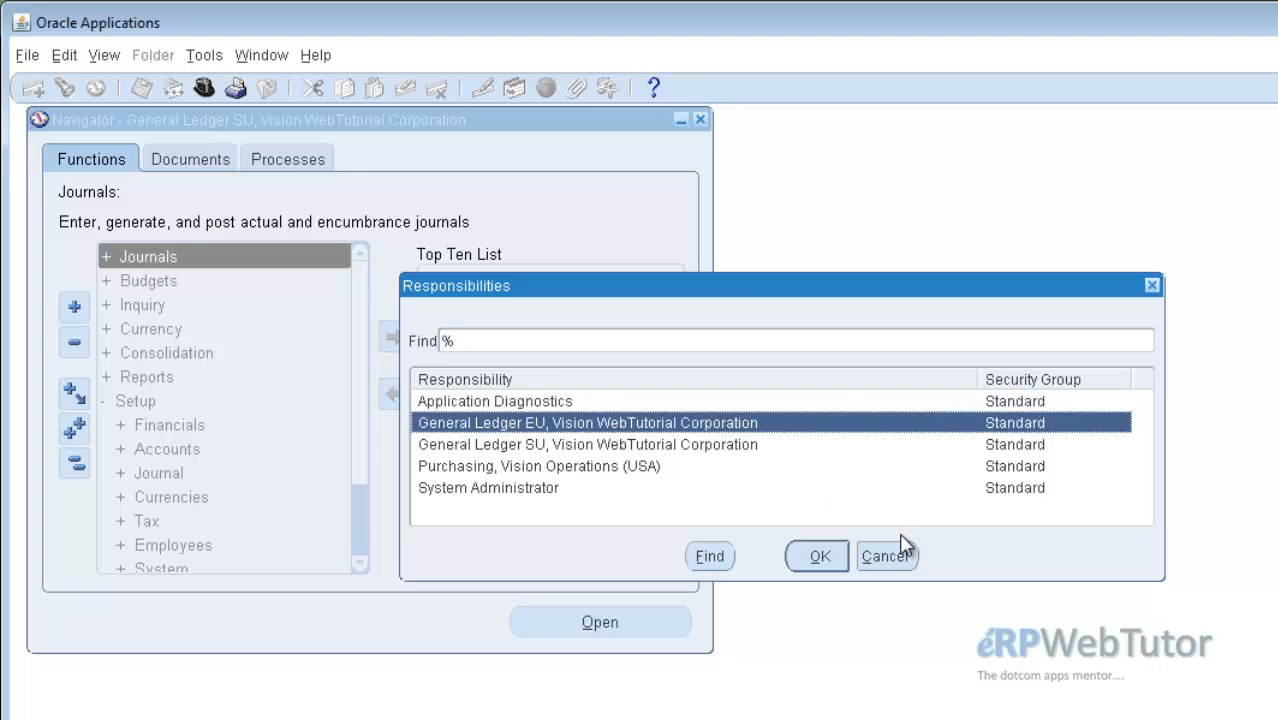
pyautogui.moveTo(750, 292); pyautogui.dragTo(760, 288)
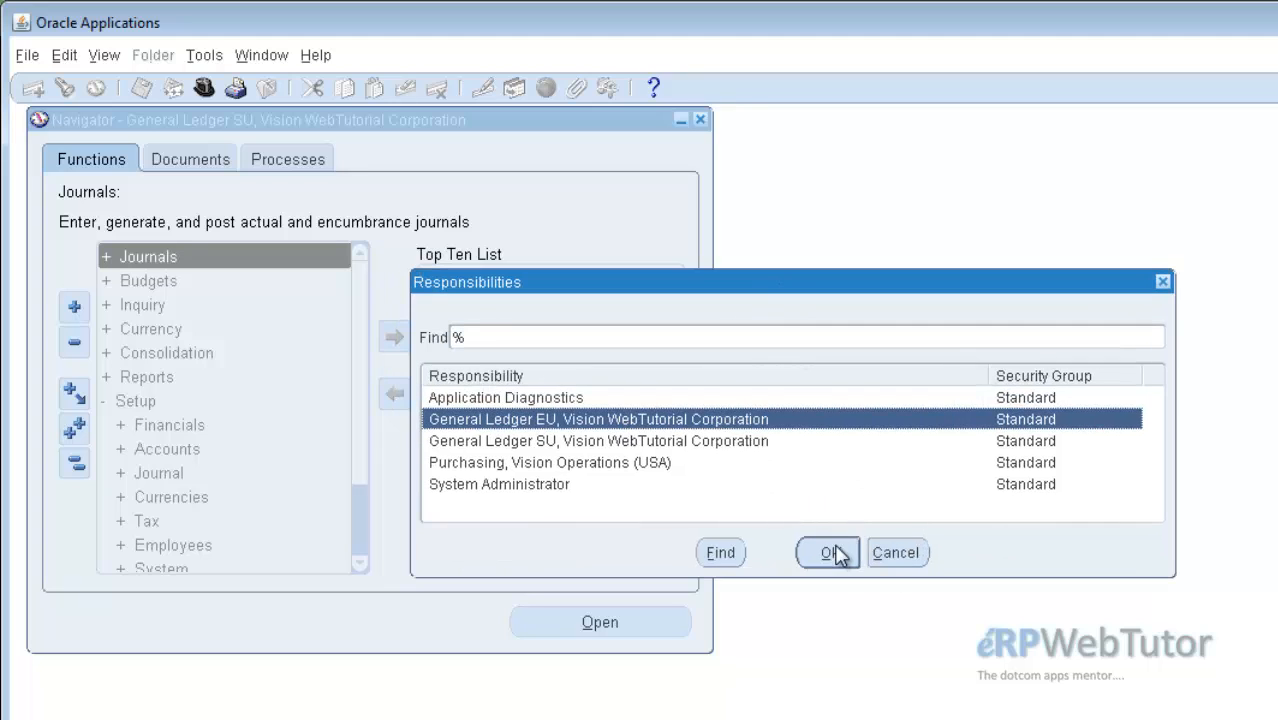
pyautogui.click(834, 553)
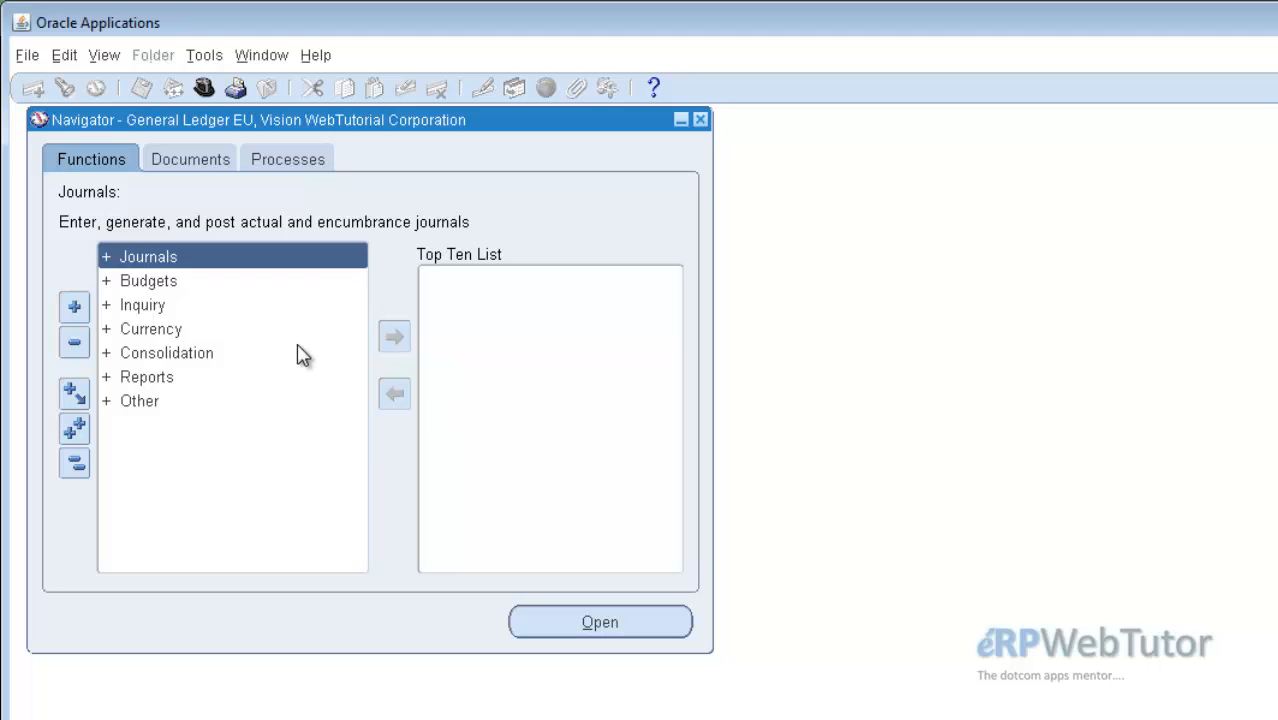
# Step: Open the Enter Journals function and start a new journal in the Vision WebTutor Ledger
pyautogui.doubleClick(185, 260)
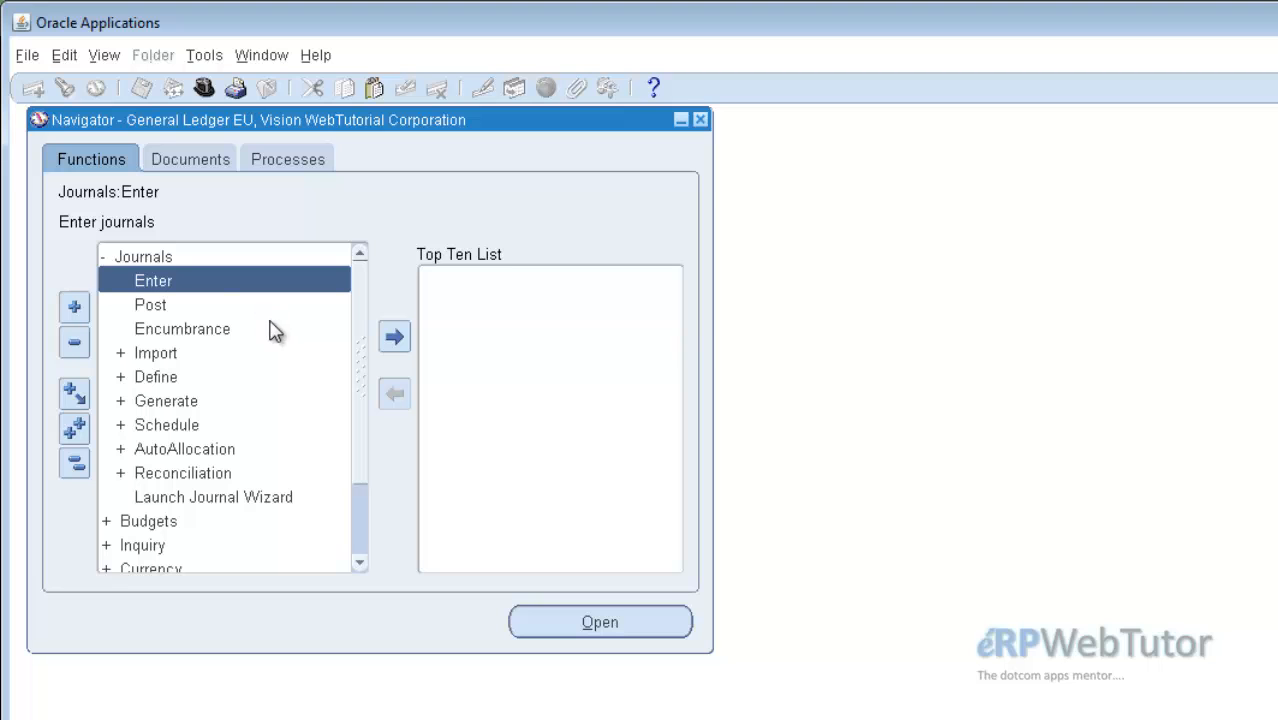
pyautogui.doubleClick(212, 281)
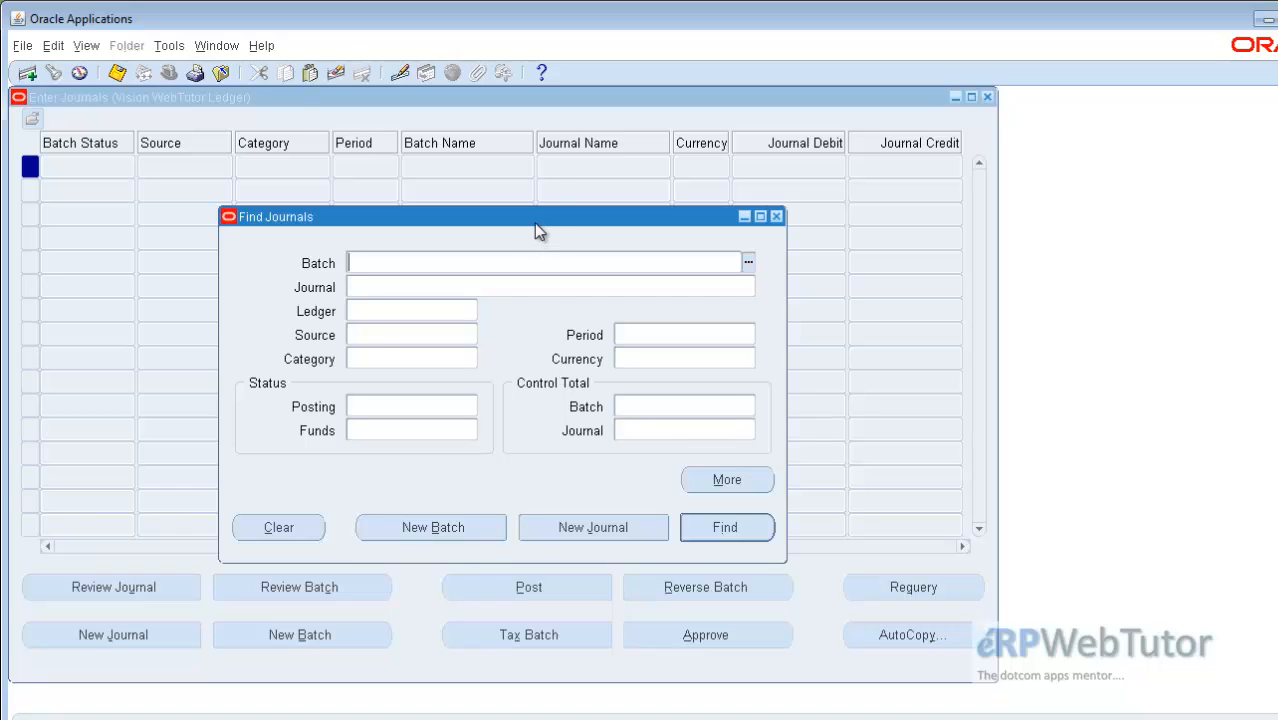
pyautogui.moveTo(534, 223); pyautogui.dragTo(529, 224)
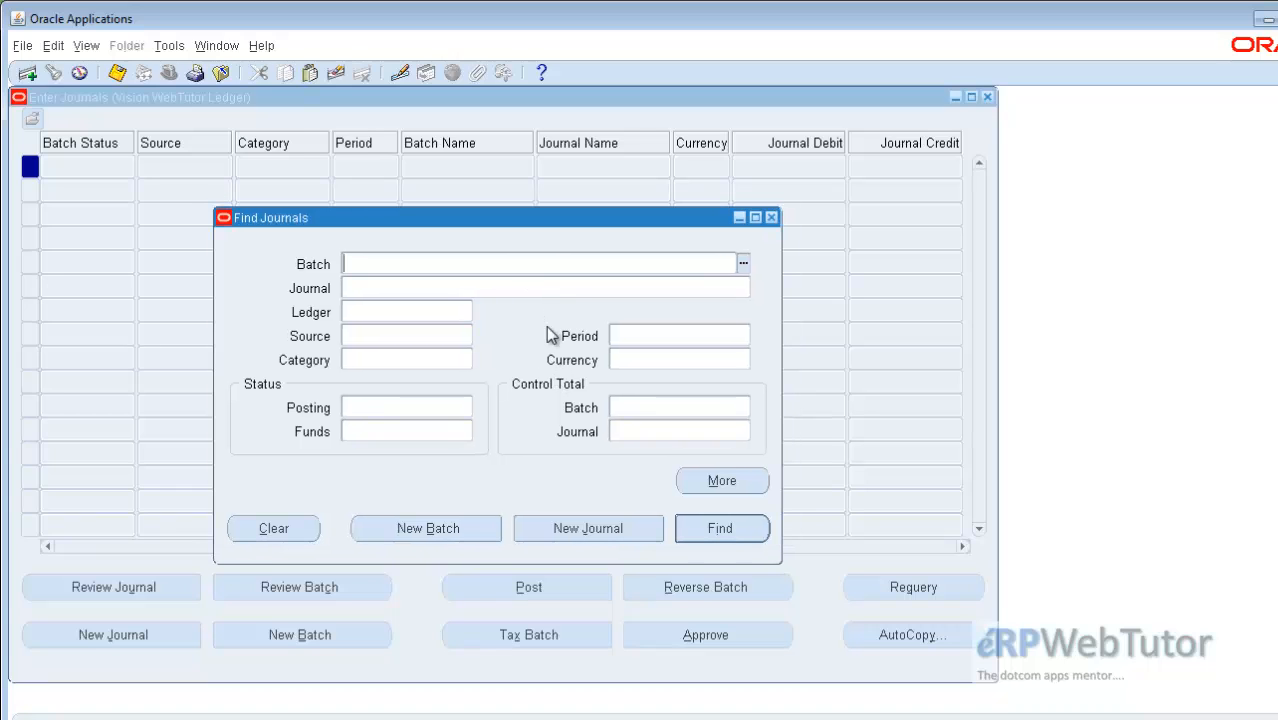
pyautogui.click(576, 529)
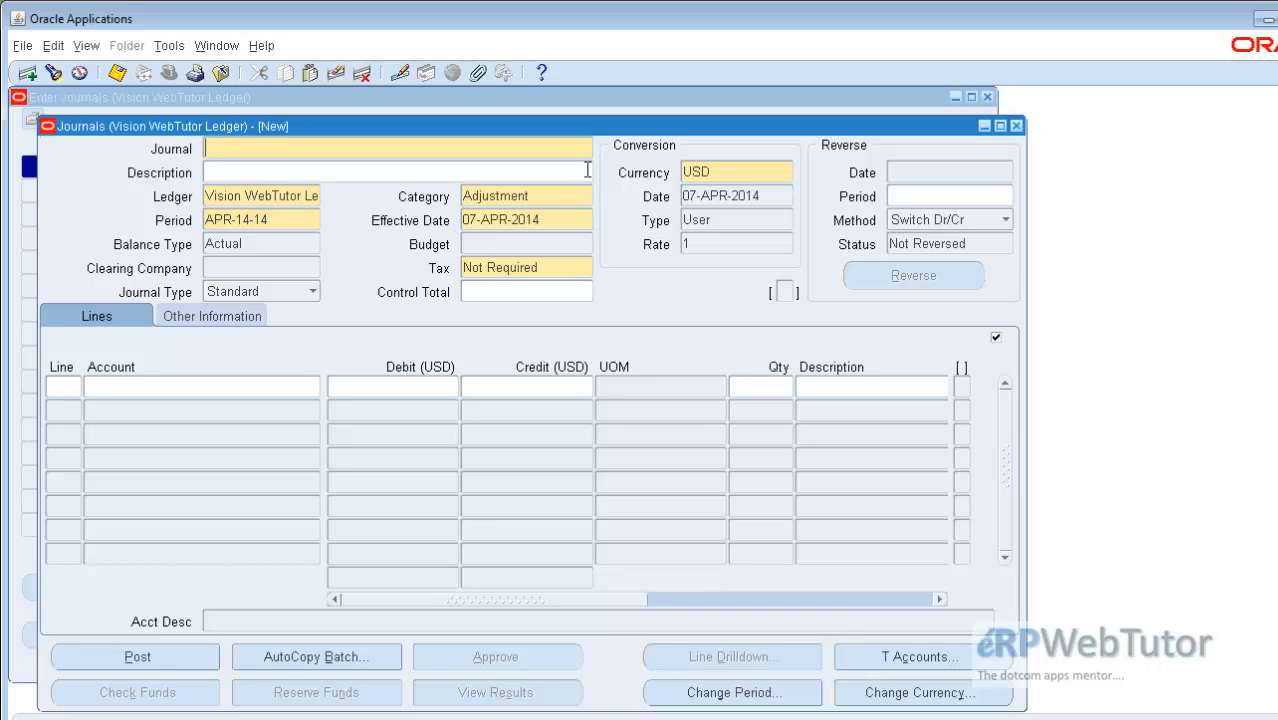
pyautogui.moveTo(588, 128); pyautogui.dragTo(608, 122)
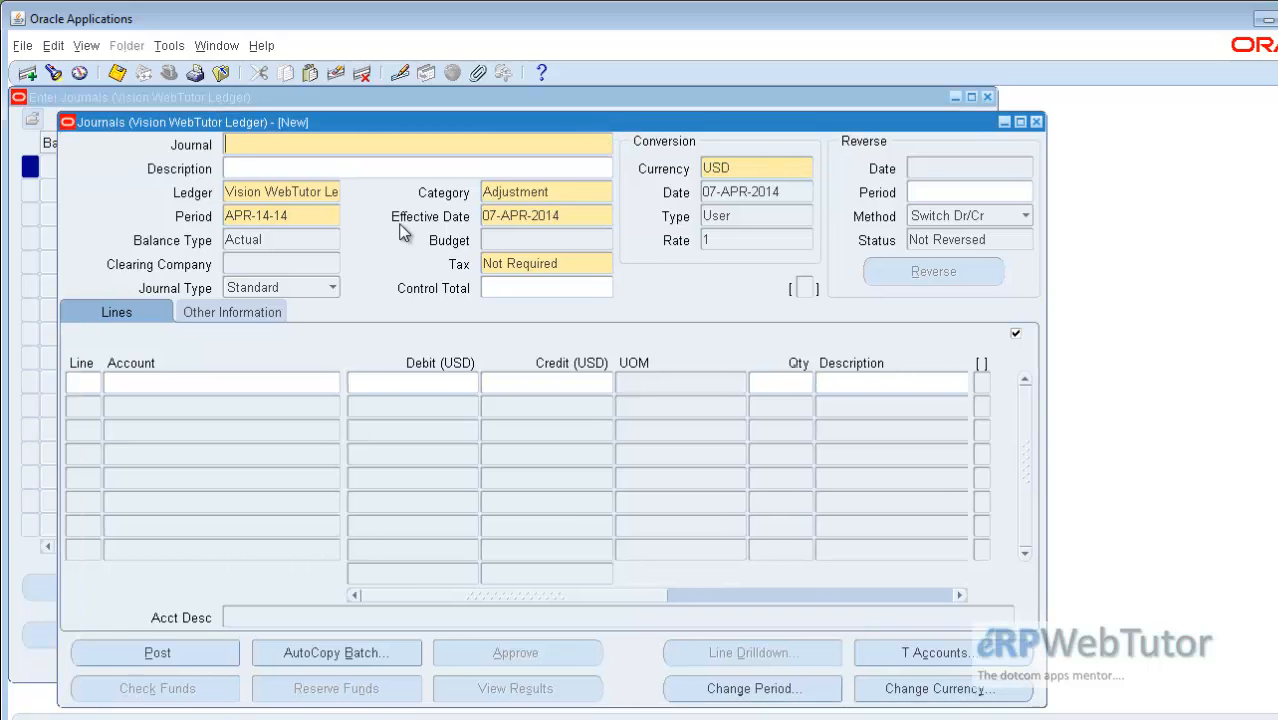
# Step: Enter "Manual JV in GL Training" as the journal description
pyautogui.click(364, 168)
pyautogui.write('J')
pyautogui.press('BackSpace')
pyautogui.write('Manual JV in GL Trai')
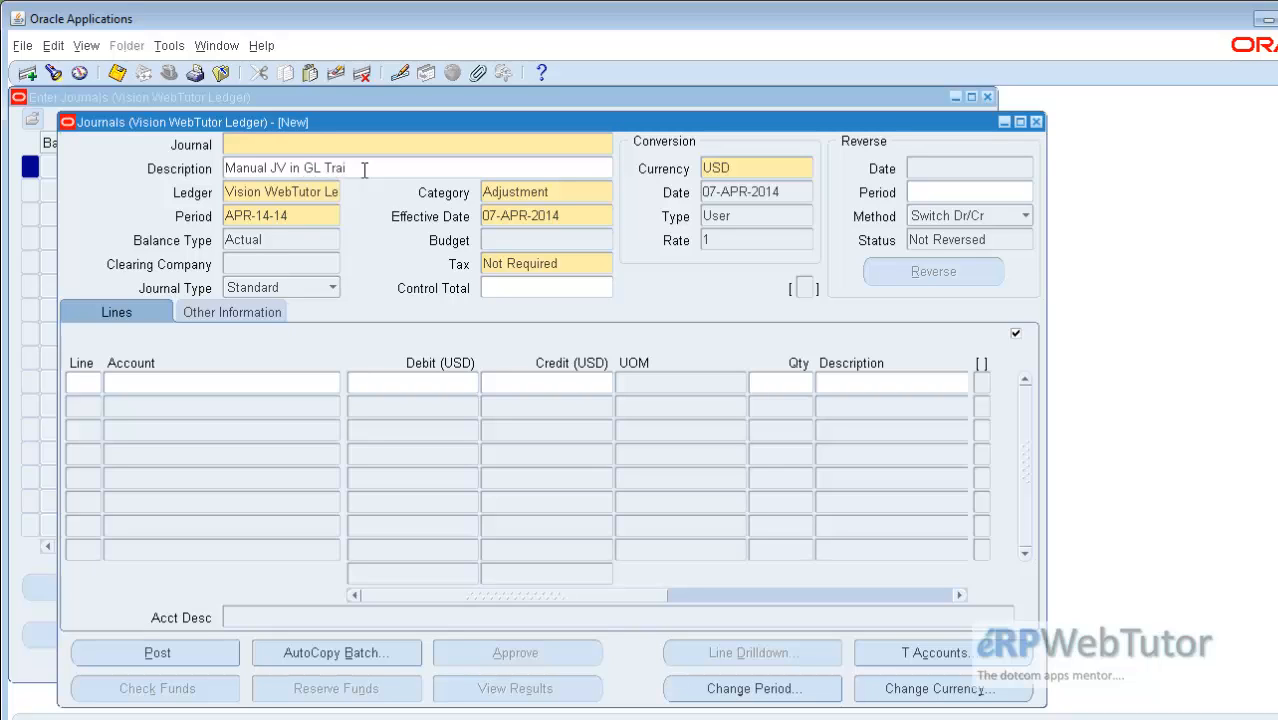
pyautogui.write('ning')
# Step: Read the full ledger name in the journal header
pyautogui.click(320, 190)
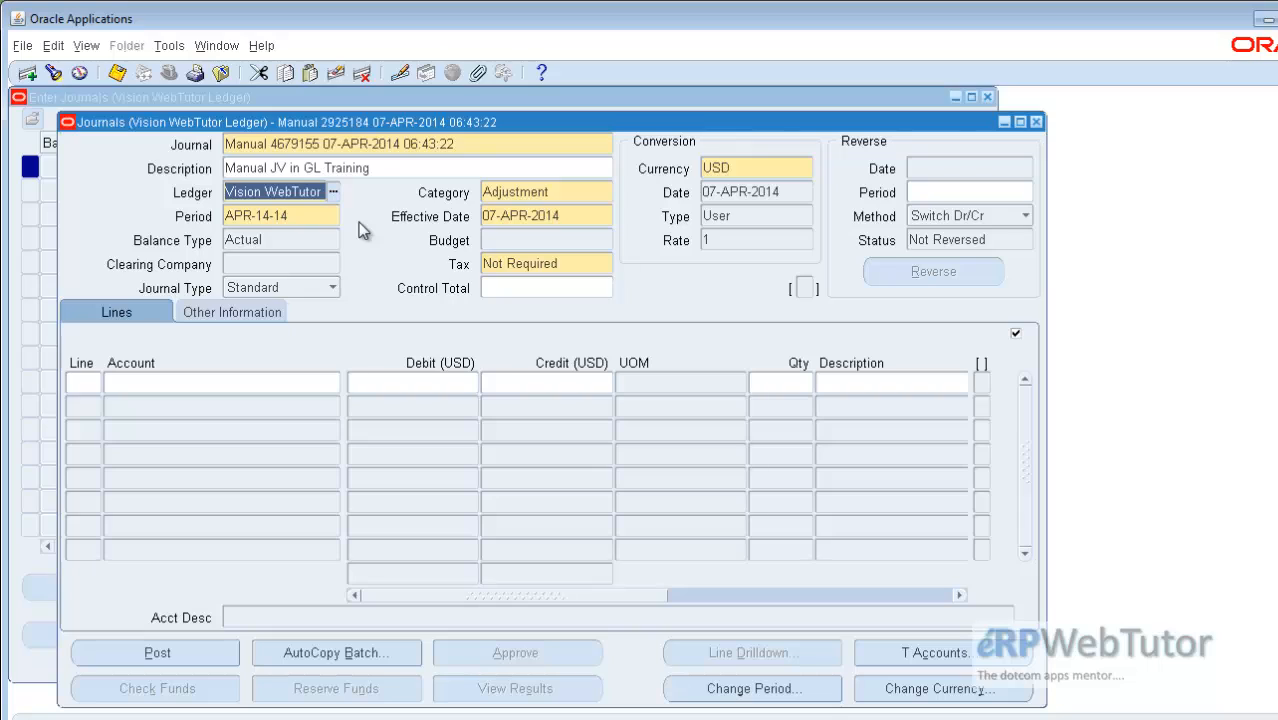
pyautogui.press('End')
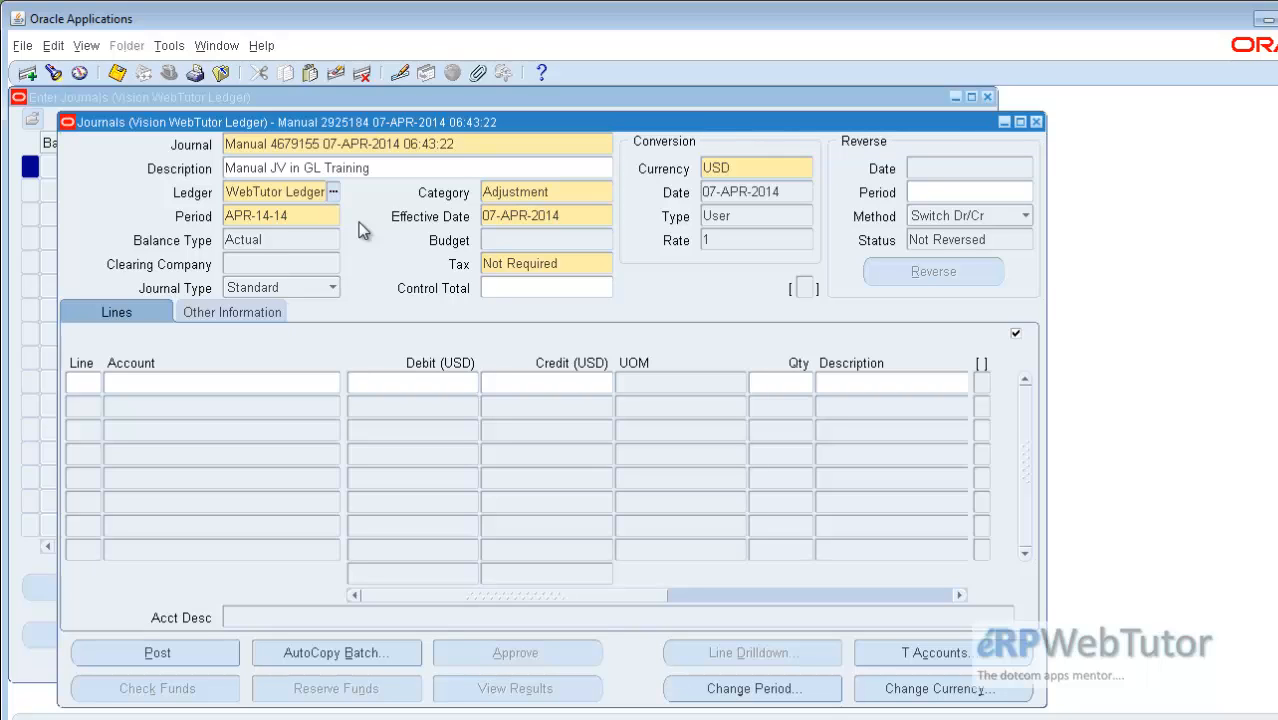
pyautogui.press('Home')
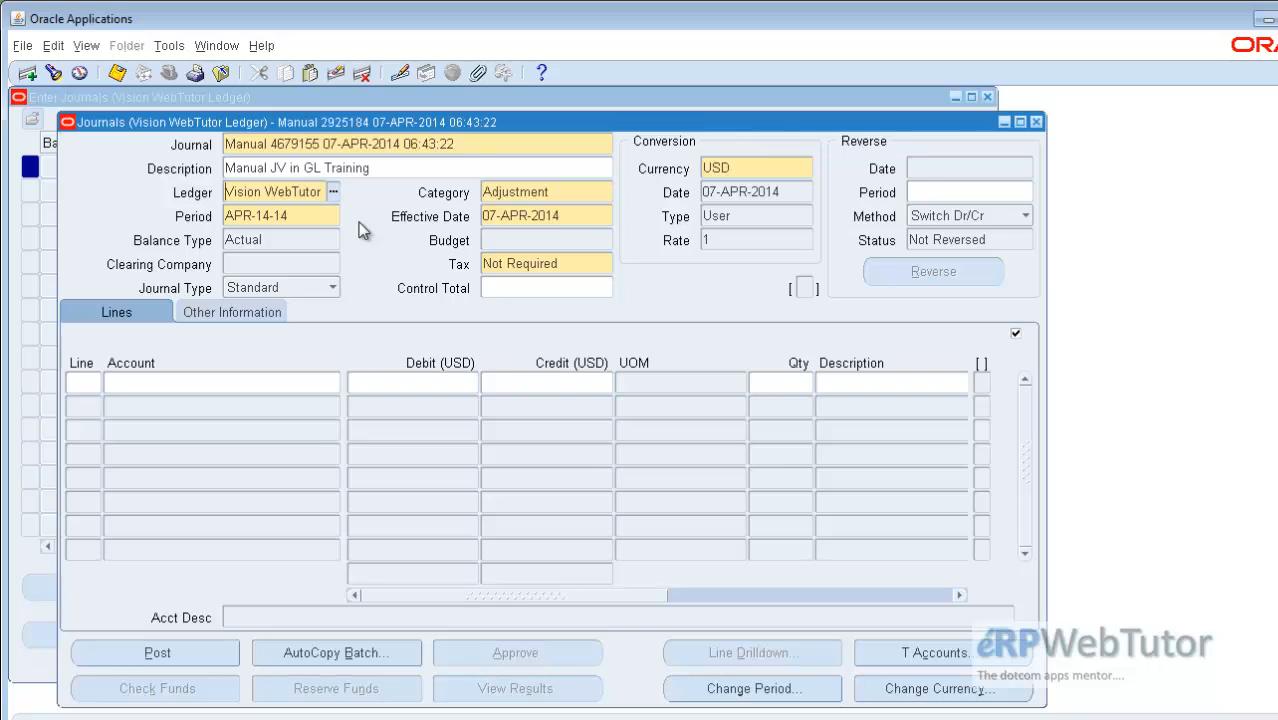
pyautogui.press('End')
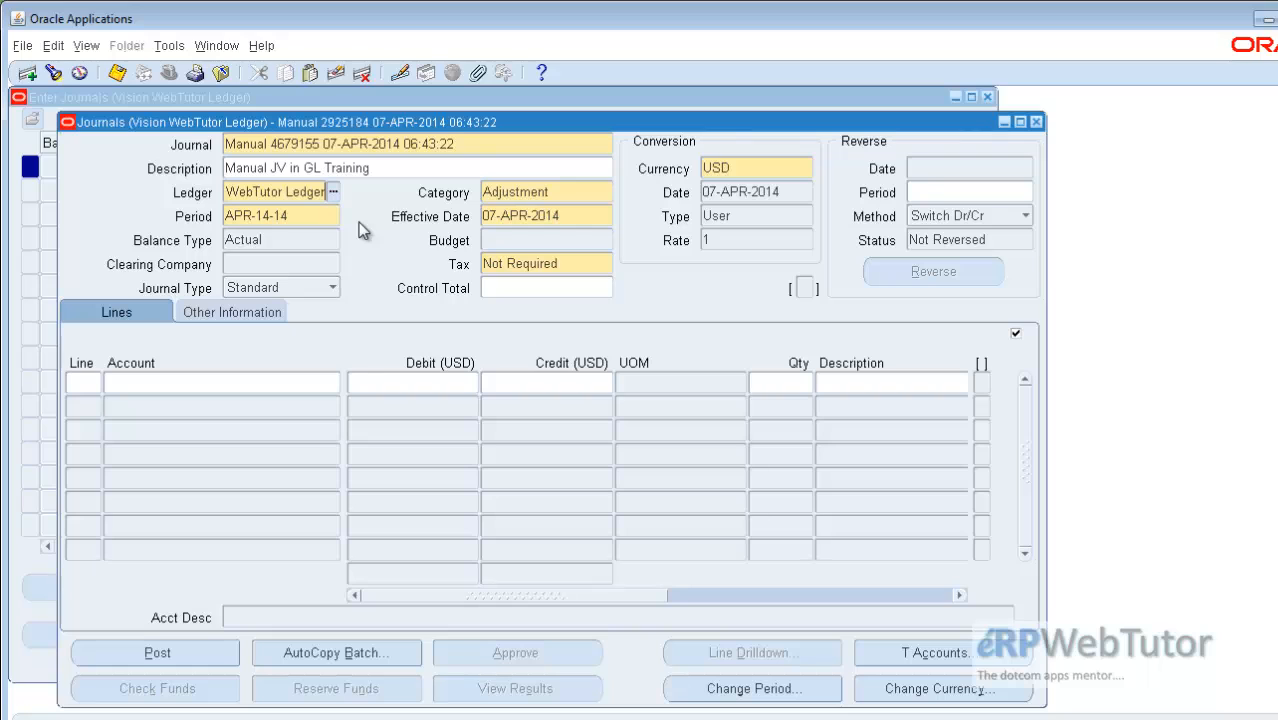
# Step: Search the journal categories for VWT and set the journal's category to VWT Manual JV
pyautogui.click(565, 194)
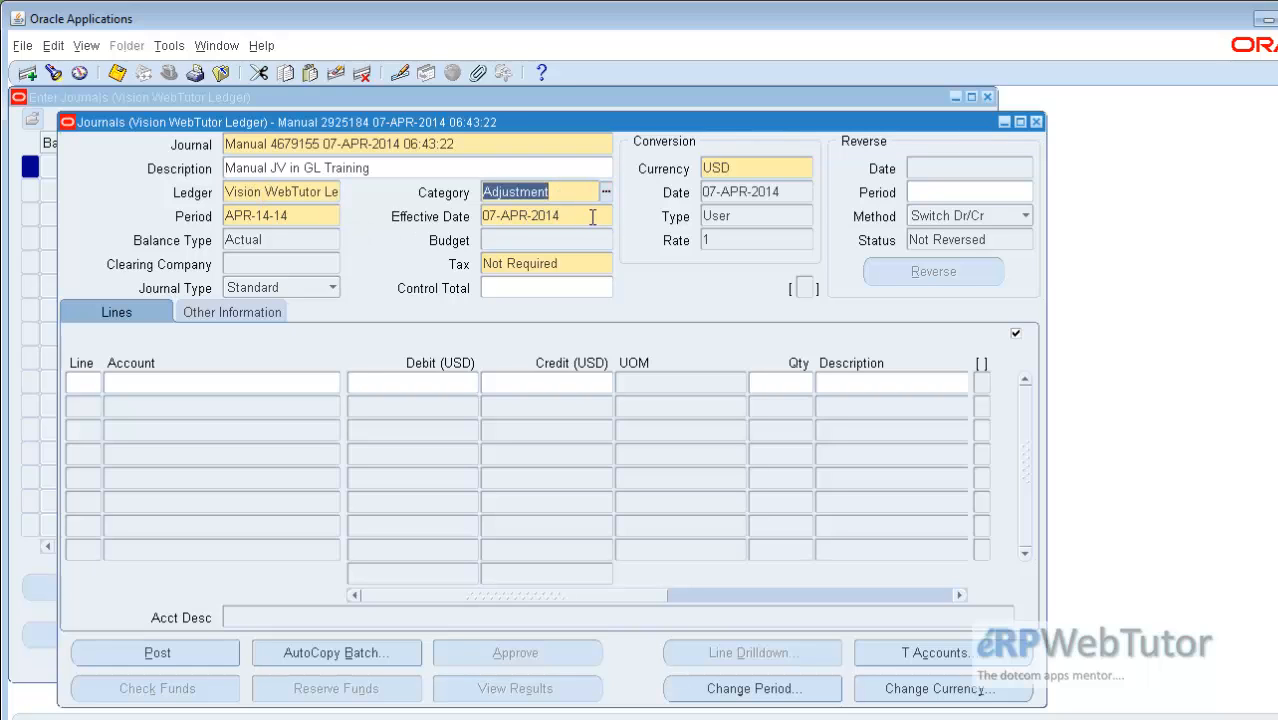
pyautogui.click(606, 194)
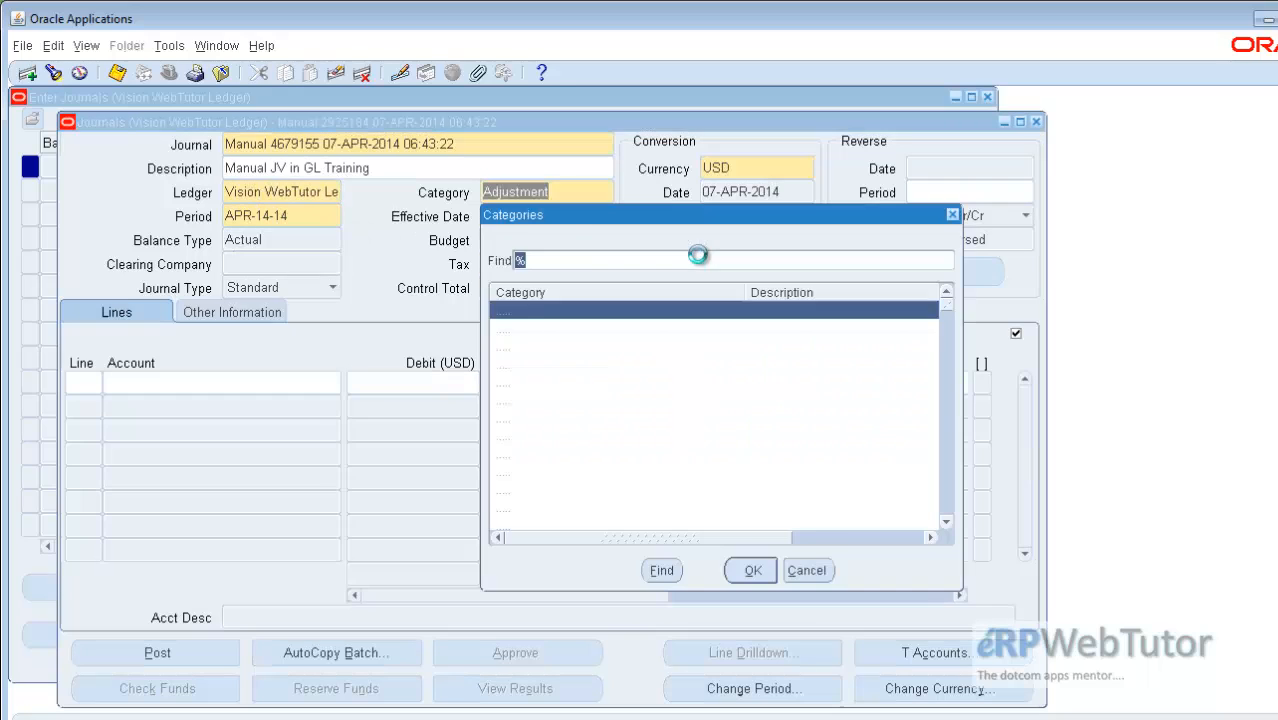
pyautogui.moveTo(753, 252); pyautogui.dragTo(755, 252)
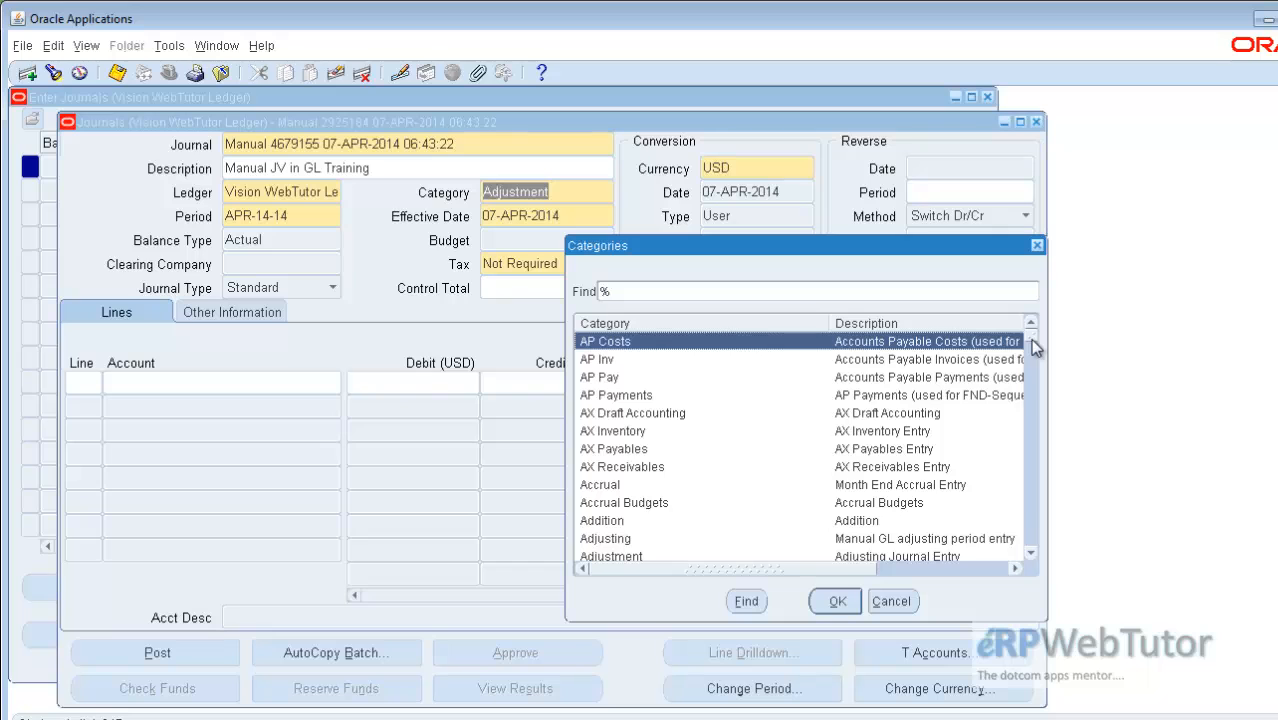
pyautogui.moveTo(1032, 344)
pyautogui.mouseDown()
pyautogui.moveTo(1040, 565)
pyautogui.moveTo(1027, 351)
pyautogui.mouseUp()
pyautogui.write('VWT')
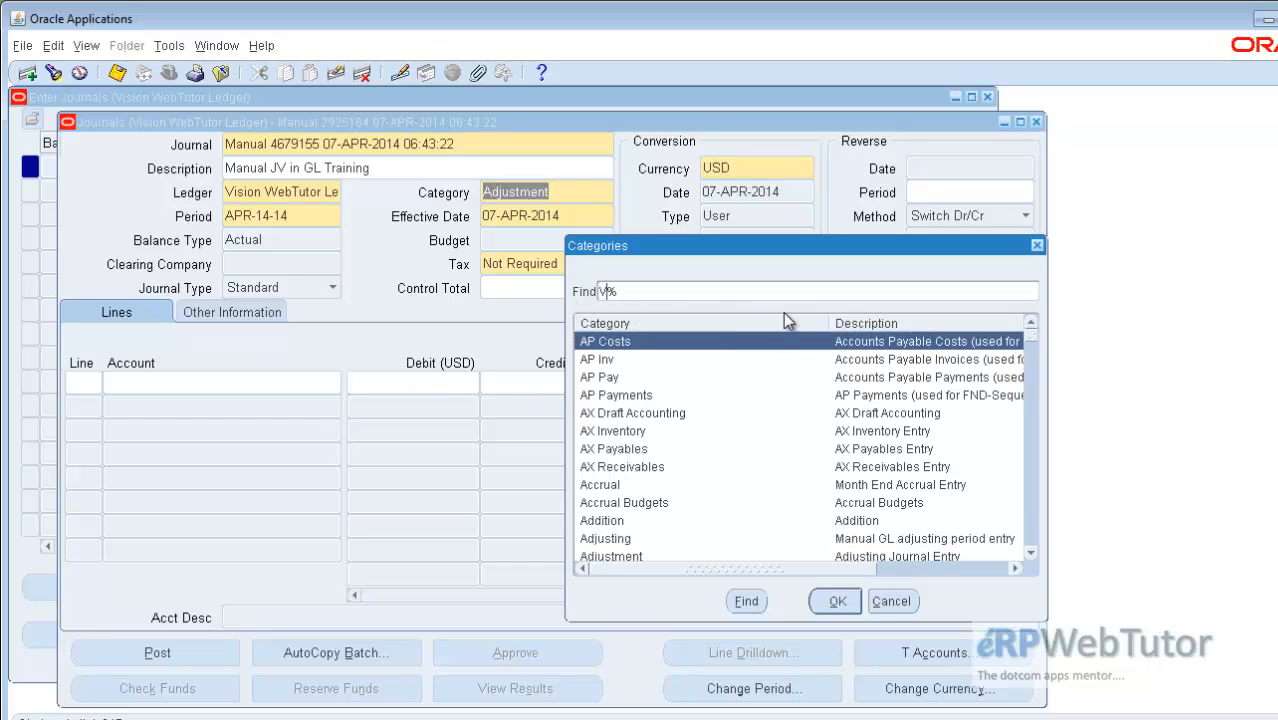
pyautogui.press('Return')
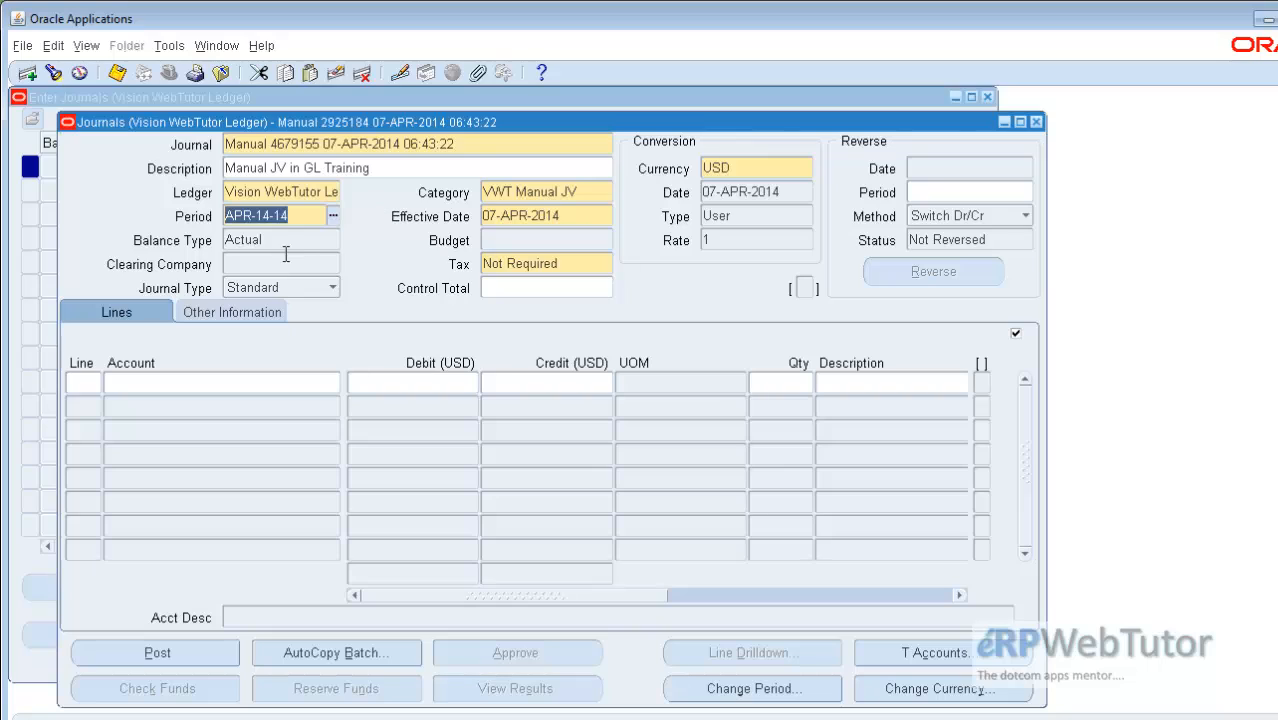
# Step: Set the journal's period to JAN-14-14 from the list of available periods
pyautogui.click(334, 215)
pyautogui.moveTo(400, 250); pyautogui.dragTo(508, 277)
pyautogui.click(405, 452)
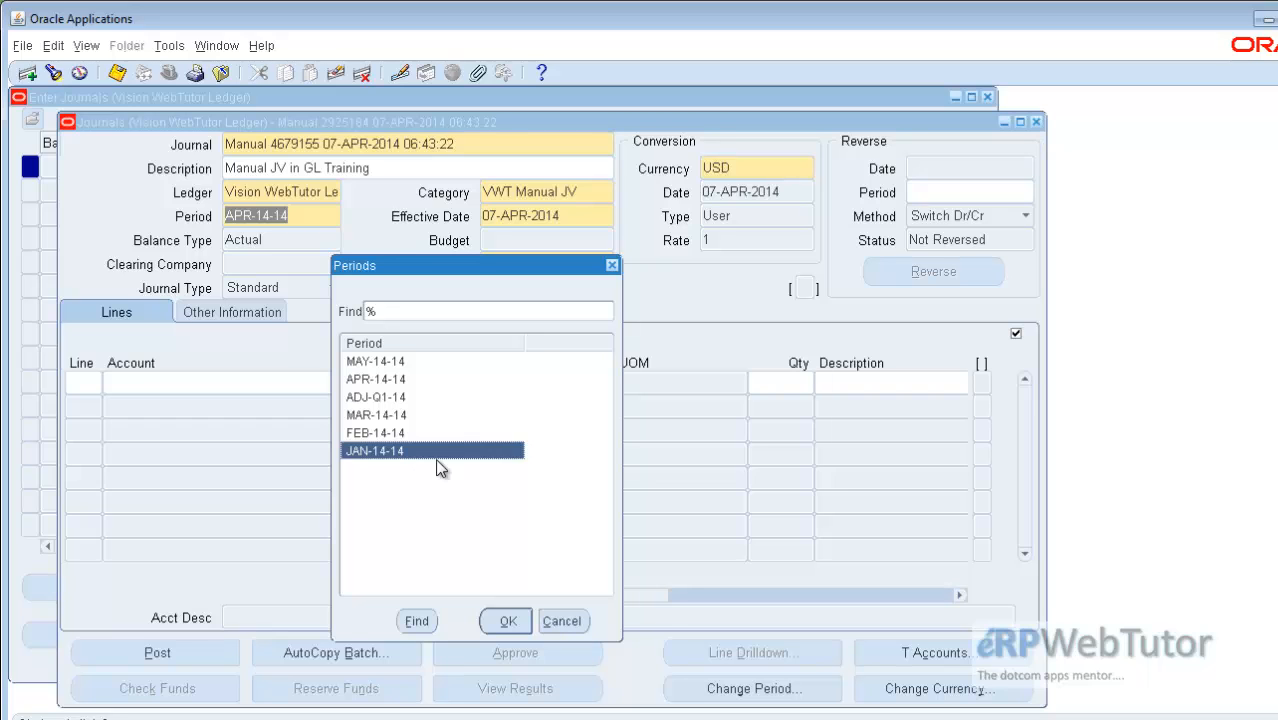
pyautogui.click(507, 622)
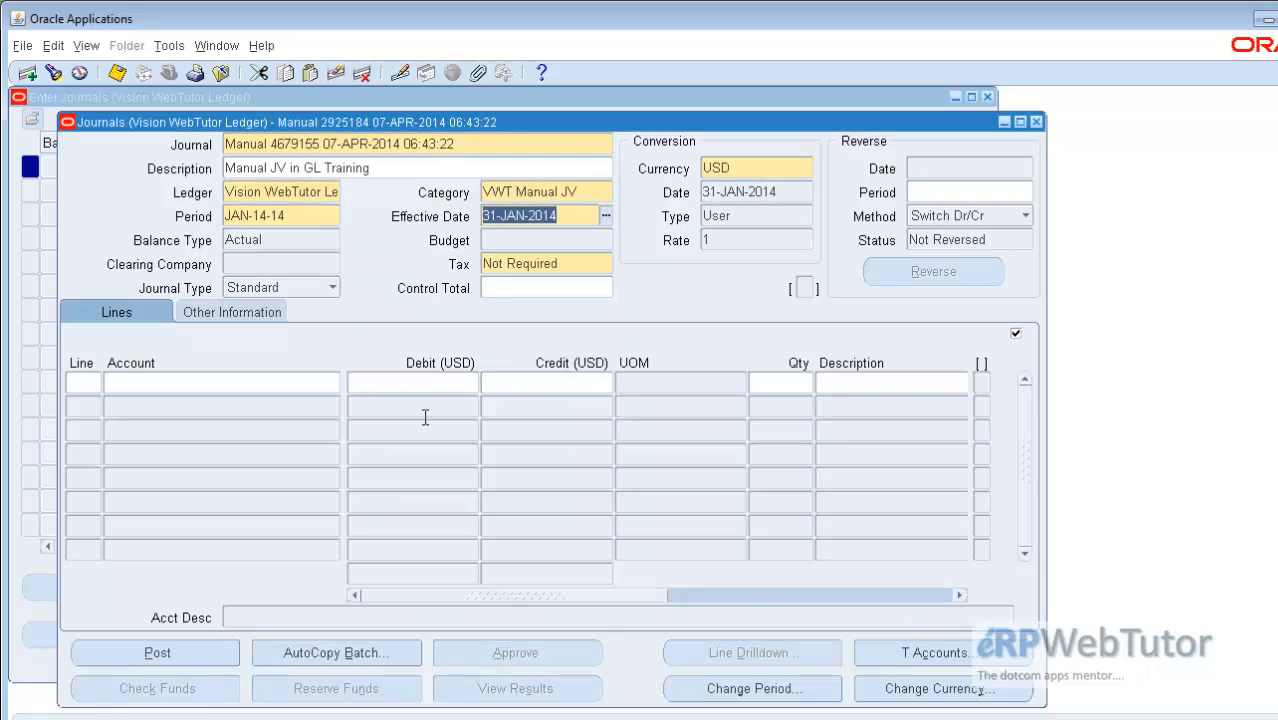
# Step: Review the journal header's period, effective date, balance type, journal type and currency
pyautogui.click(285, 214)
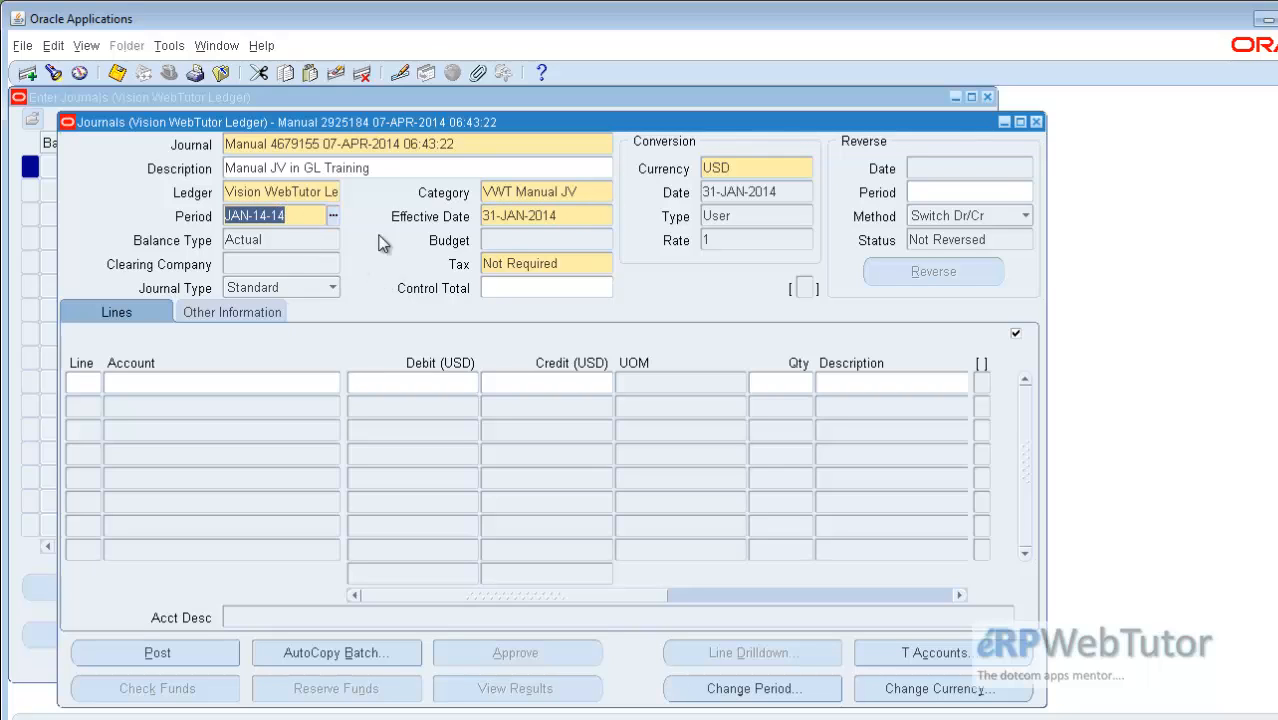
pyautogui.click(557, 217)
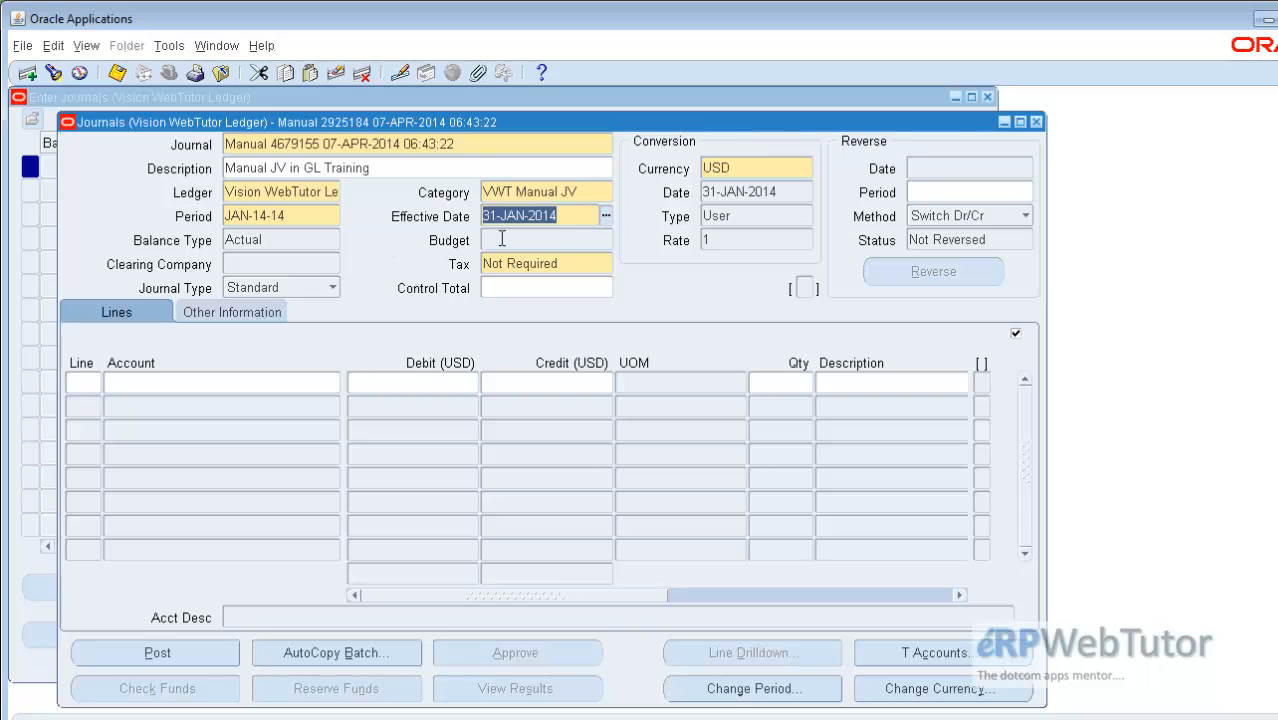
pyautogui.click(305, 241)
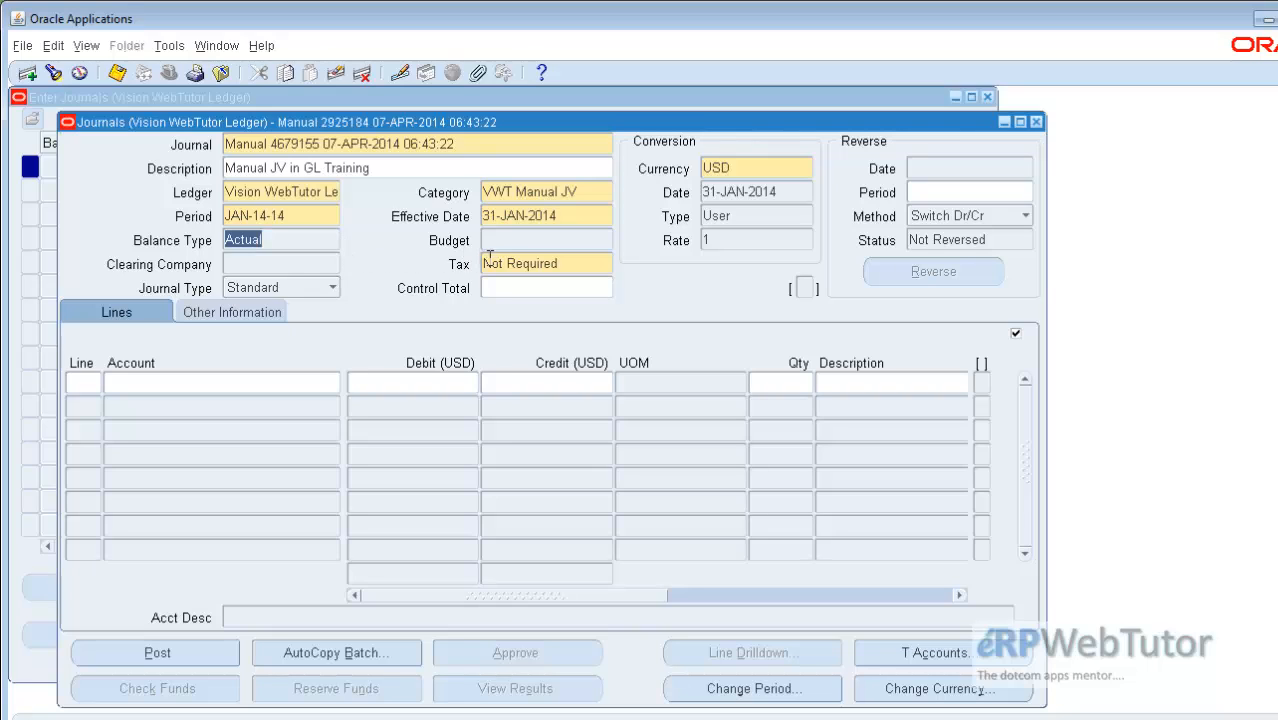
pyautogui.click(333, 290)
pyautogui.click(333, 290)
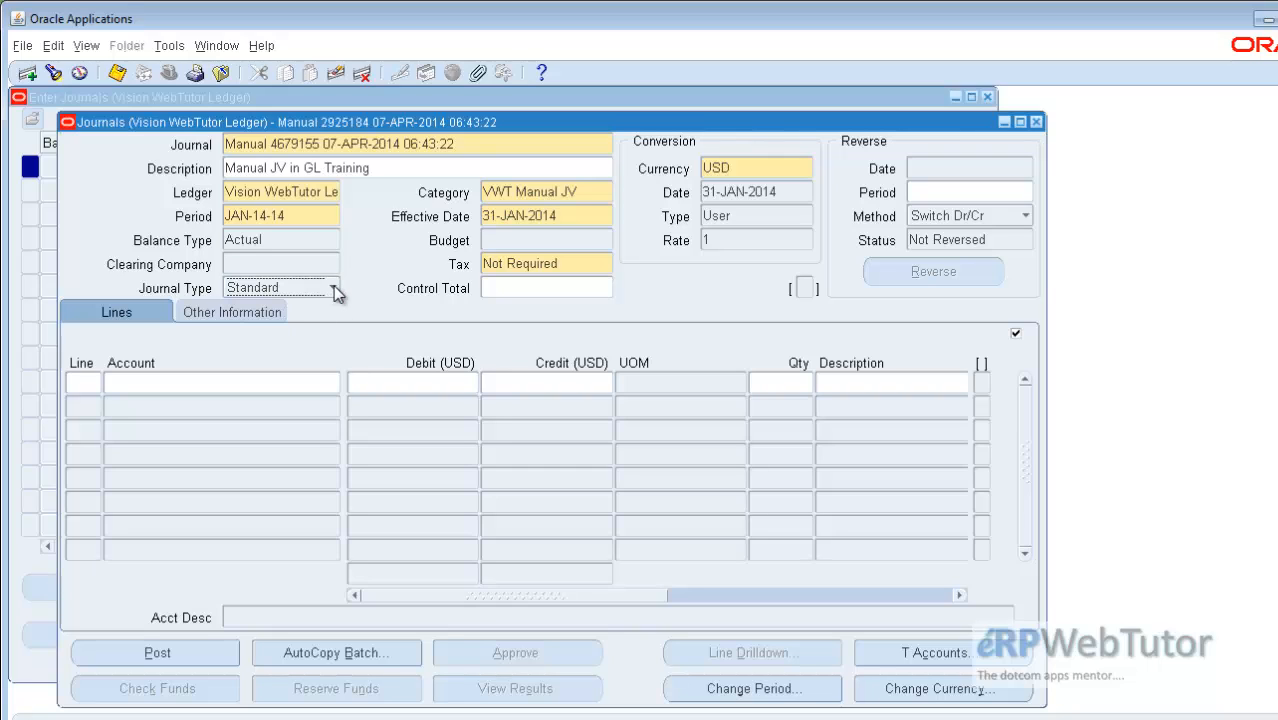
pyautogui.click(757, 166)
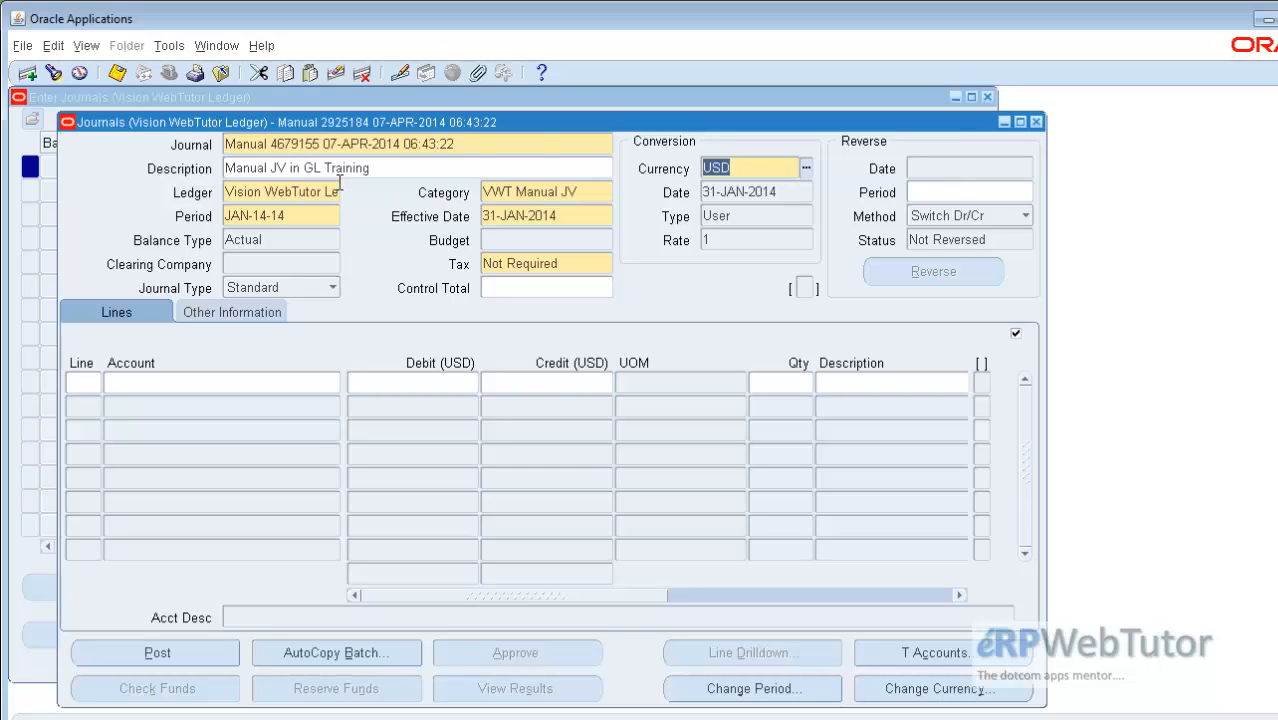
# Step: Examine the number and the date and time parts of the automatically generated journal name
pyautogui.click(525, 142)
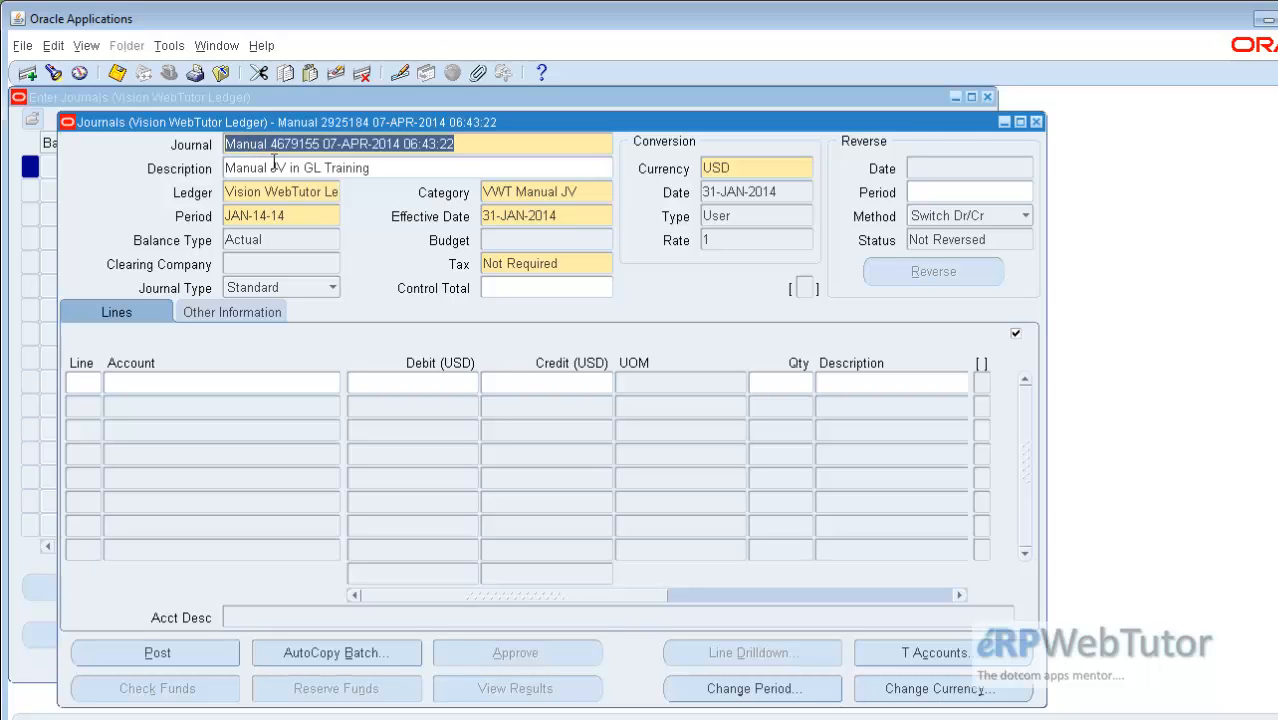
pyautogui.click(286, 143)
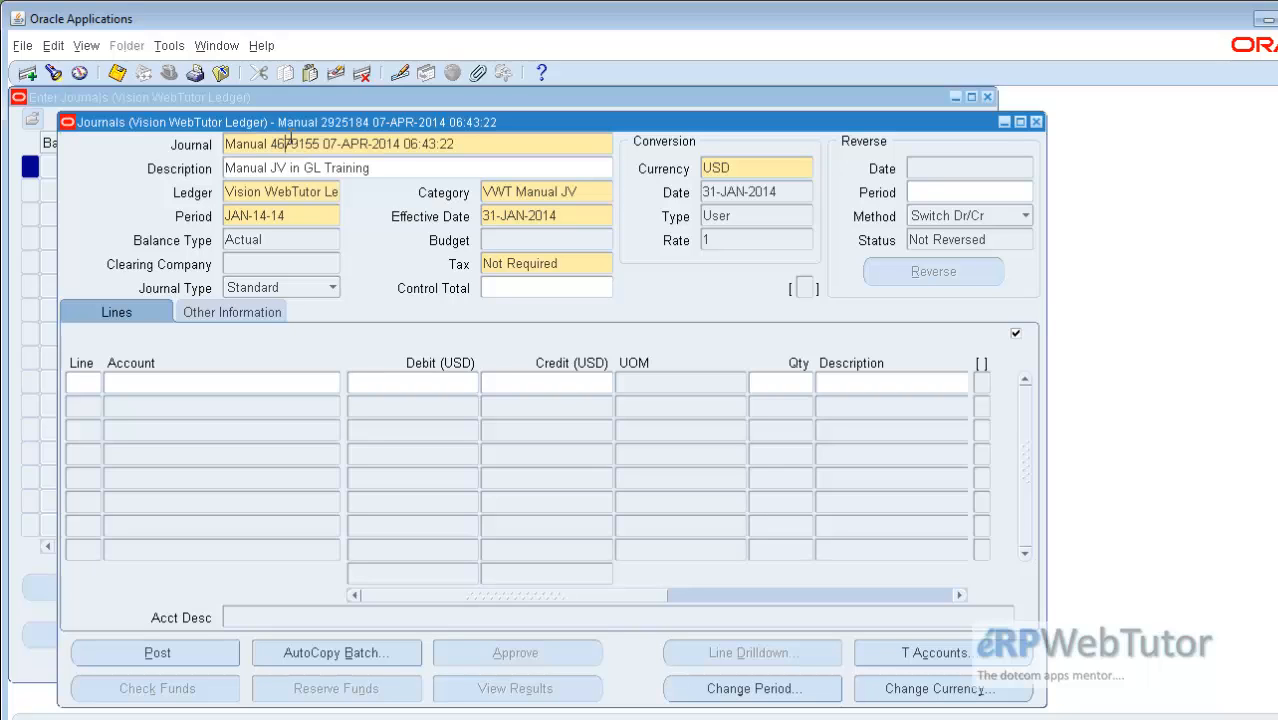
pyautogui.moveTo(272, 143); pyautogui.dragTo(322, 143)
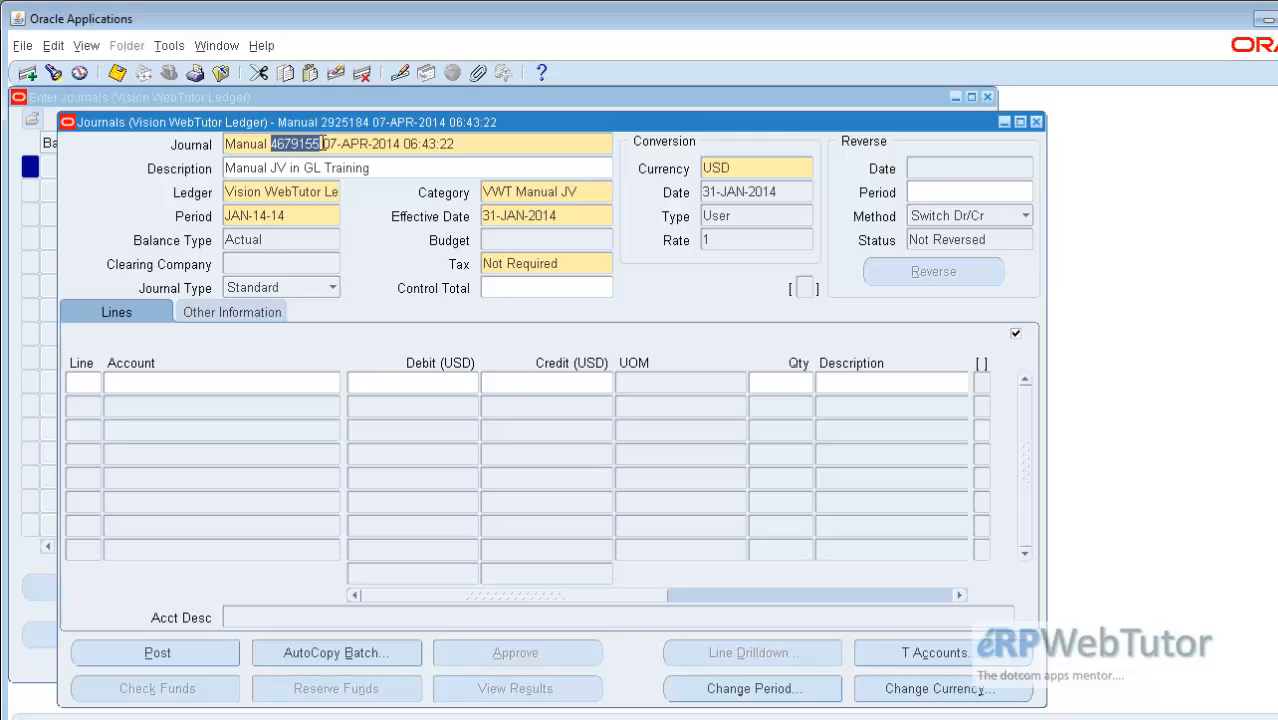
pyautogui.click(346, 143)
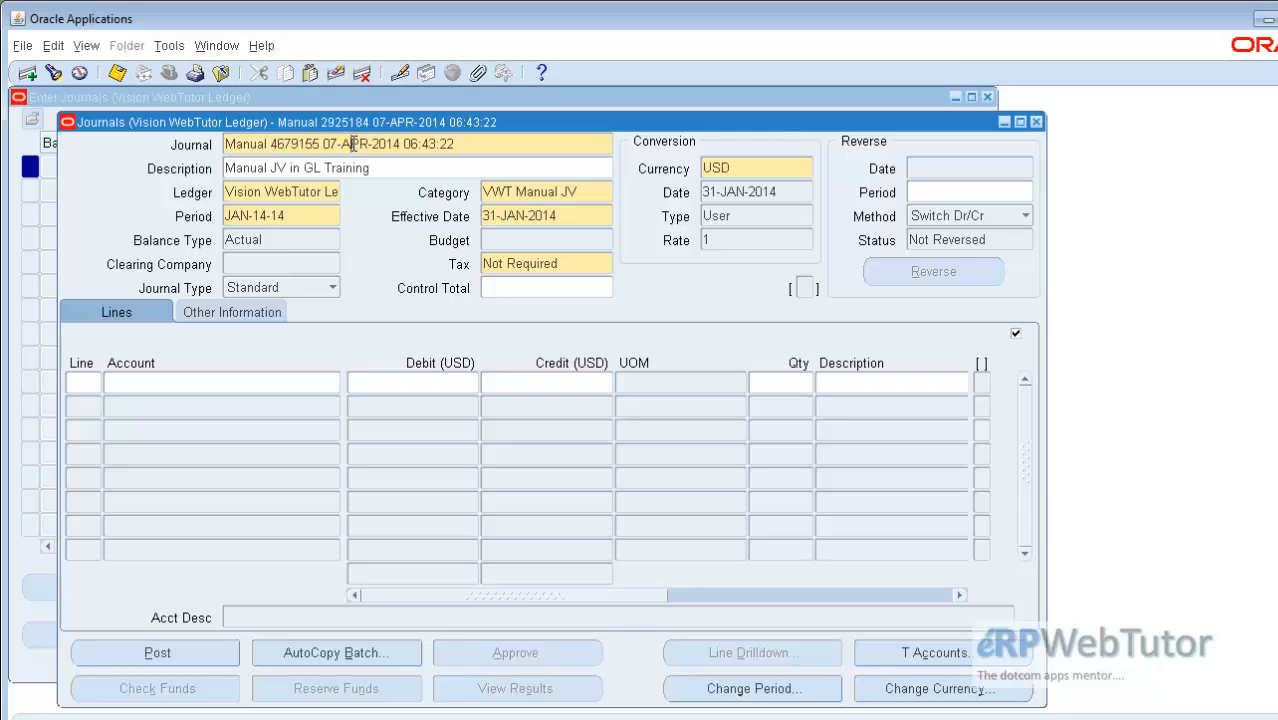
pyautogui.moveTo(323, 143); pyautogui.dragTo(464, 141)
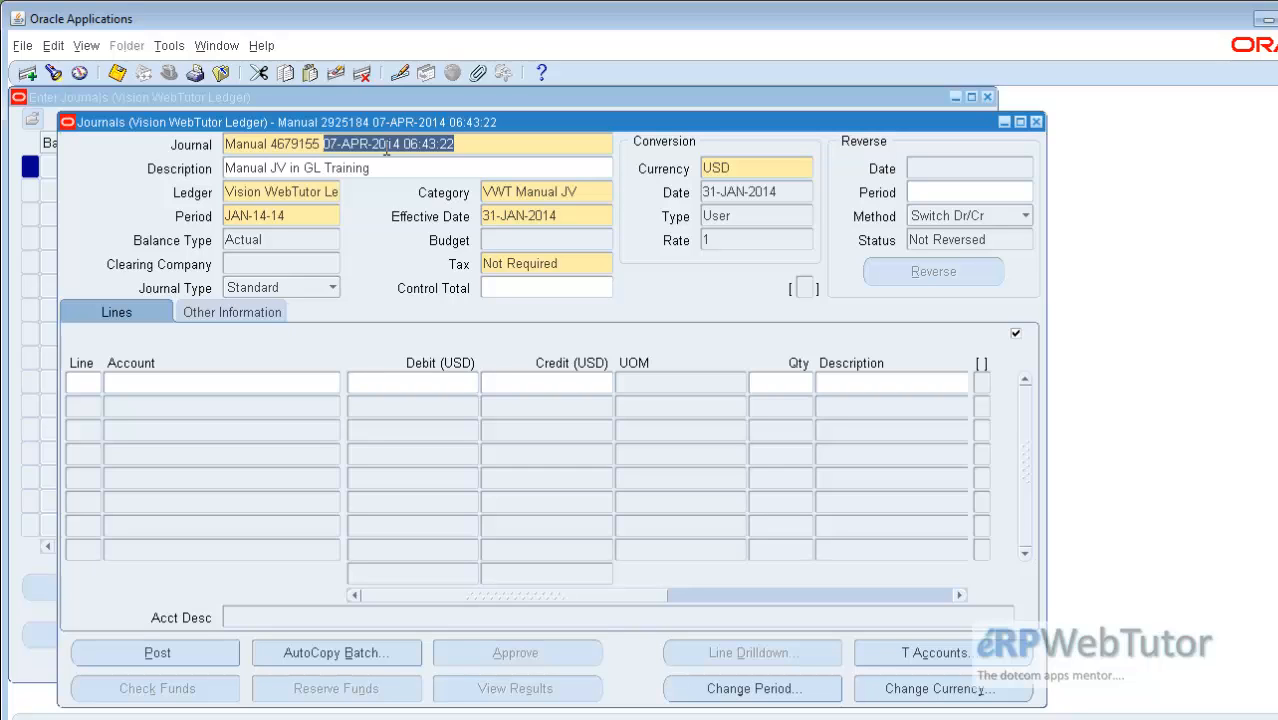
# Step: Start the first journal line with line number 1 and go to its account field
pyautogui.click(88, 382)
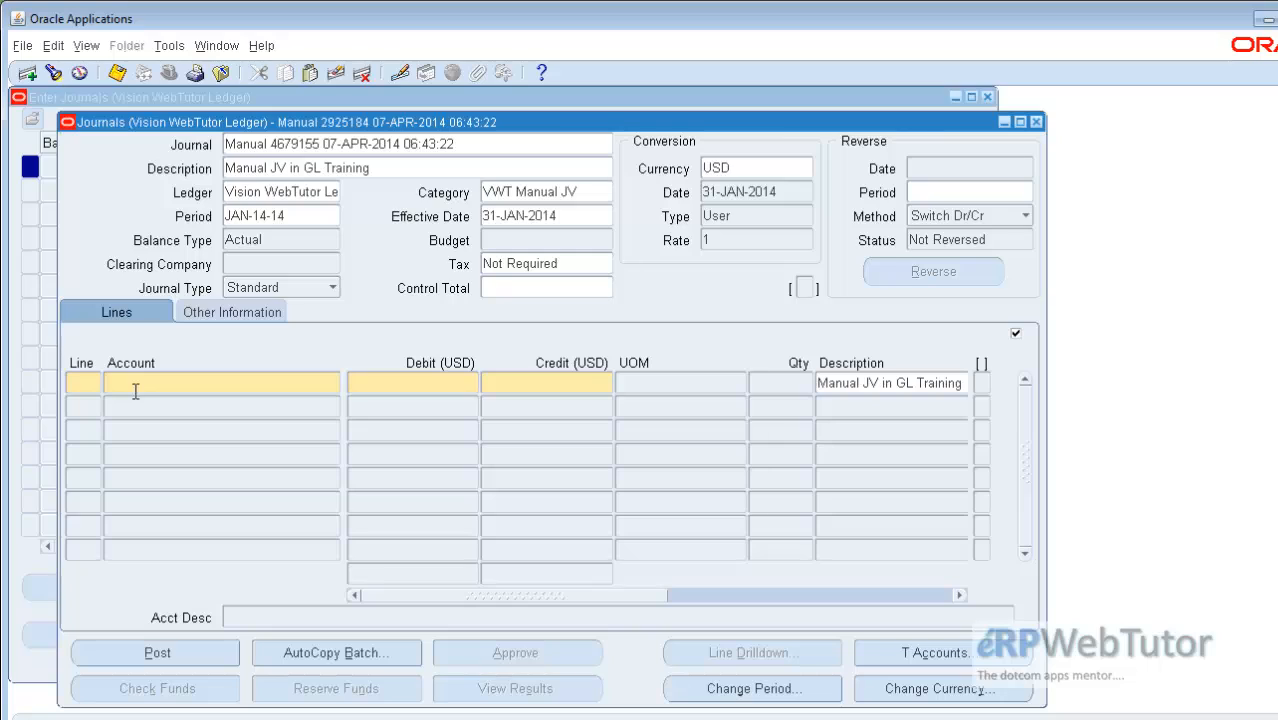
pyautogui.write('1')
pyautogui.click(135, 390)
pyautogui.moveTo(438, 117); pyautogui.dragTo(434, 118)
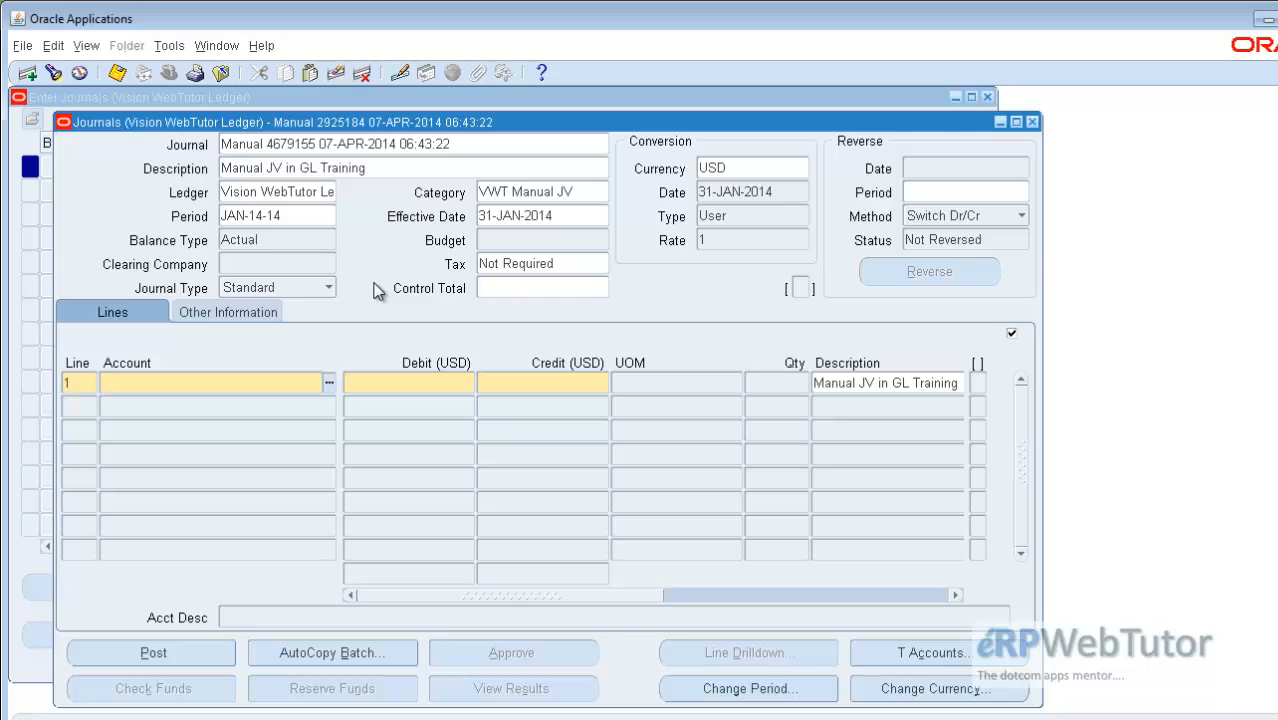
# Step: Open the account segments for journal line 1 and set the company to 84, Vision WebTutorial Corporation, from the company list
pyautogui.click(328, 384)
pyautogui.moveTo(697, 251); pyautogui.dragTo(802, 223)
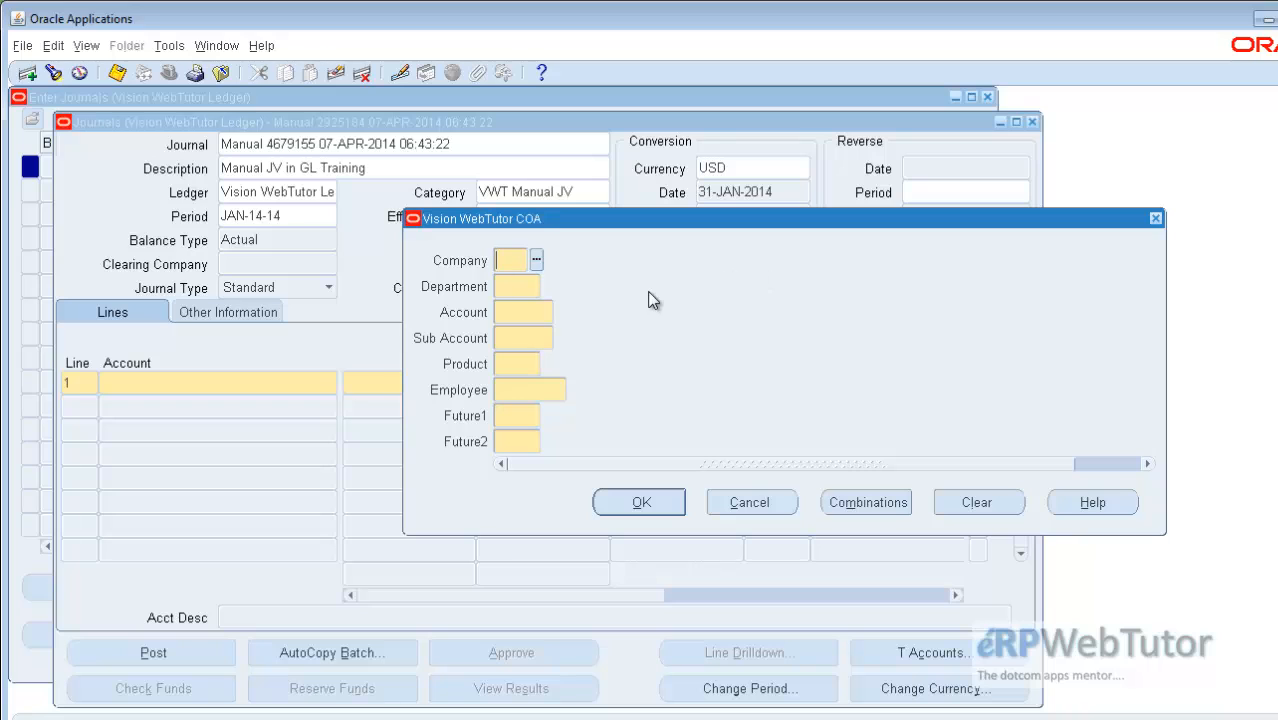
pyautogui.click(536, 260)
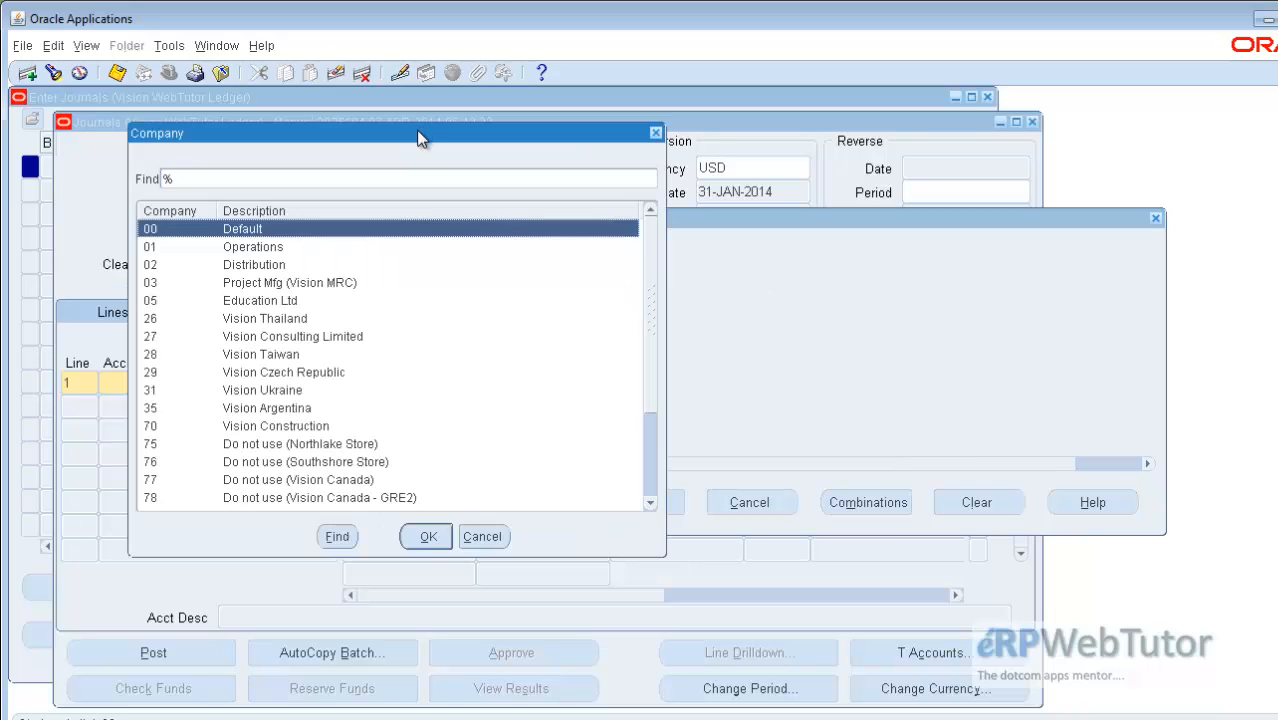
pyautogui.moveTo(422, 134); pyautogui.dragTo(397, 96)
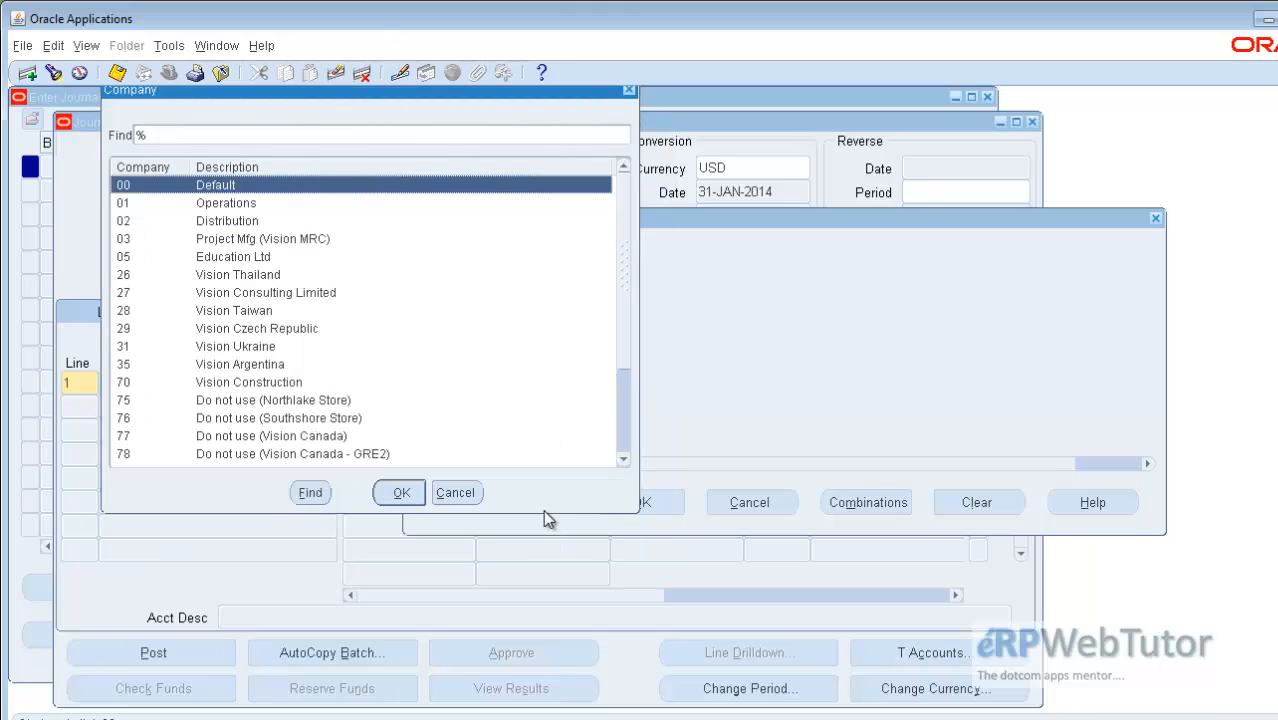
pyautogui.moveTo(551, 515); pyautogui.dragTo(564, 630)
pyautogui.moveTo(464, 98); pyautogui.dragTo(988, 130)
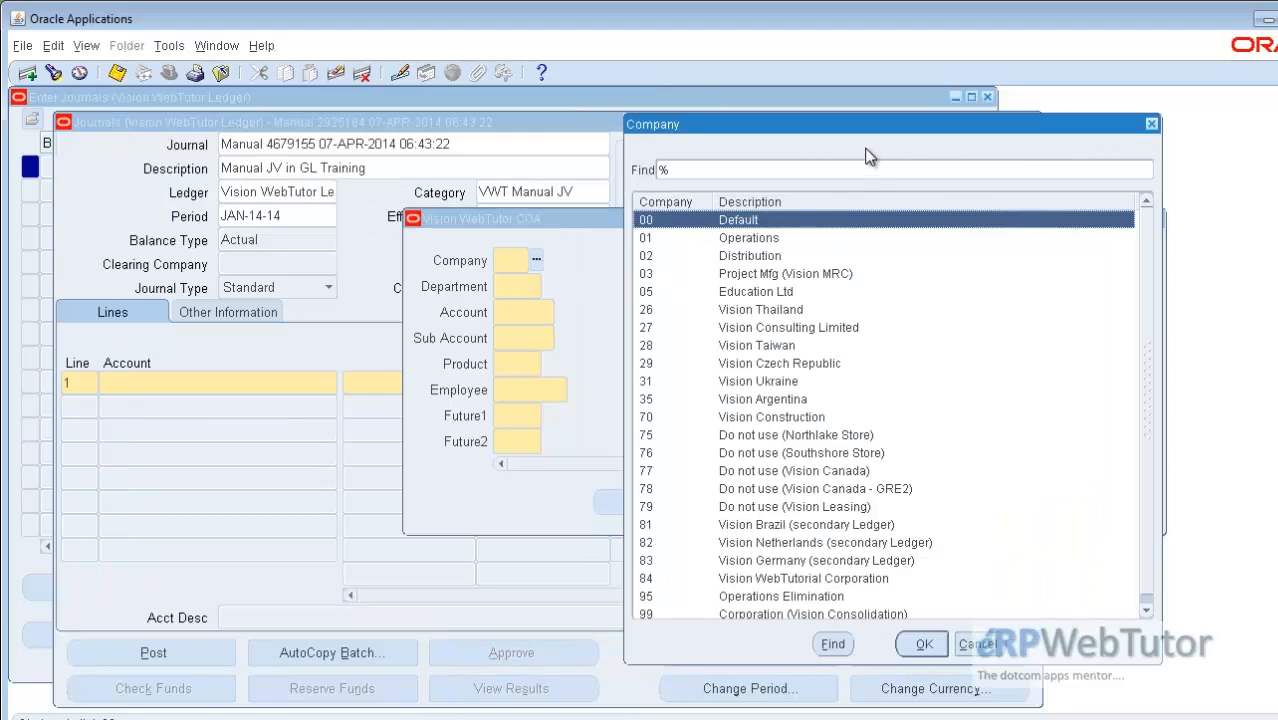
pyautogui.moveTo(880, 124); pyautogui.dragTo(466, 118)
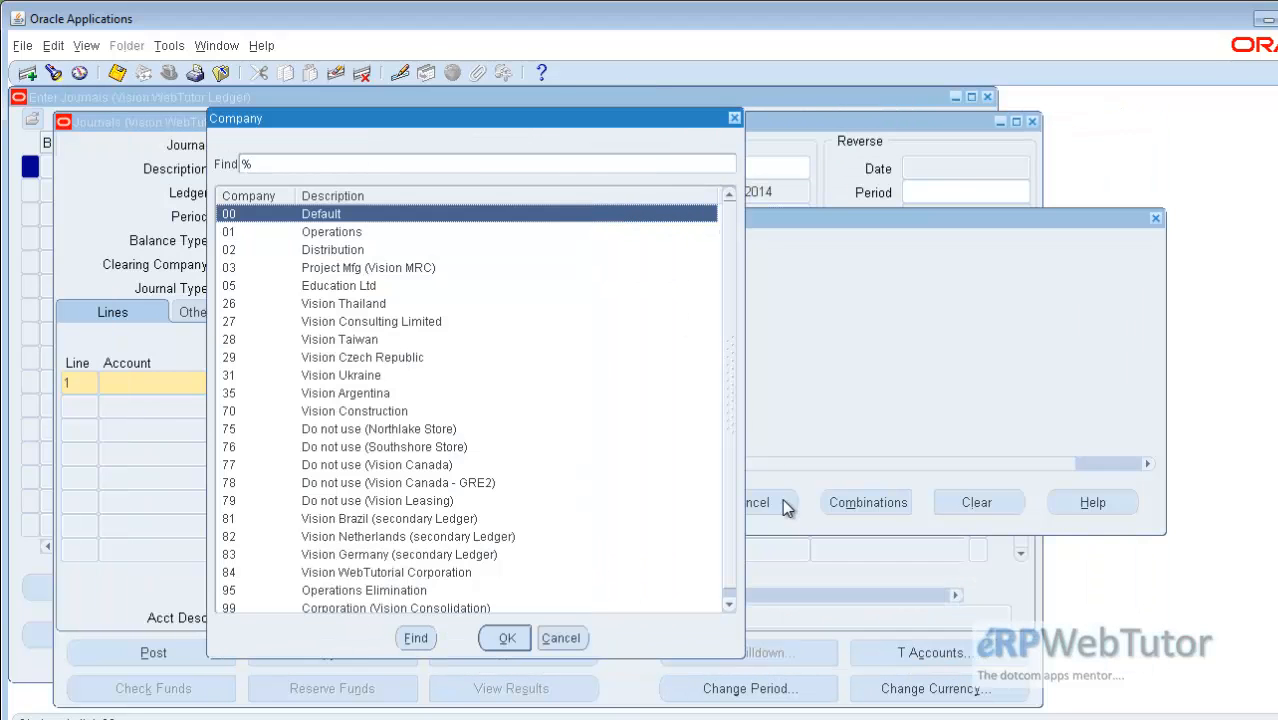
pyautogui.click(731, 596)
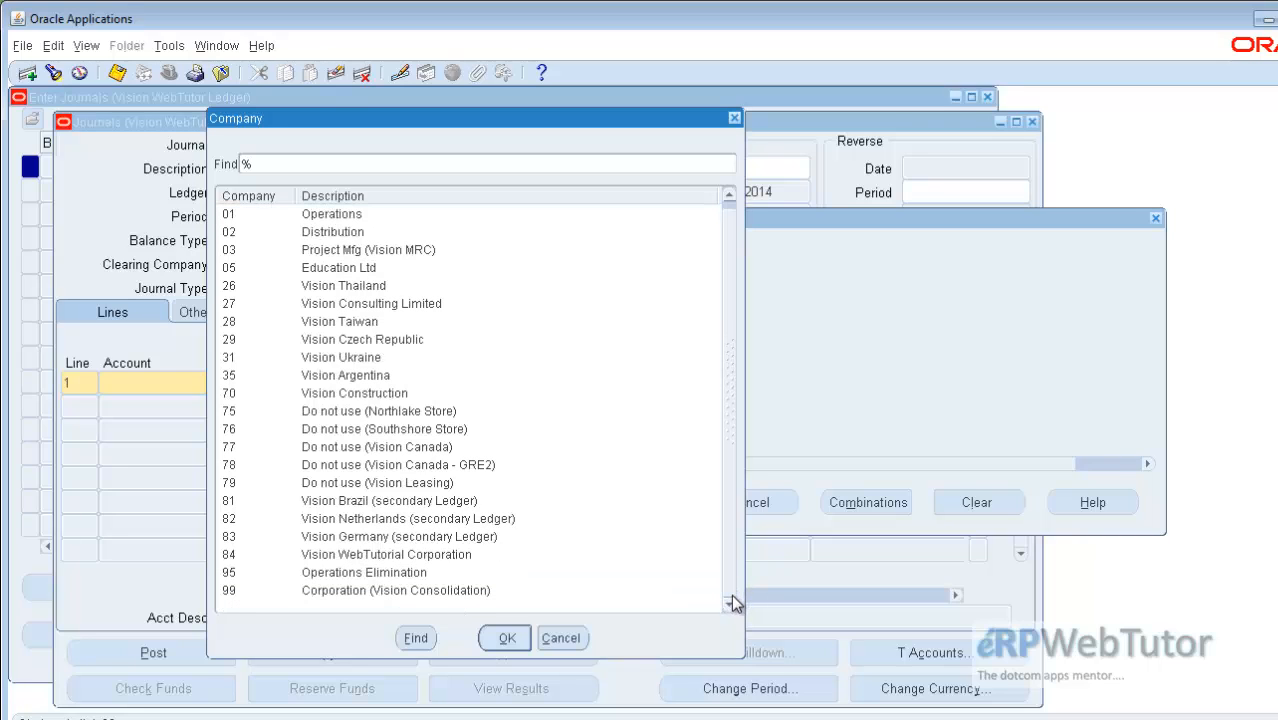
pyautogui.click(242, 554)
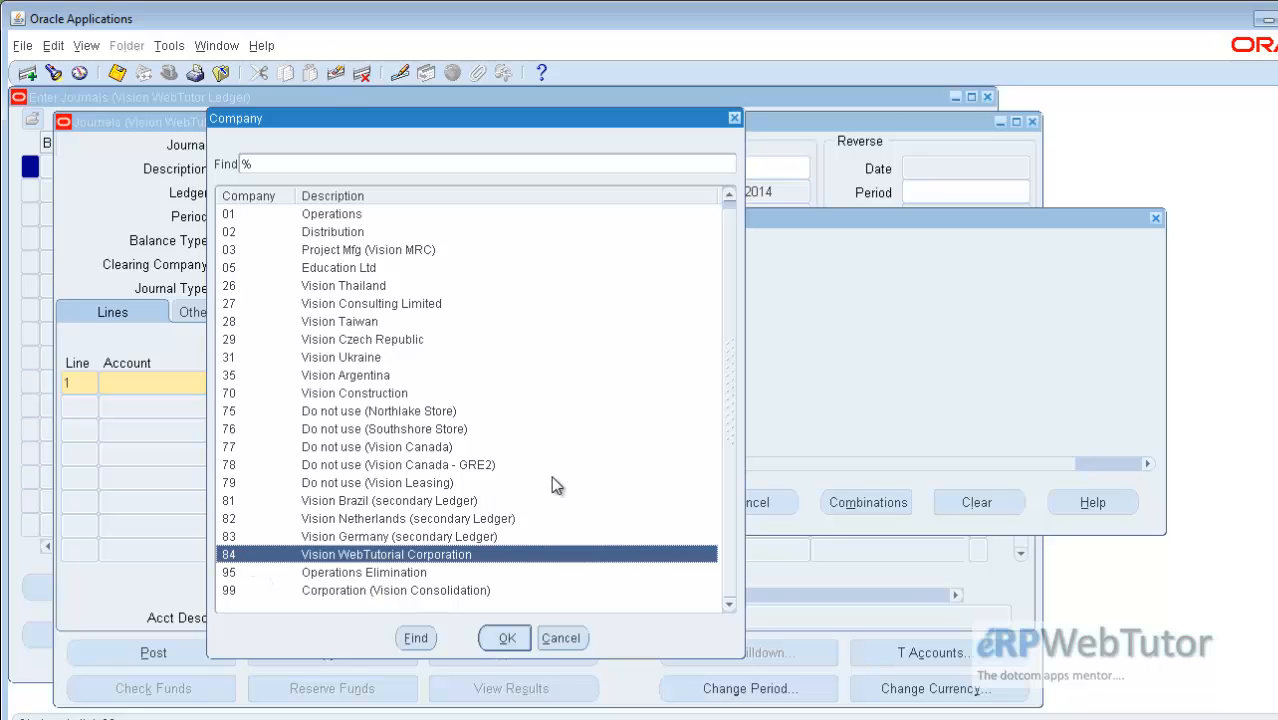
pyautogui.click(507, 637)
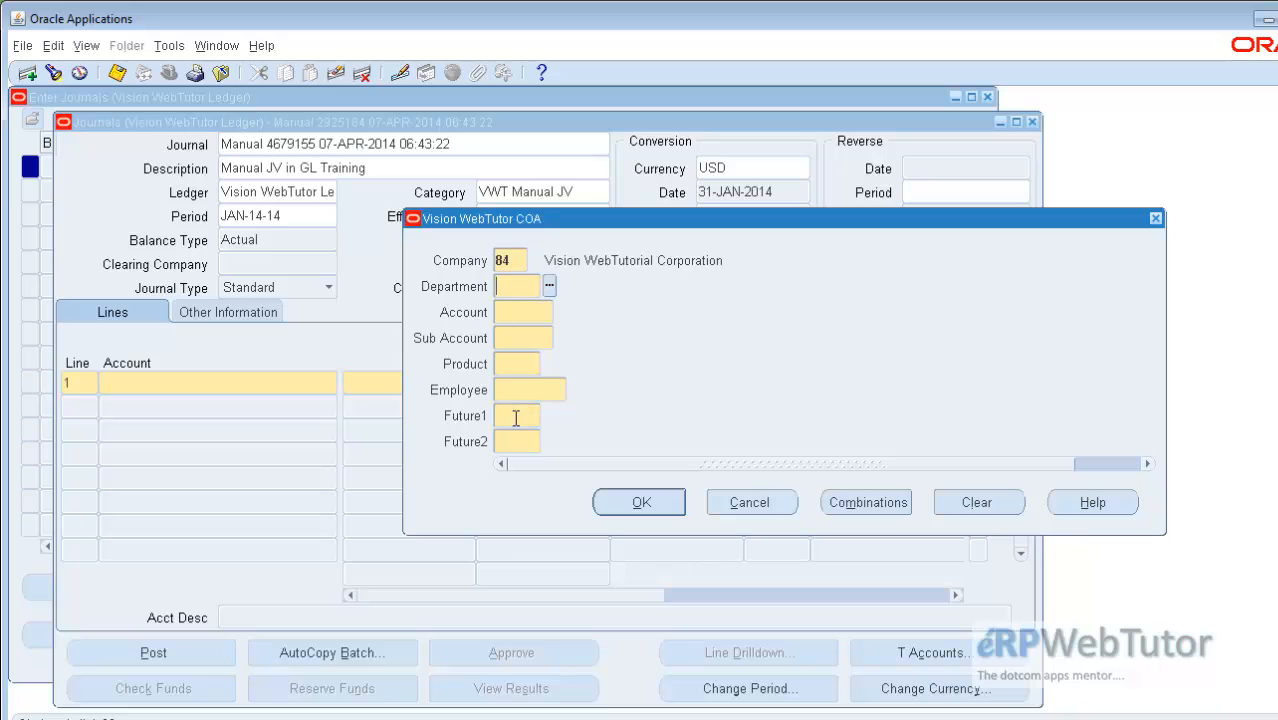
# Step: Set the department segment of line 1's account to 000, No Department, from the department list
pyautogui.click(549, 286)
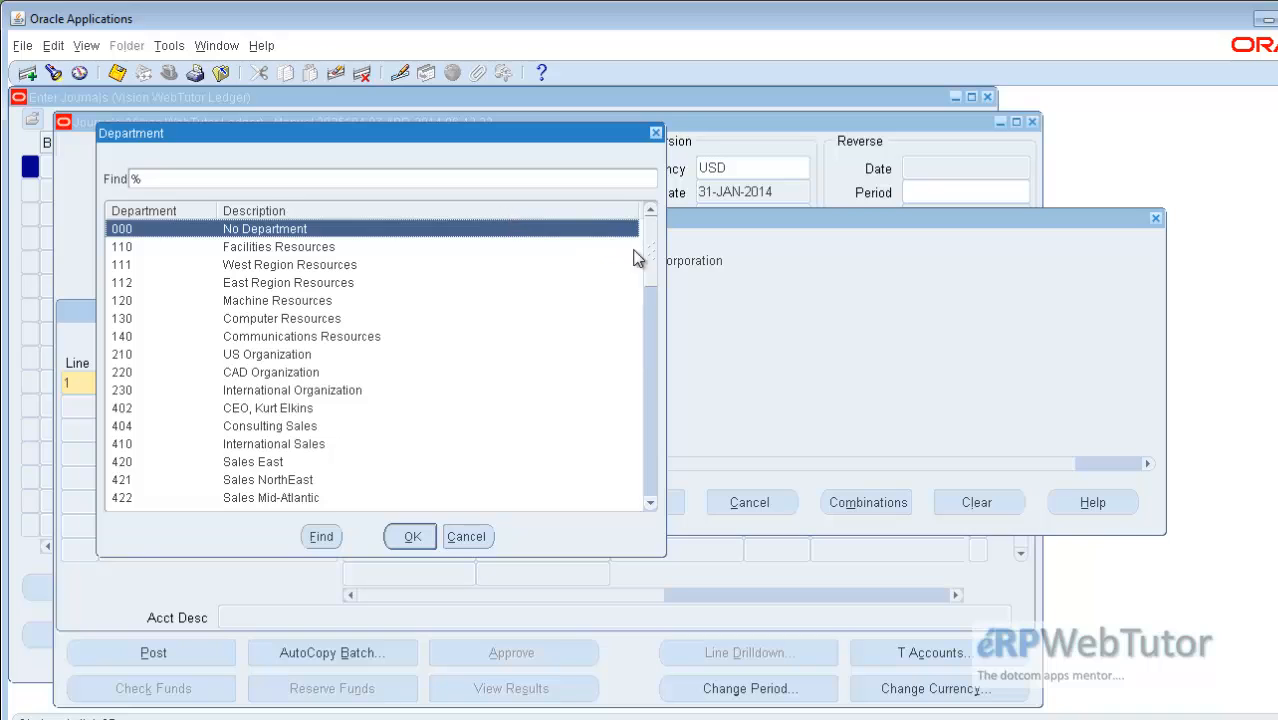
pyautogui.moveTo(510, 138); pyautogui.dragTo(436, 119)
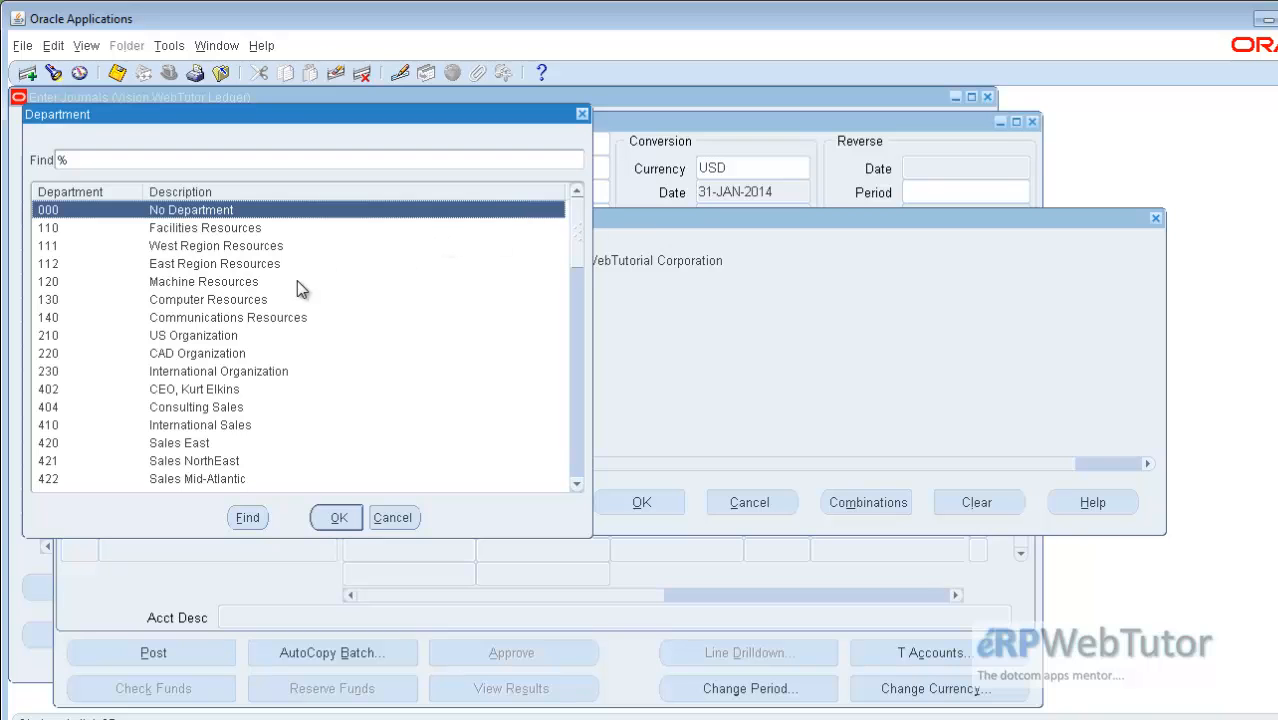
pyautogui.moveTo(269, 116); pyautogui.dragTo(289, 135)
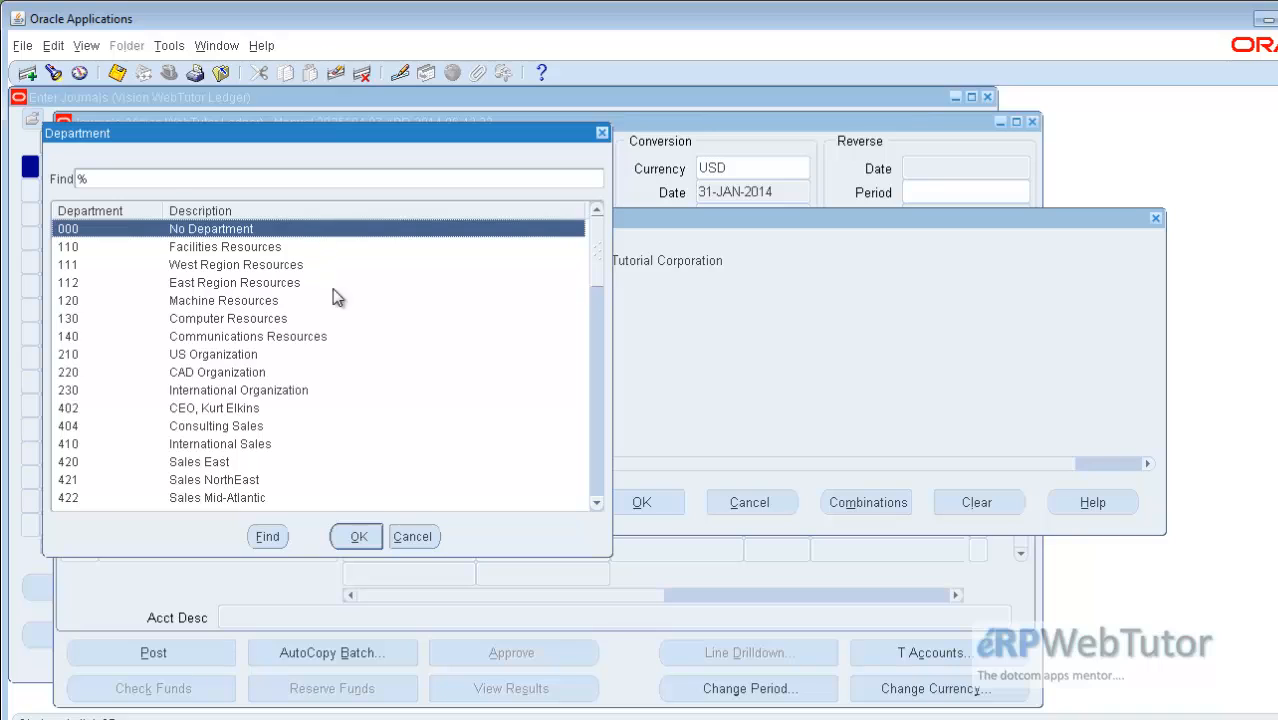
pyautogui.click(242, 247)
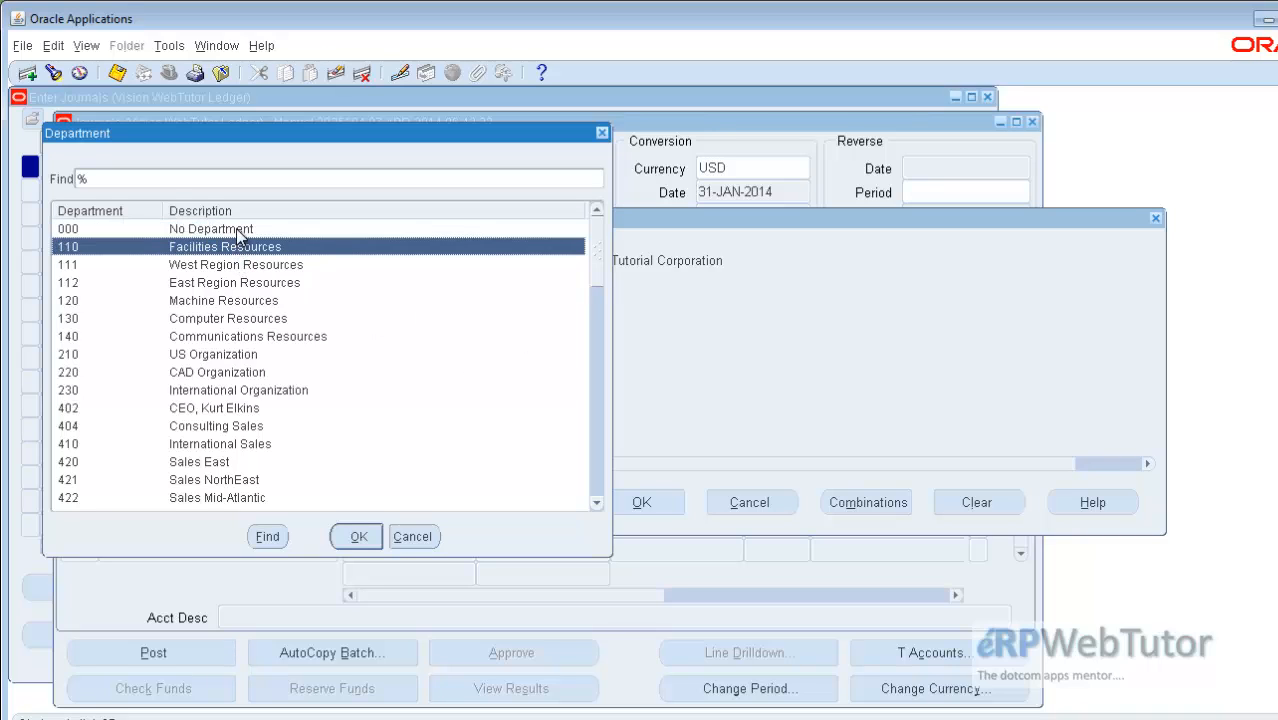
pyautogui.click(242, 229)
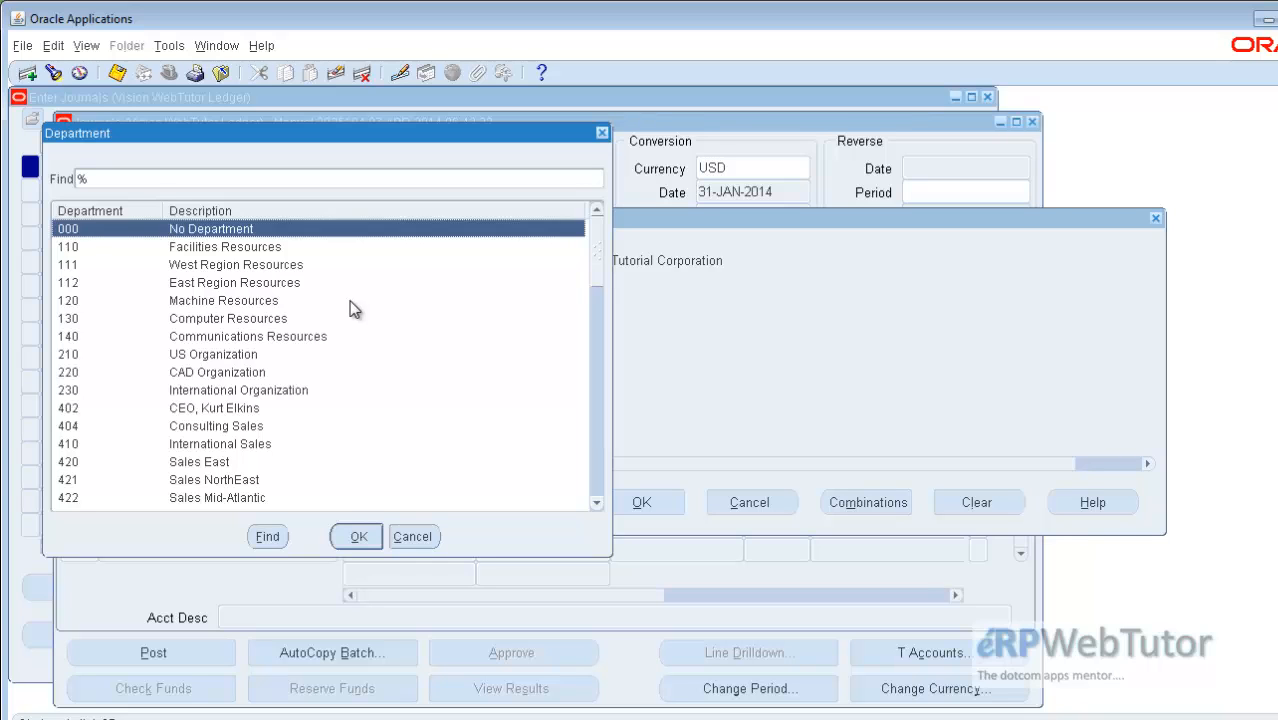
pyautogui.click(362, 538)
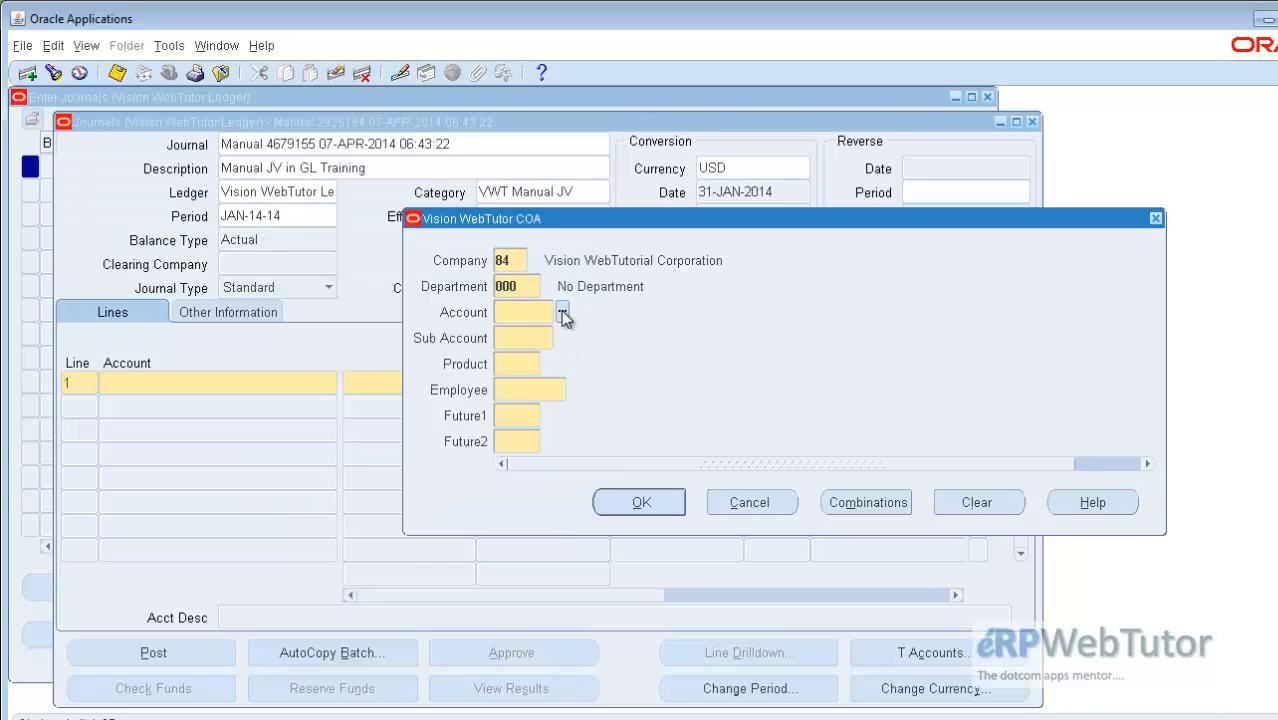
# Step: Set line 1's account segment to 1210, Accounts Receivable, and its sub account to 2102, Arizona
pyautogui.click(563, 312)
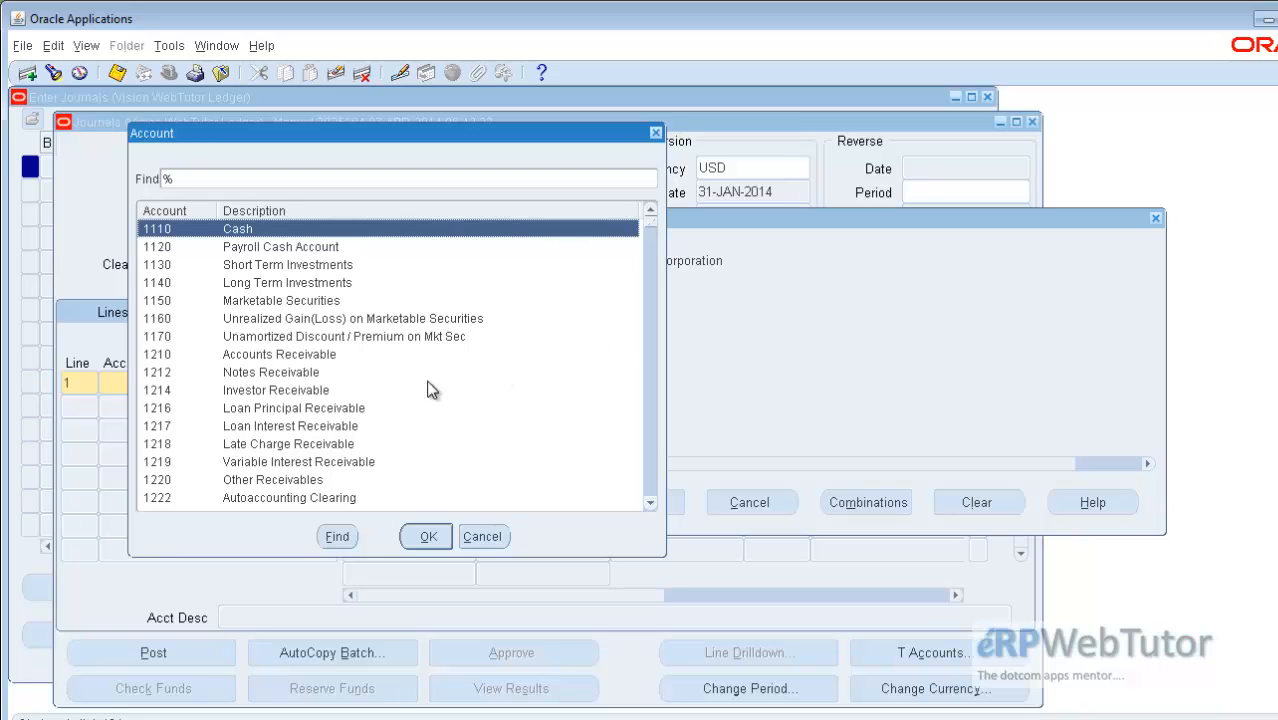
pyautogui.click(331, 355)
pyautogui.click(428, 537)
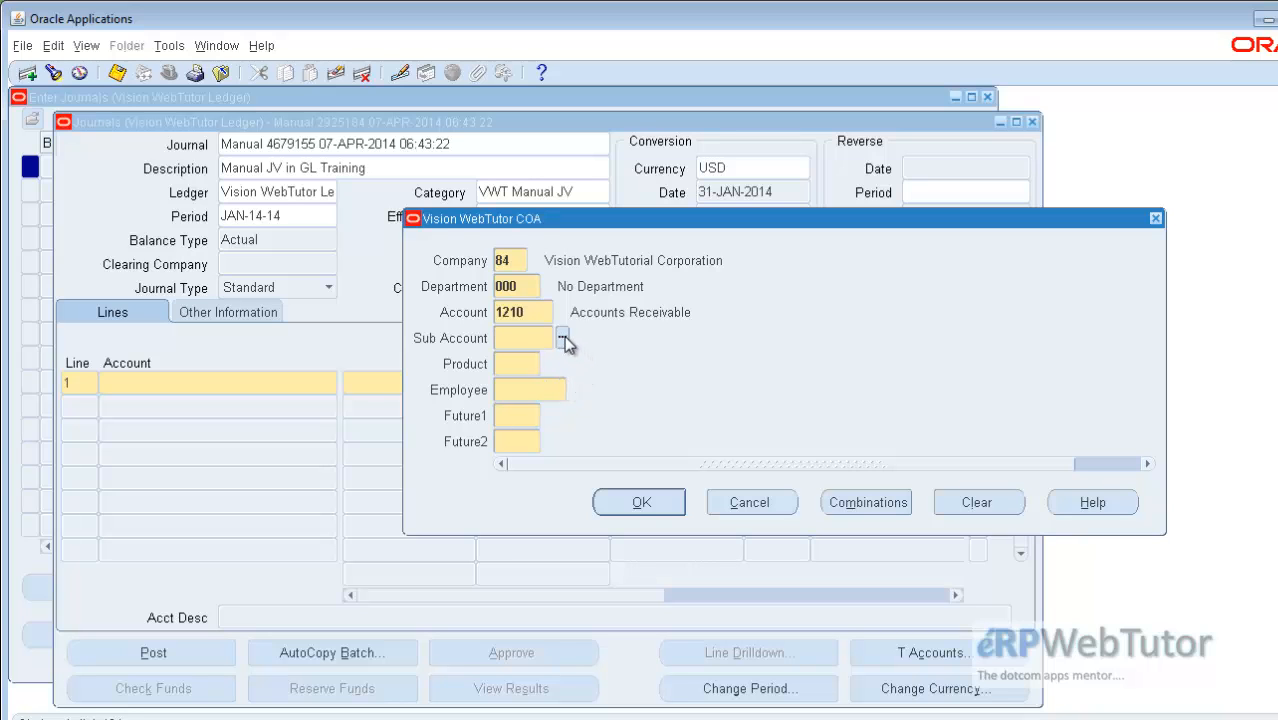
pyautogui.click(562, 337)
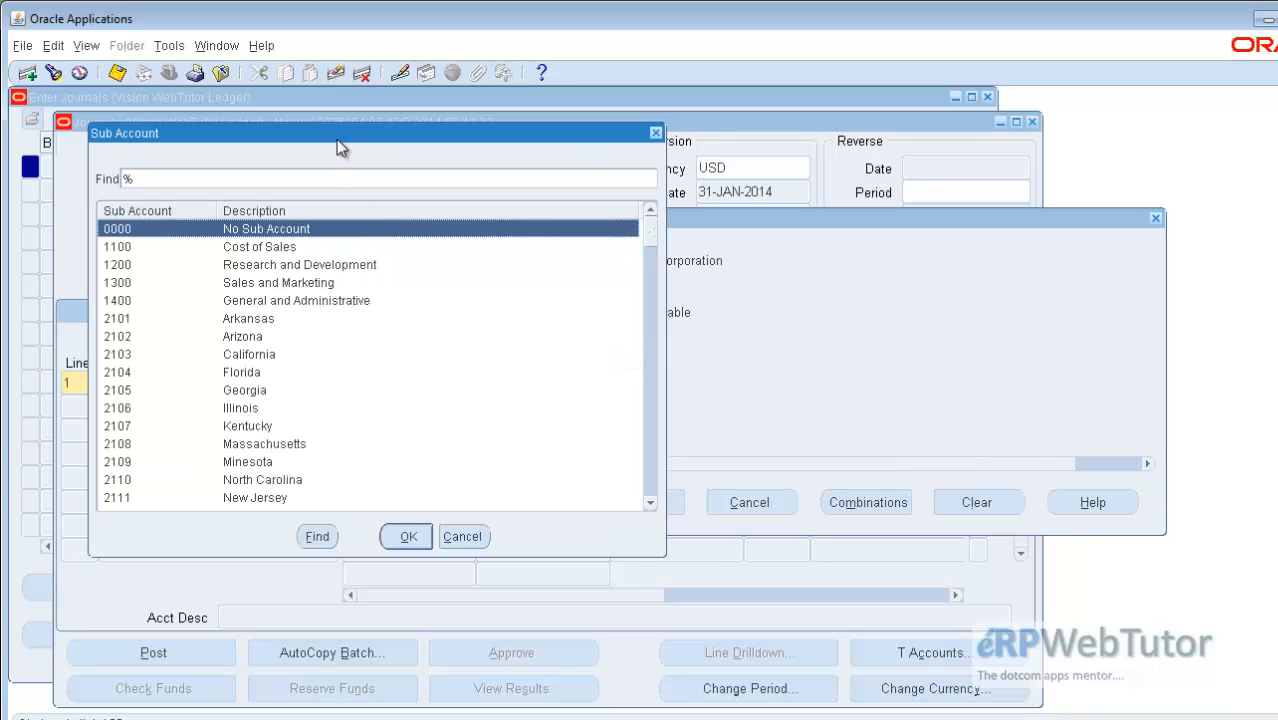
pyautogui.moveTo(336, 139); pyautogui.dragTo(910, 144)
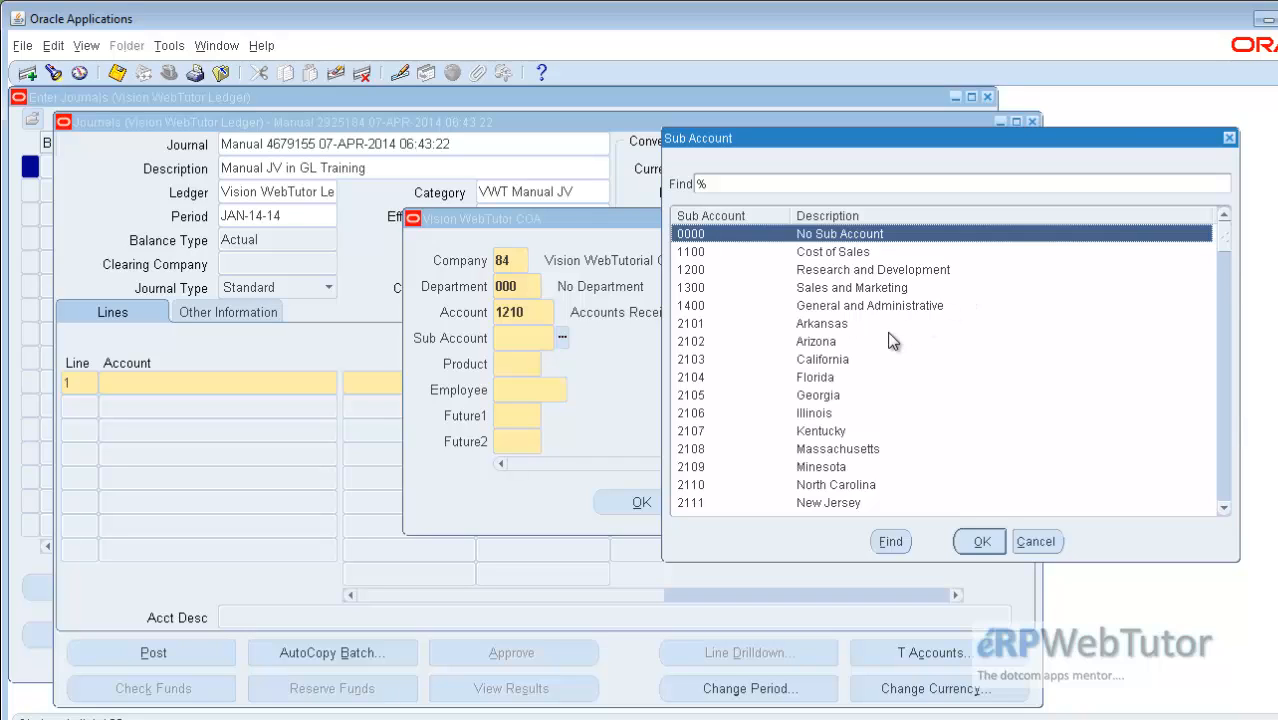
pyautogui.click(828, 341)
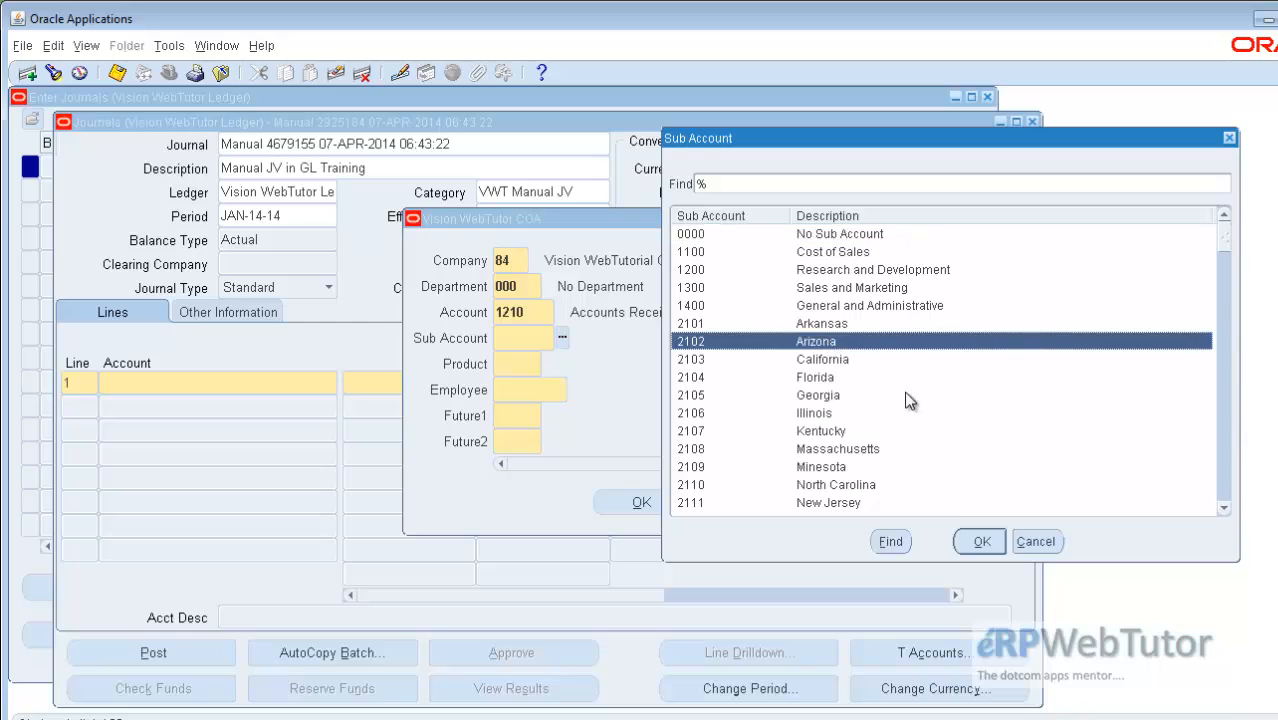
pyautogui.click(979, 541)
# Step: Set the product segment of line 1's account to 110, Sentinal Standard
pyautogui.click(549, 364)
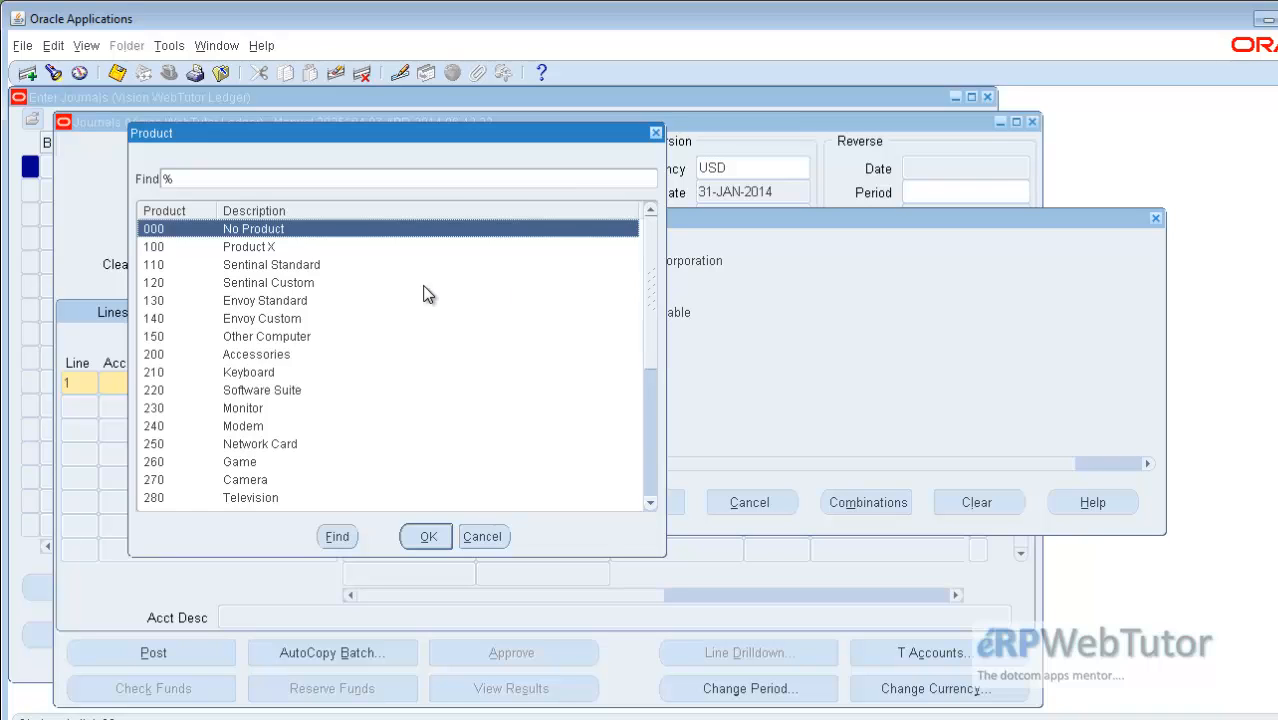
pyautogui.click(318, 266)
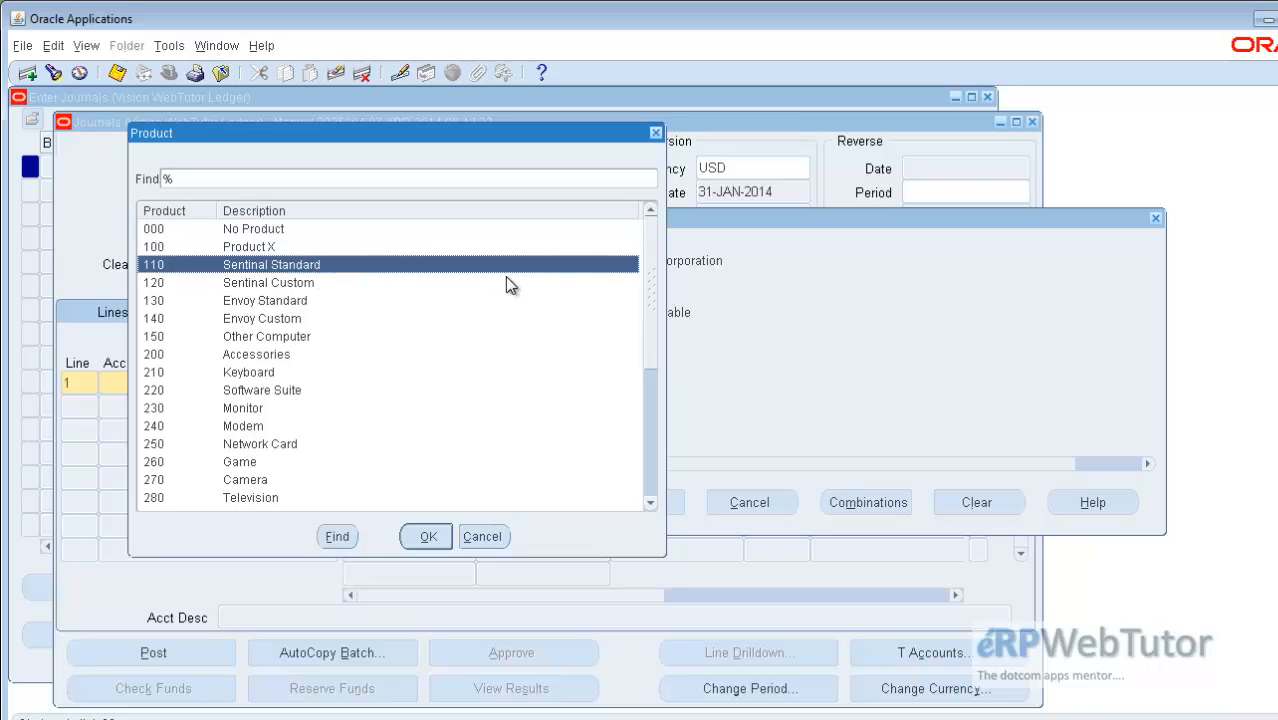
pyautogui.click(426, 536)
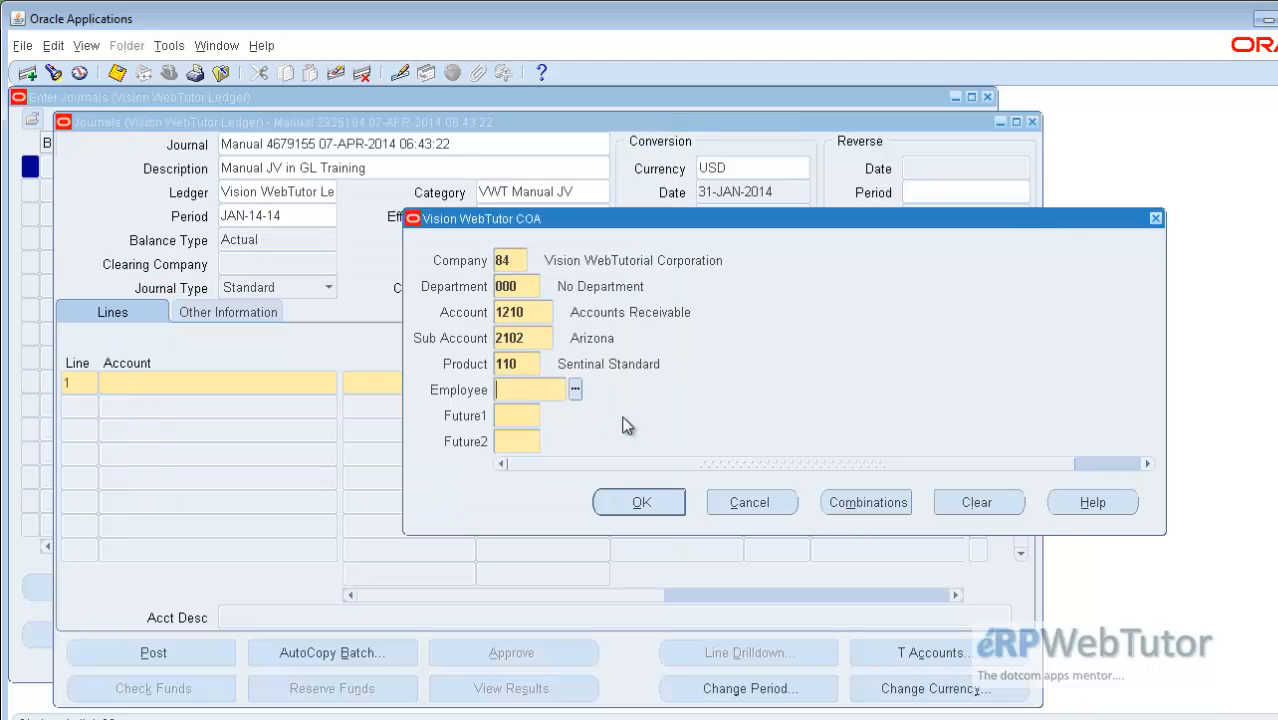
# Step: Complete line 1's account combination with employee 99999, Dummy Employee, and the default value 999 for Future1 and Future2
pyautogui.click(576, 392)
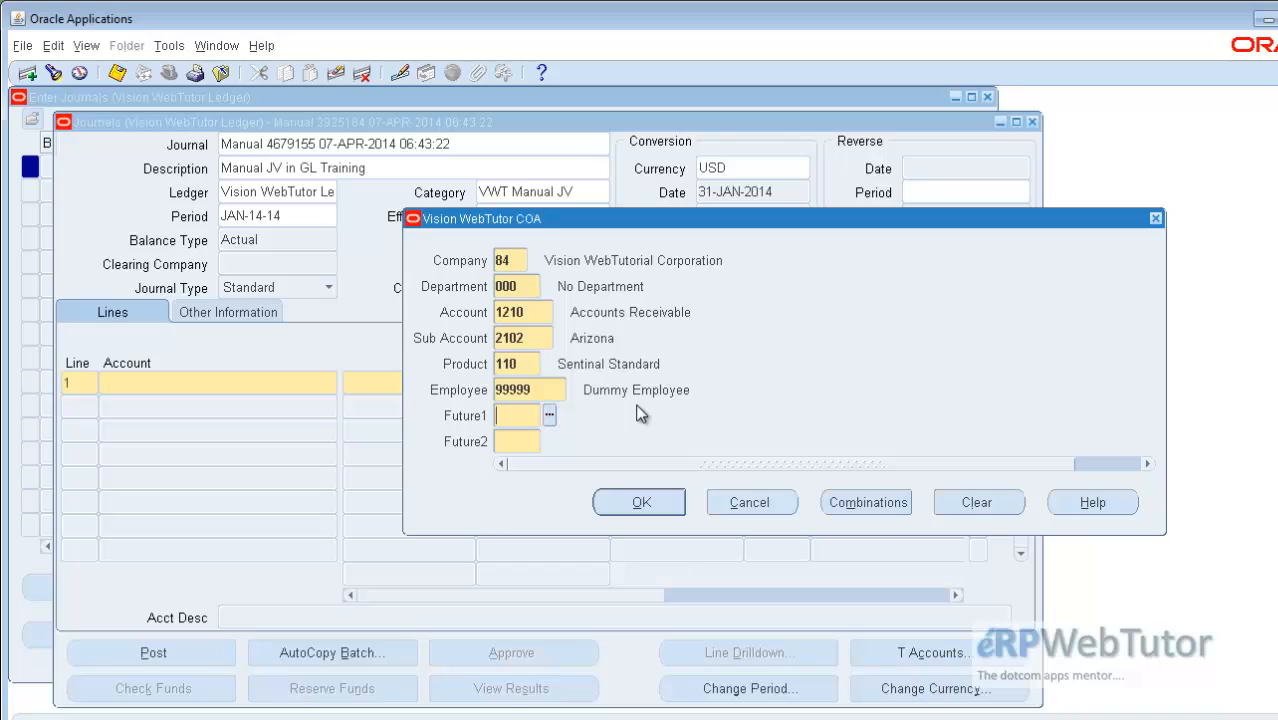
pyautogui.click(550, 415)
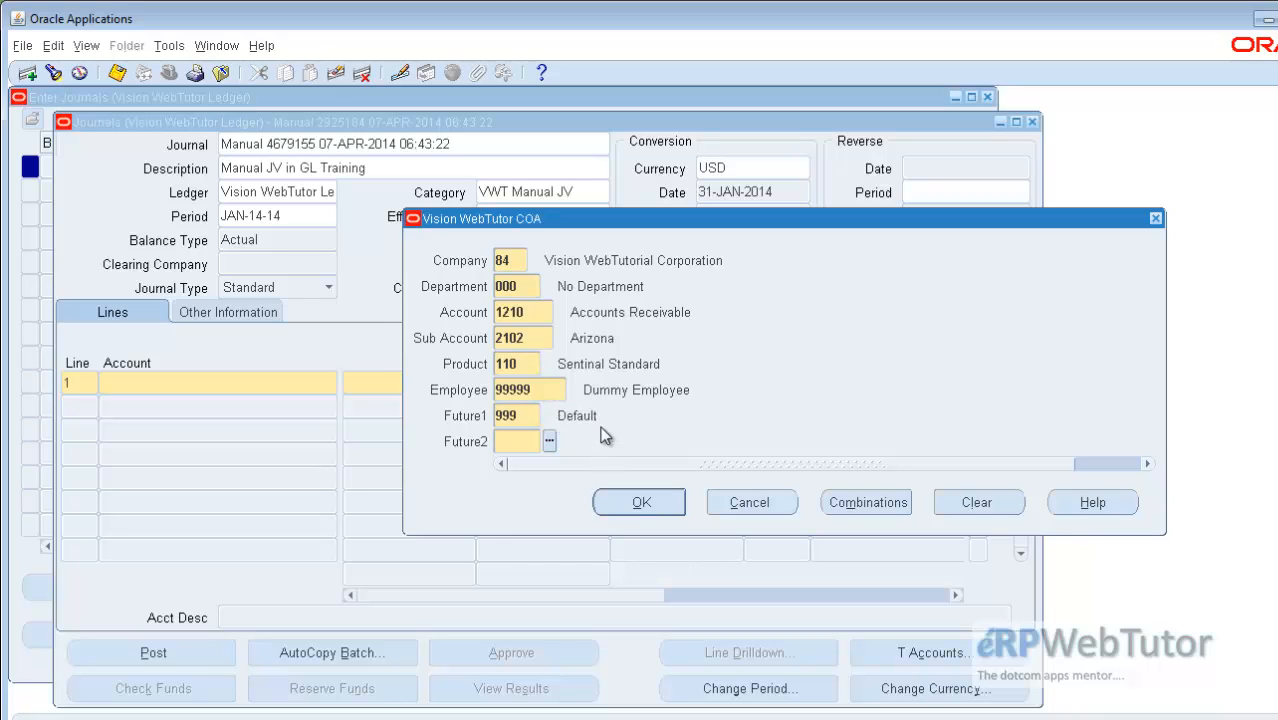
pyautogui.click(550, 441)
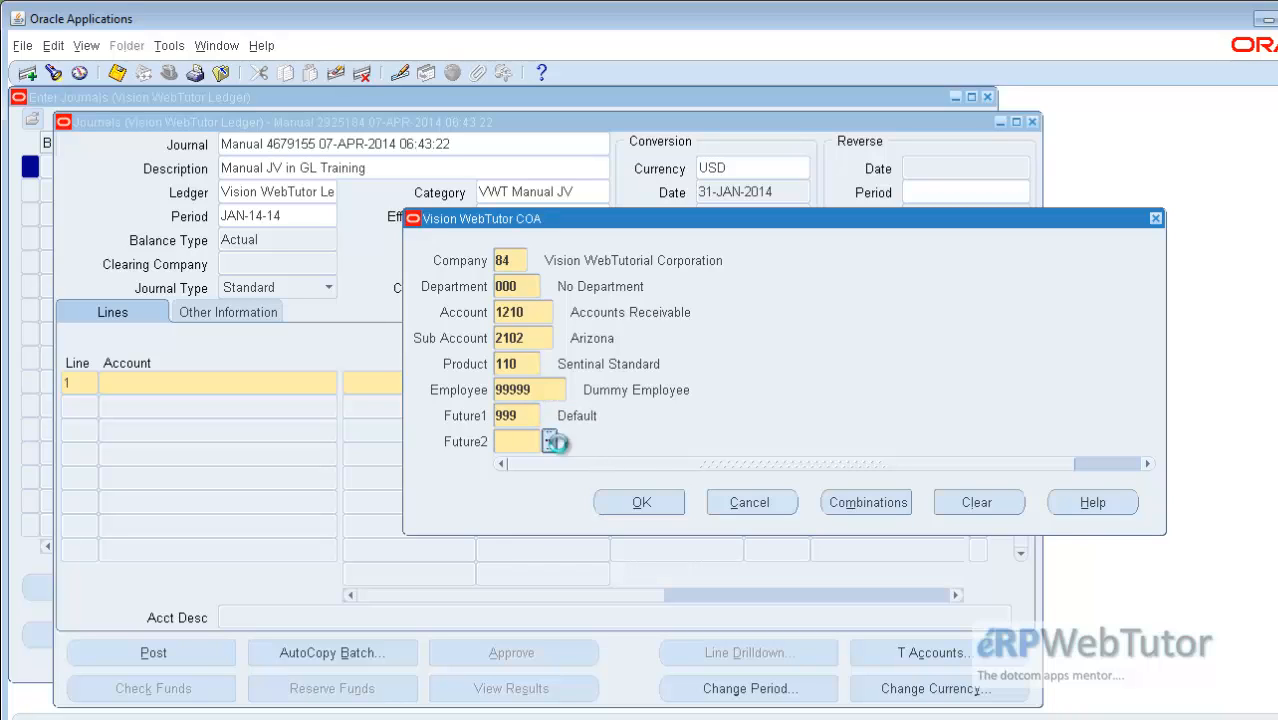
pyautogui.click(655, 503)
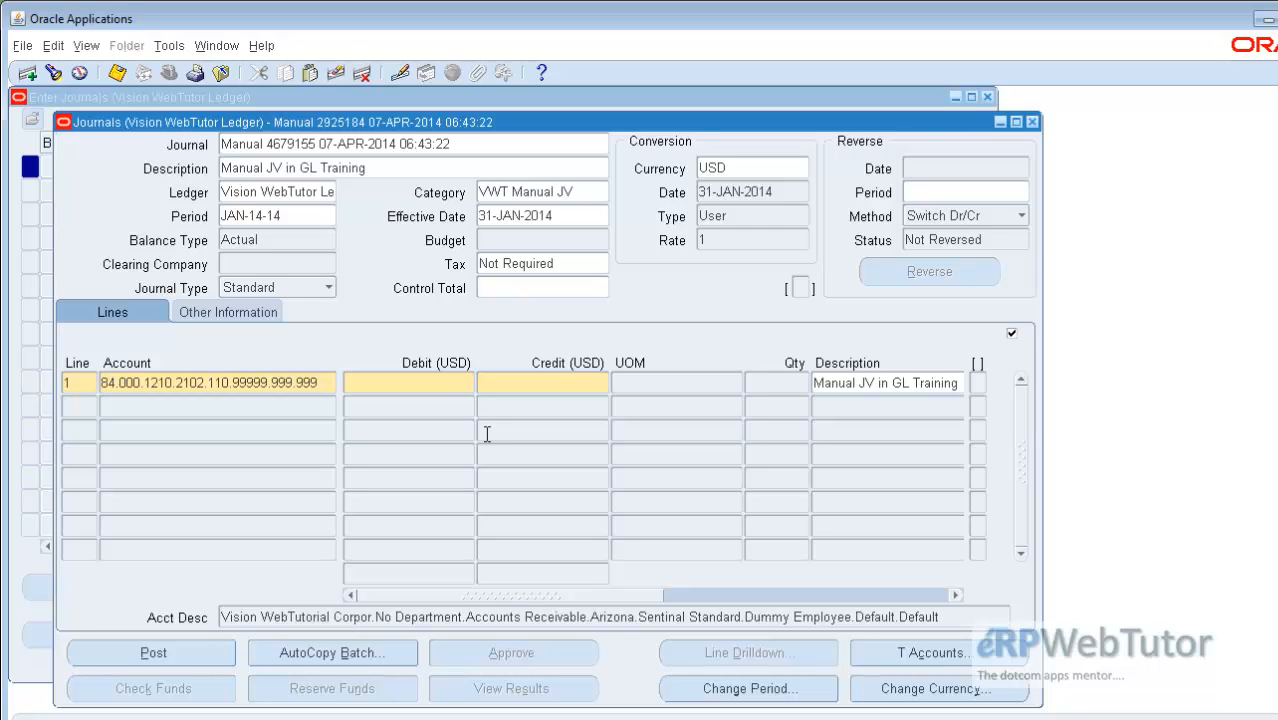
# Step: Enter a debit of 2500 USD on line 1 and check the line's description
pyautogui.write('2500')
pyautogui.moveTo(648, 597); pyautogui.dragTo(762, 598)
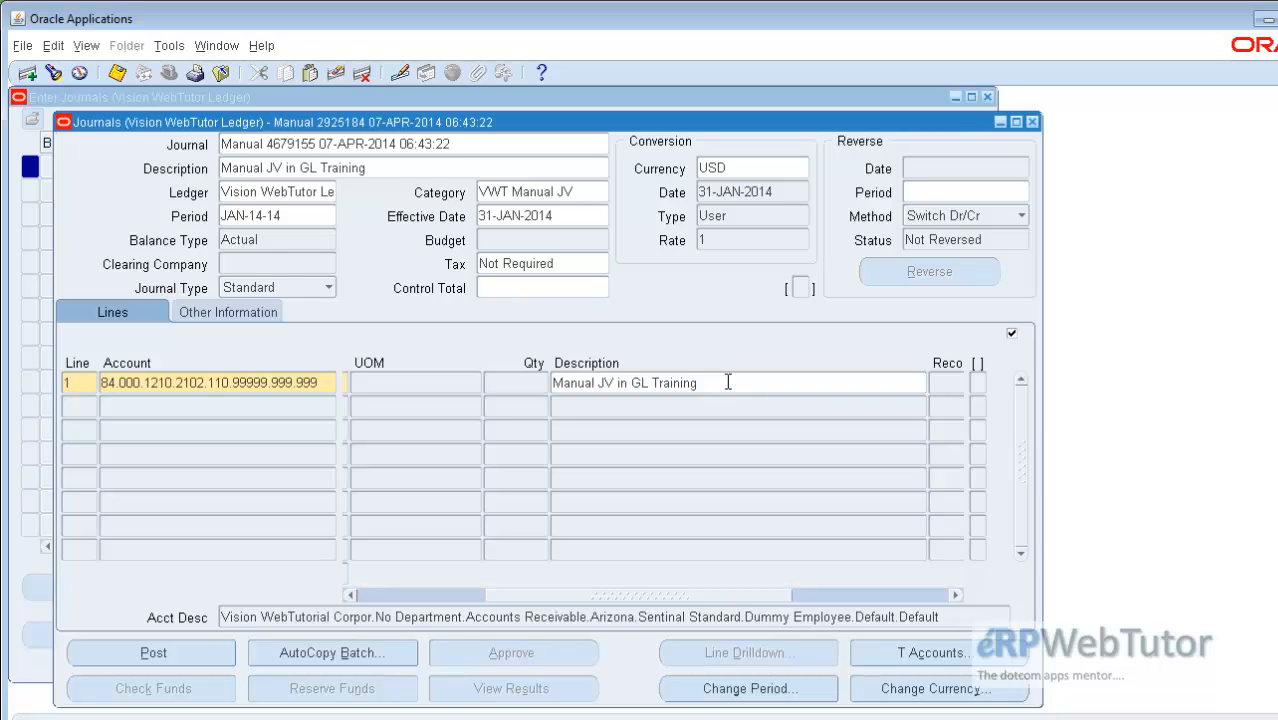
pyautogui.click(728, 382)
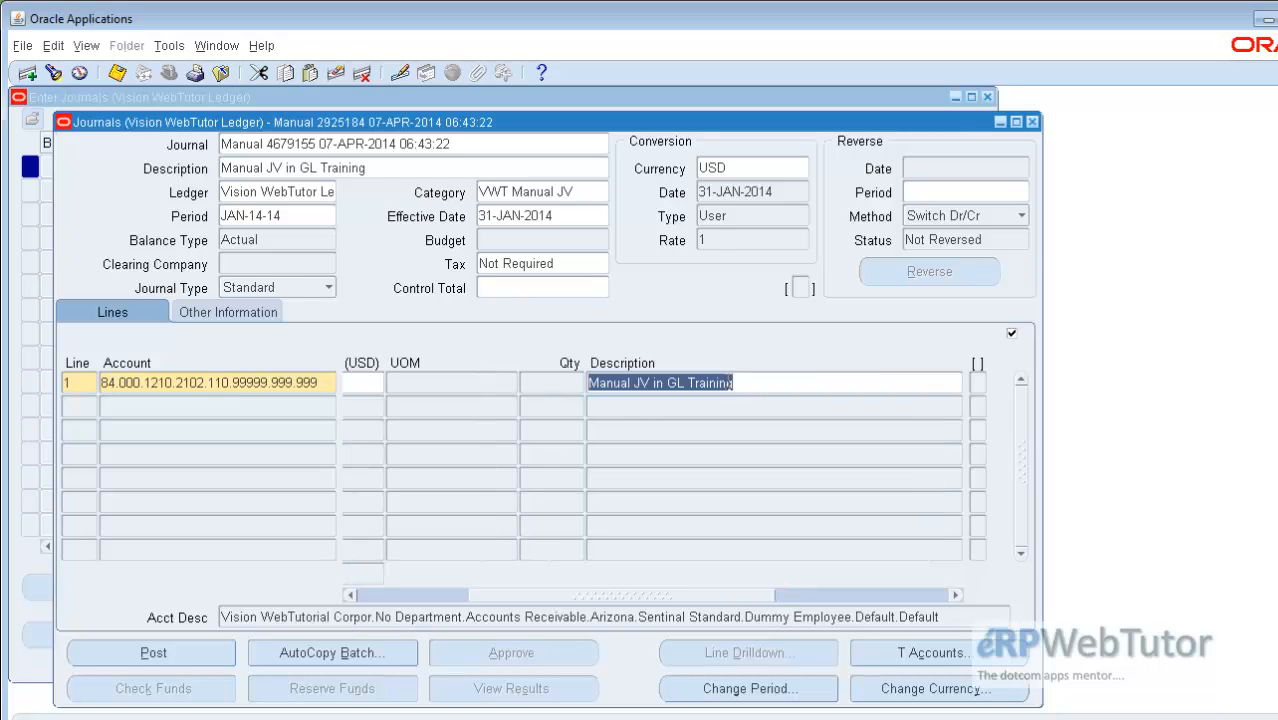
pyautogui.moveTo(741, 598); pyautogui.dragTo(600, 597)
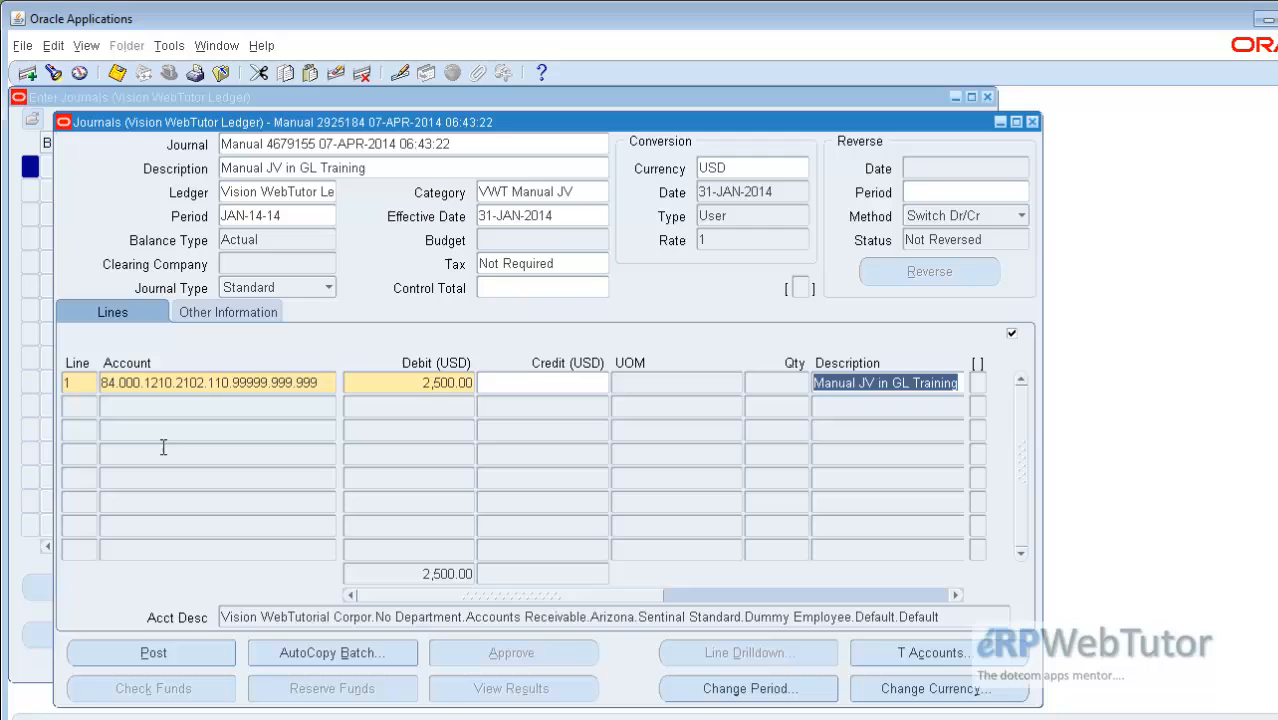
# Step: Add journal line 2 and set its account's department segment to 000, No Department, under company 84
pyautogui.click(120, 410)
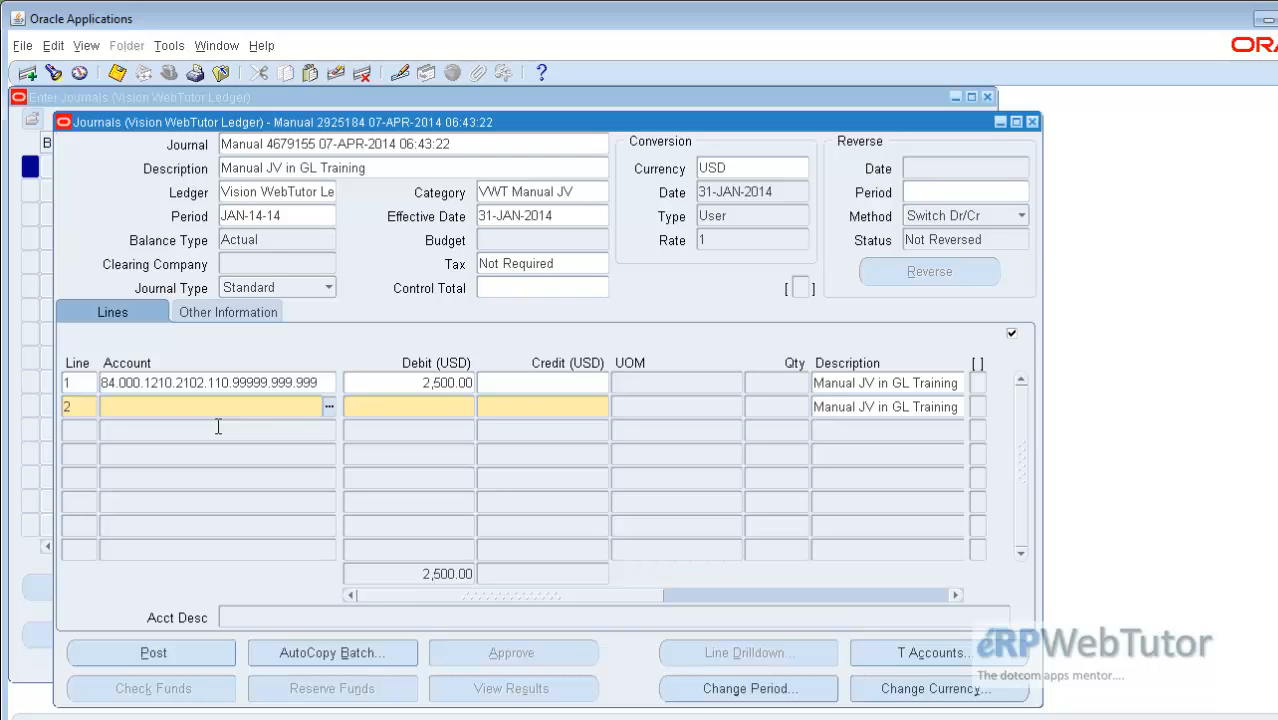
pyautogui.click(329, 408)
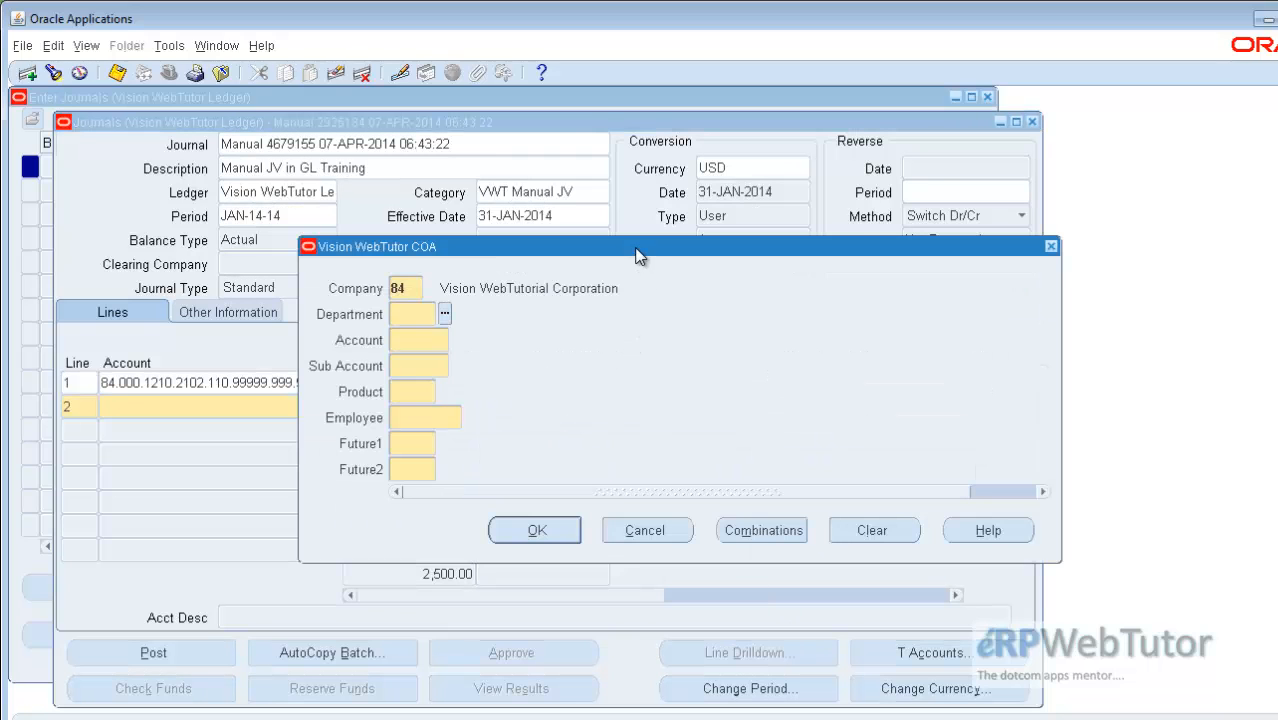
pyautogui.moveTo(638, 256); pyautogui.dragTo(863, 247)
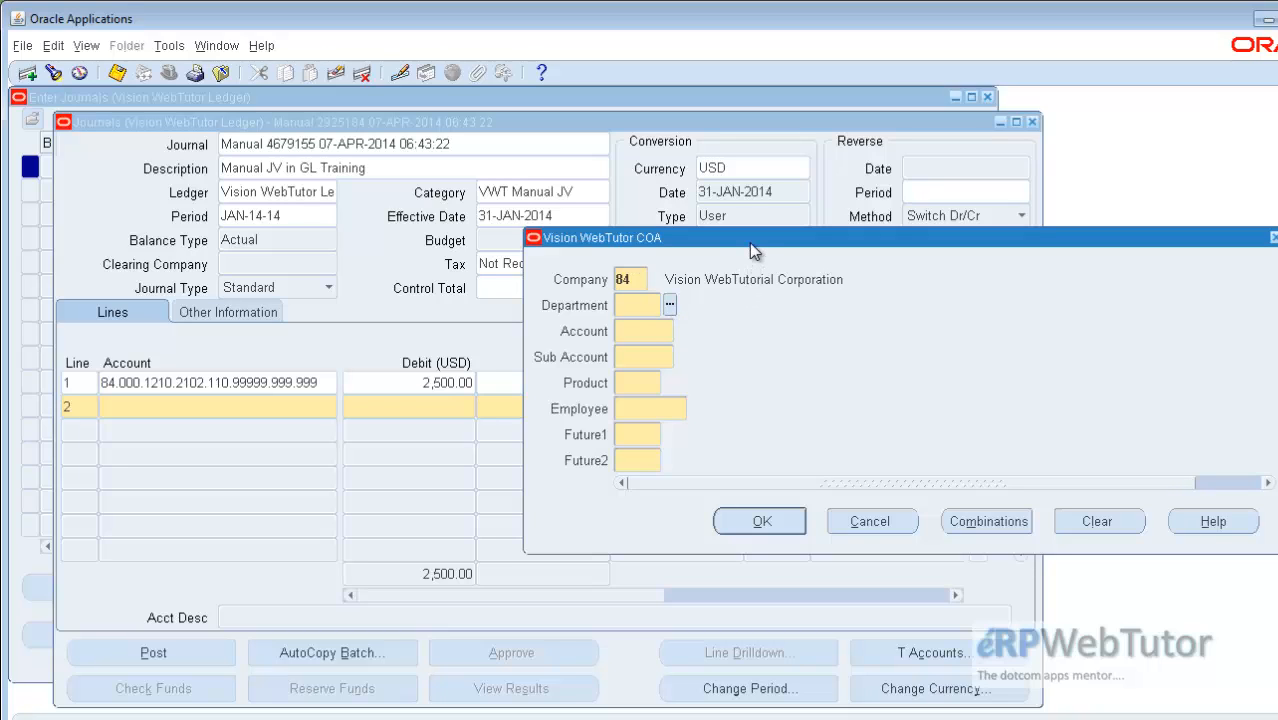
pyautogui.moveTo(749, 242); pyautogui.dragTo(770, 258)
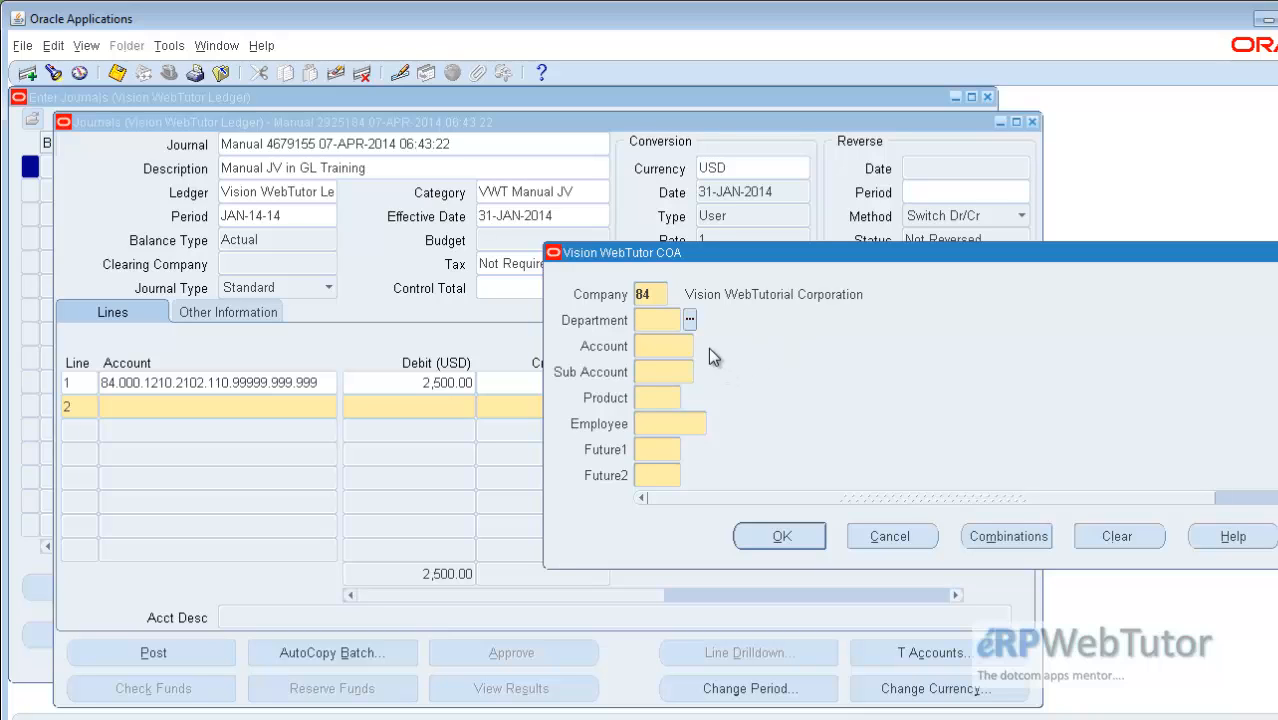
pyautogui.click(690, 319)
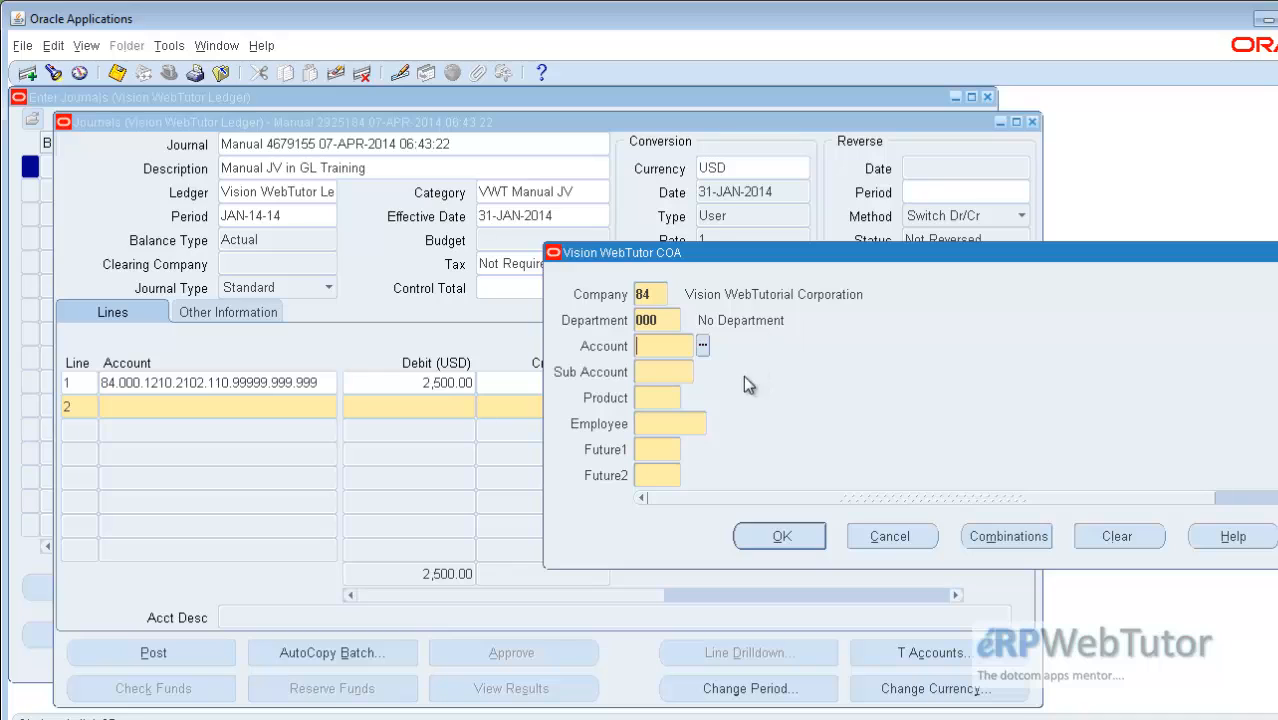
# Step: Search the accounts for %rev% and set line 2's account segment to 4161, I/C Revenue - Corporate
pyautogui.click(703, 345)
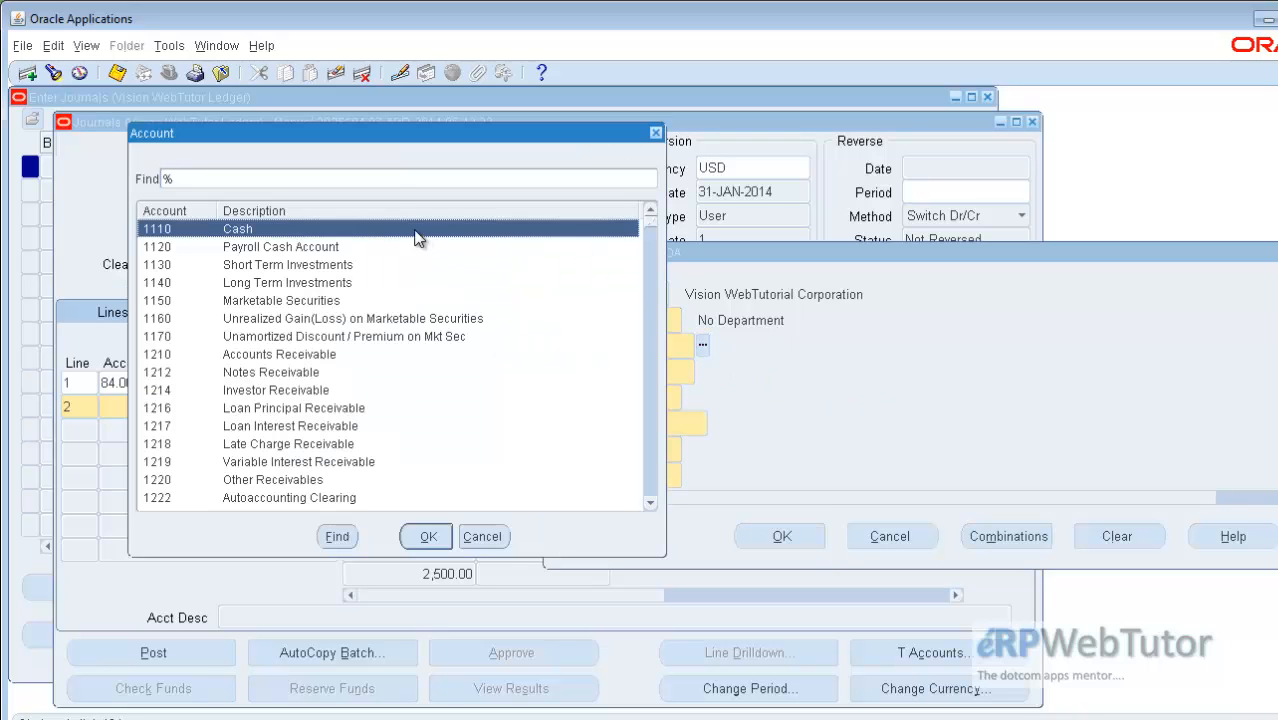
pyautogui.click(385, 177)
pyautogui.write('re')
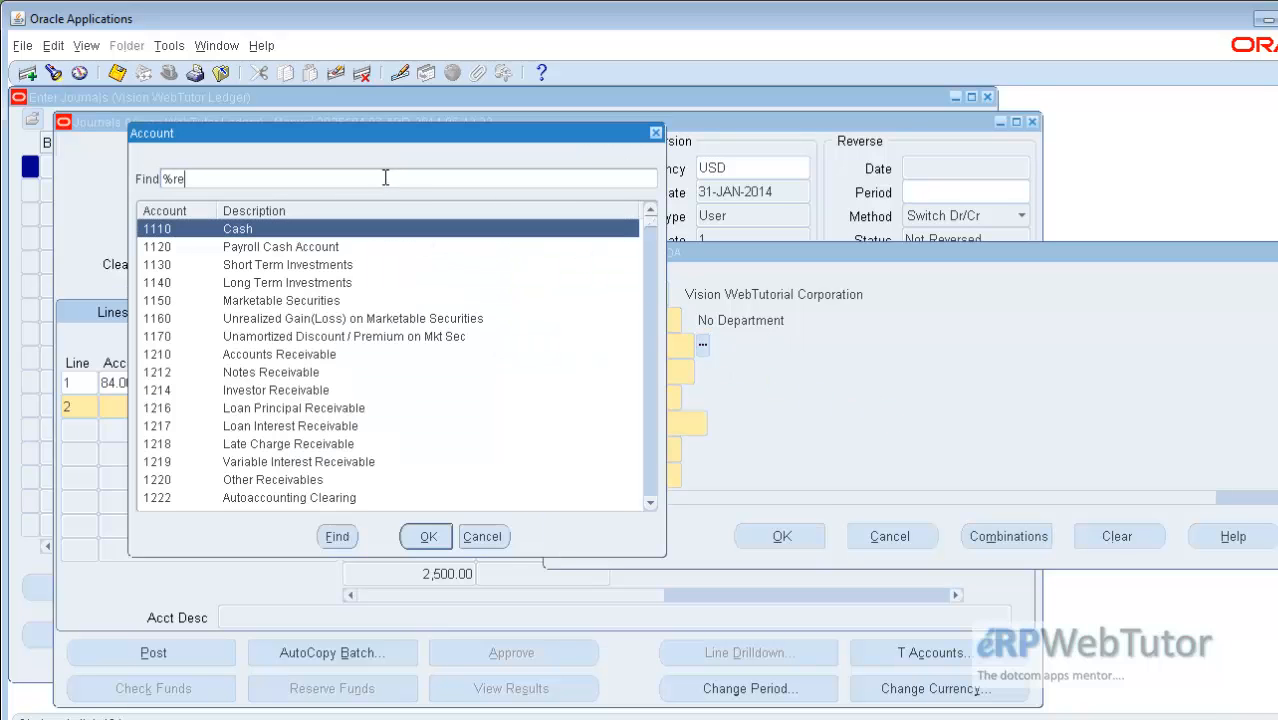
pyautogui.write('v%')
pyautogui.press('Return')
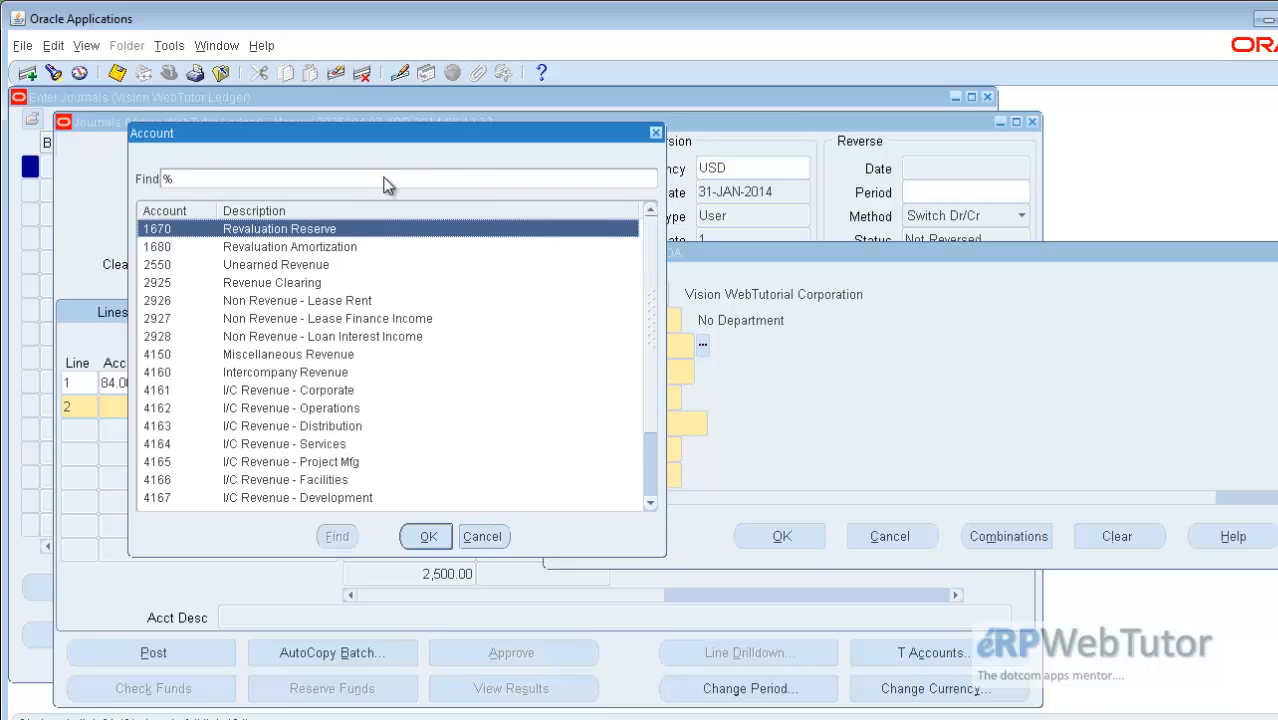
pyautogui.press('Down')
pyautogui.press('Down')
pyautogui.press('Down')
pyautogui.press('Down')
pyautogui.press('Down')
pyautogui.press('Down')
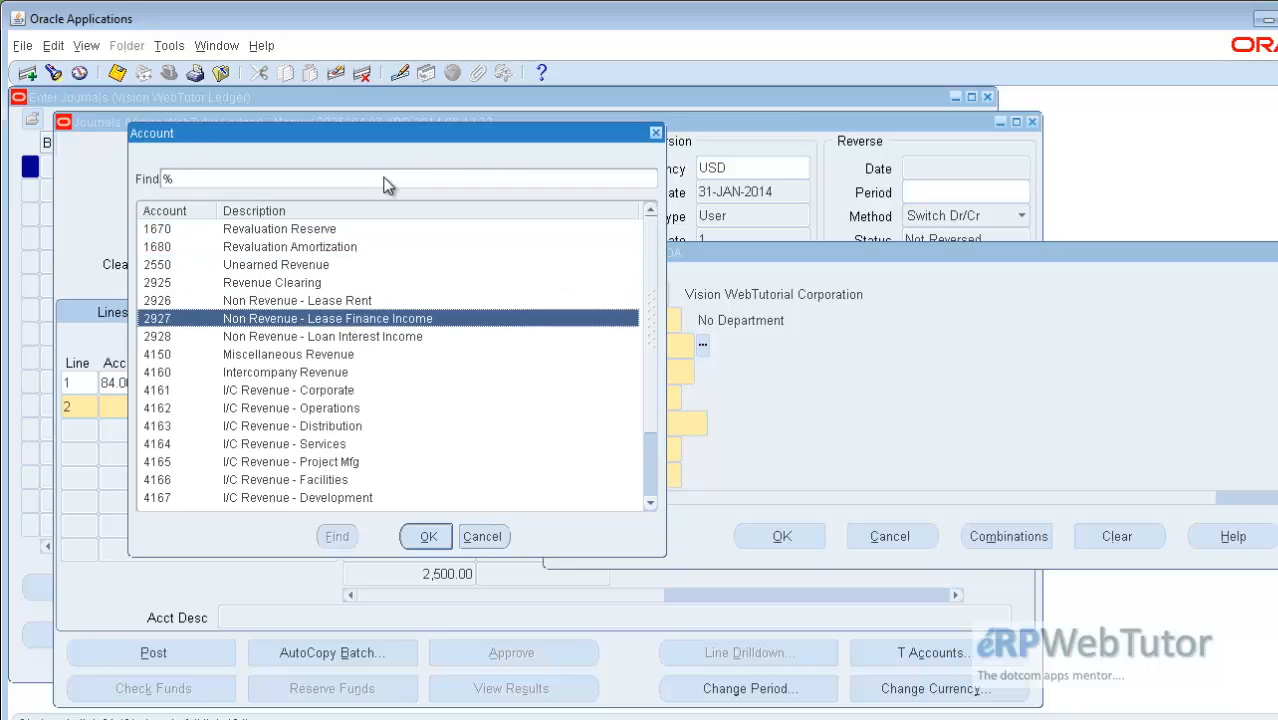
pyautogui.press('Down')
pyautogui.press('Down')
pyautogui.press('Down')
pyautogui.press('Return')
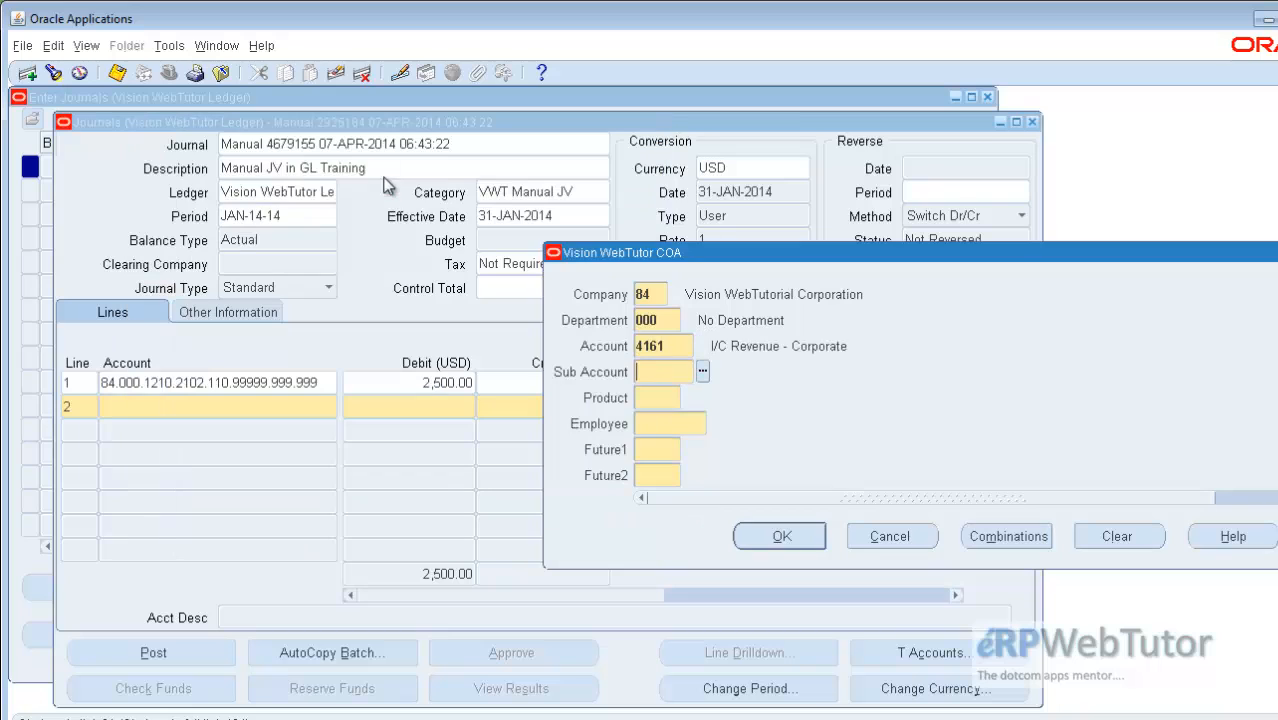
# Step: Set the sub account segment of line 2's account to 2102, Arizona
pyautogui.click(703, 371)
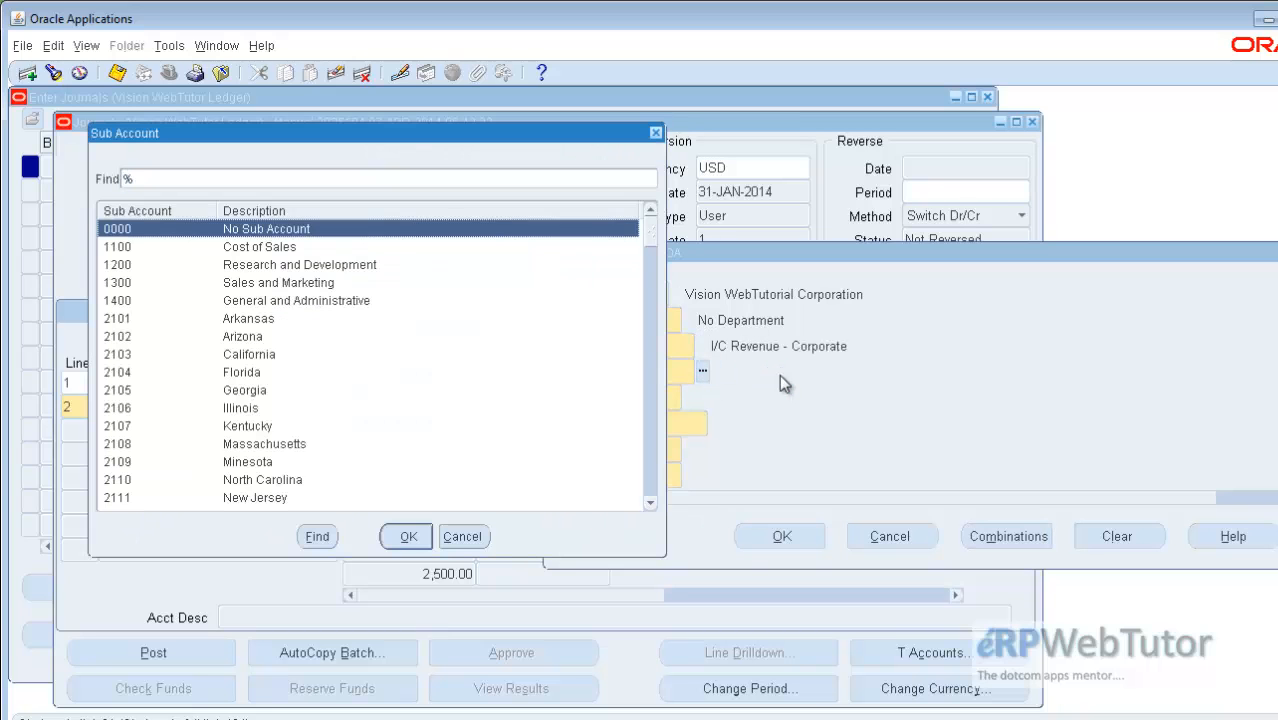
pyautogui.moveTo(390, 137); pyautogui.dragTo(574, 138)
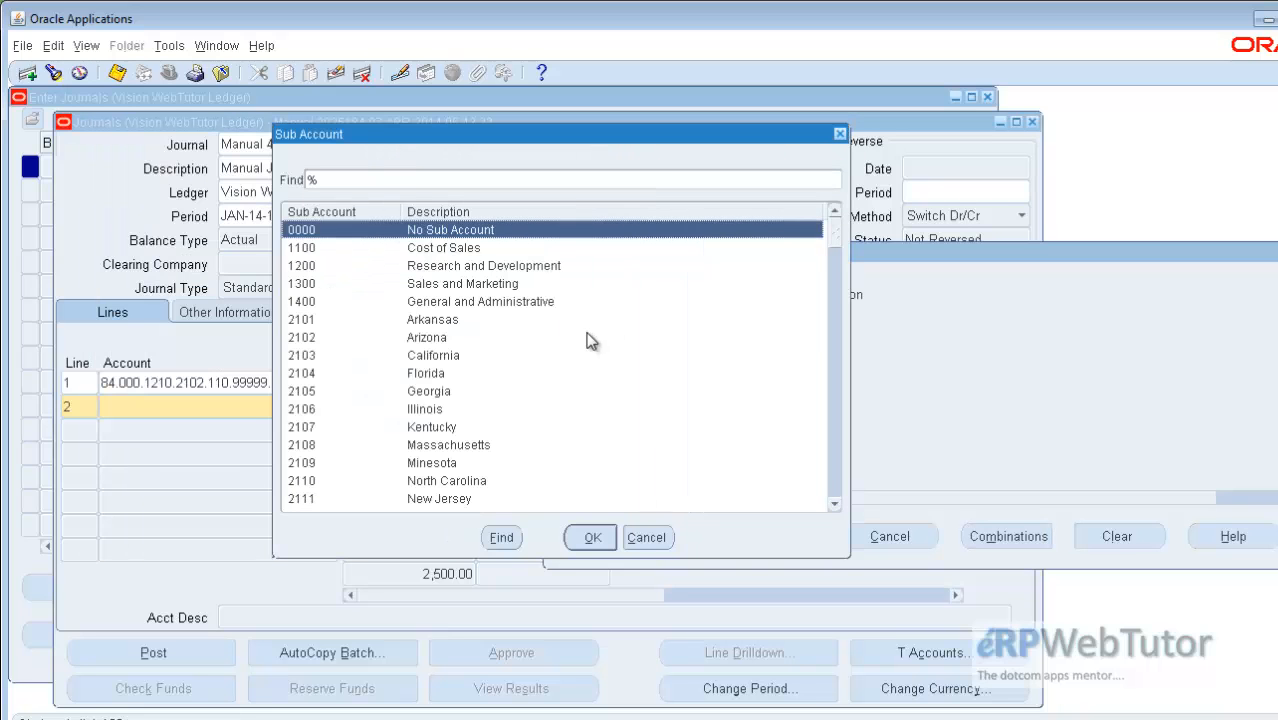
pyautogui.click(456, 339)
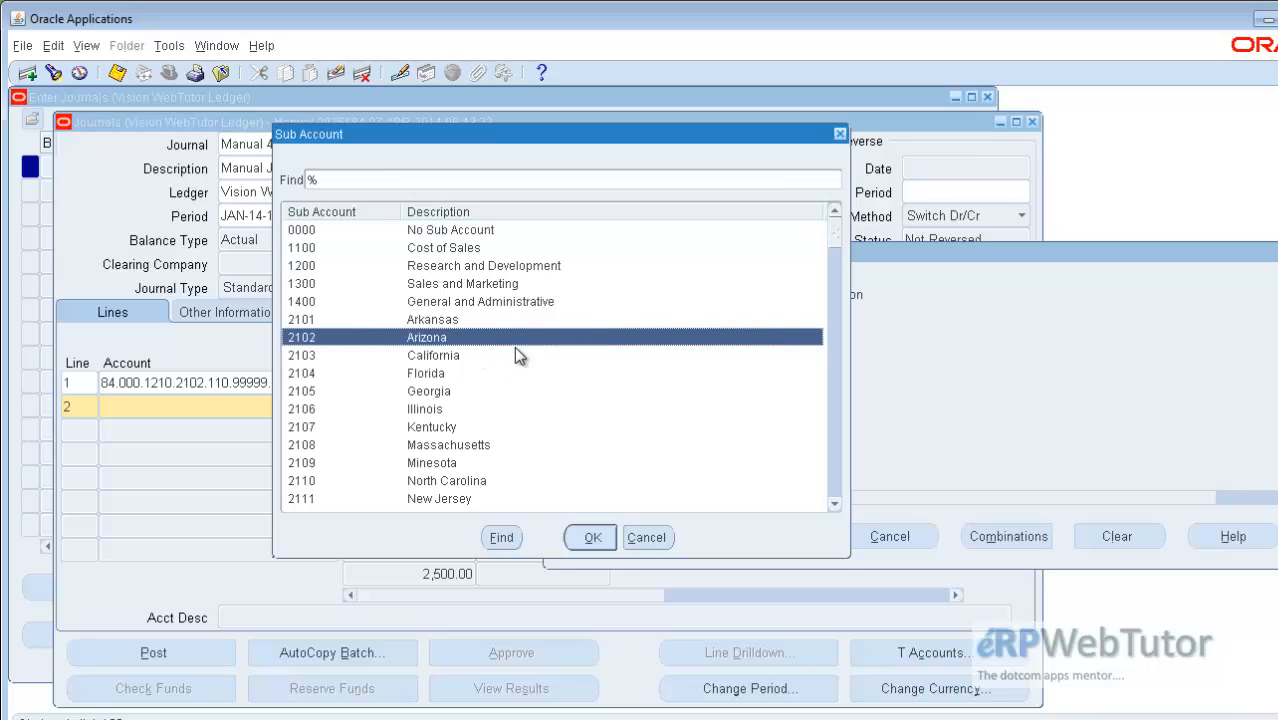
pyautogui.click(592, 537)
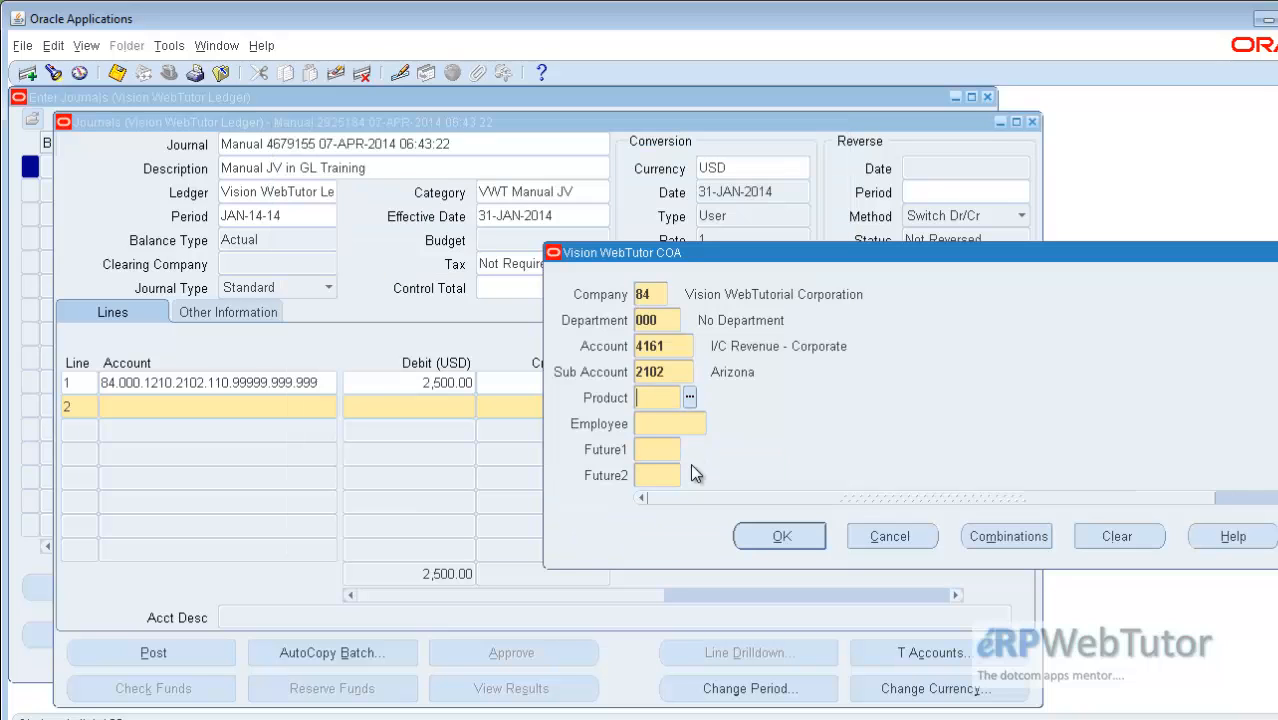
# Step: Set the product segment of line 2's account to 110, Sentinal Standard
pyautogui.click(689, 397)
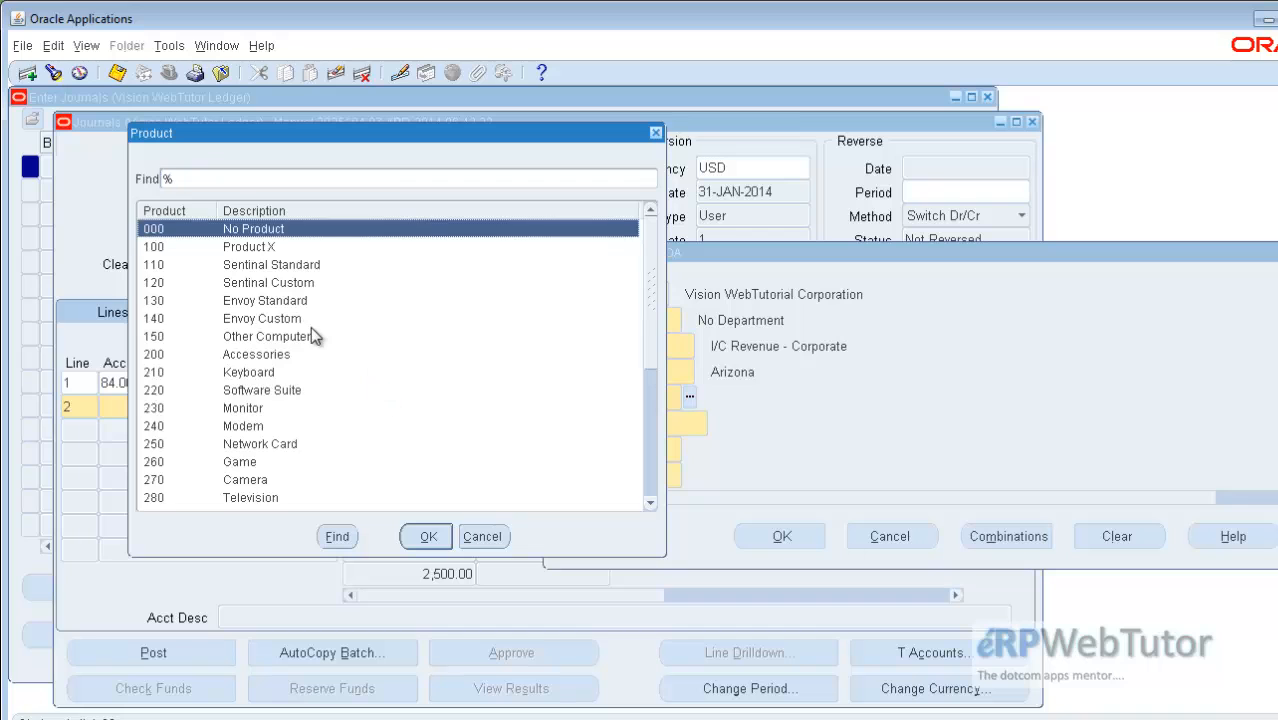
pyautogui.click(300, 289)
pyautogui.click(321, 265)
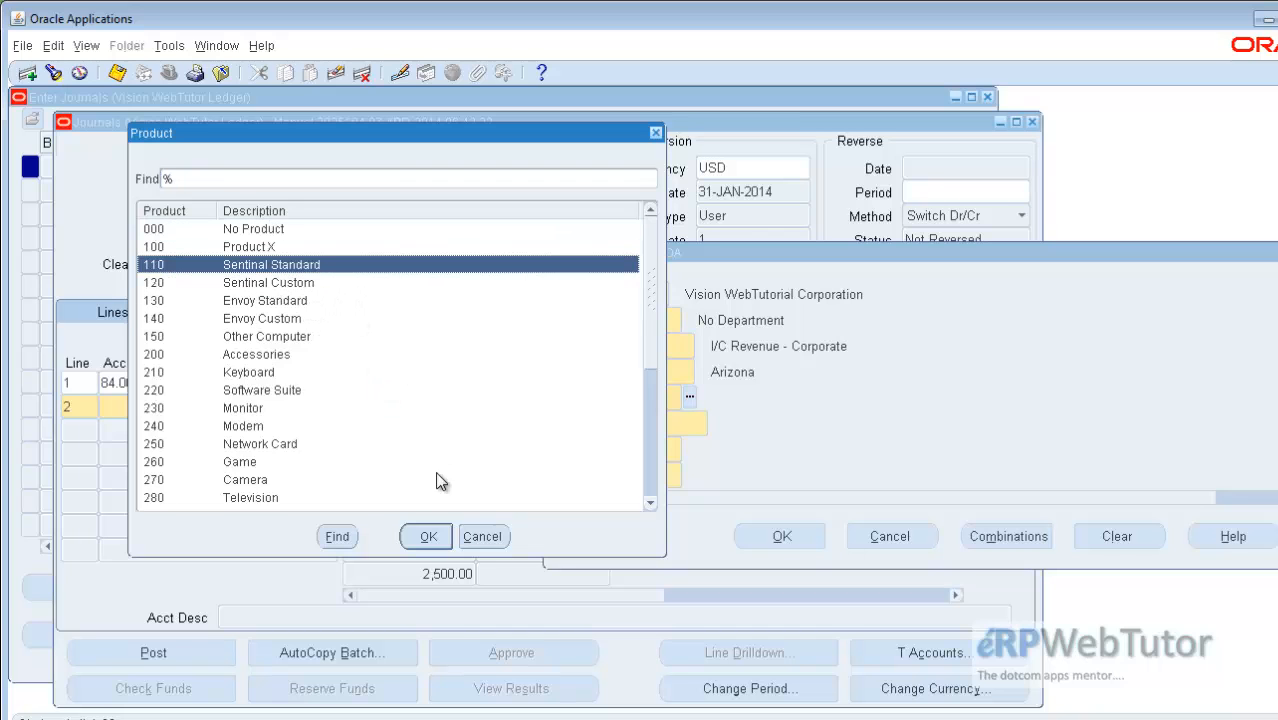
pyautogui.click(428, 537)
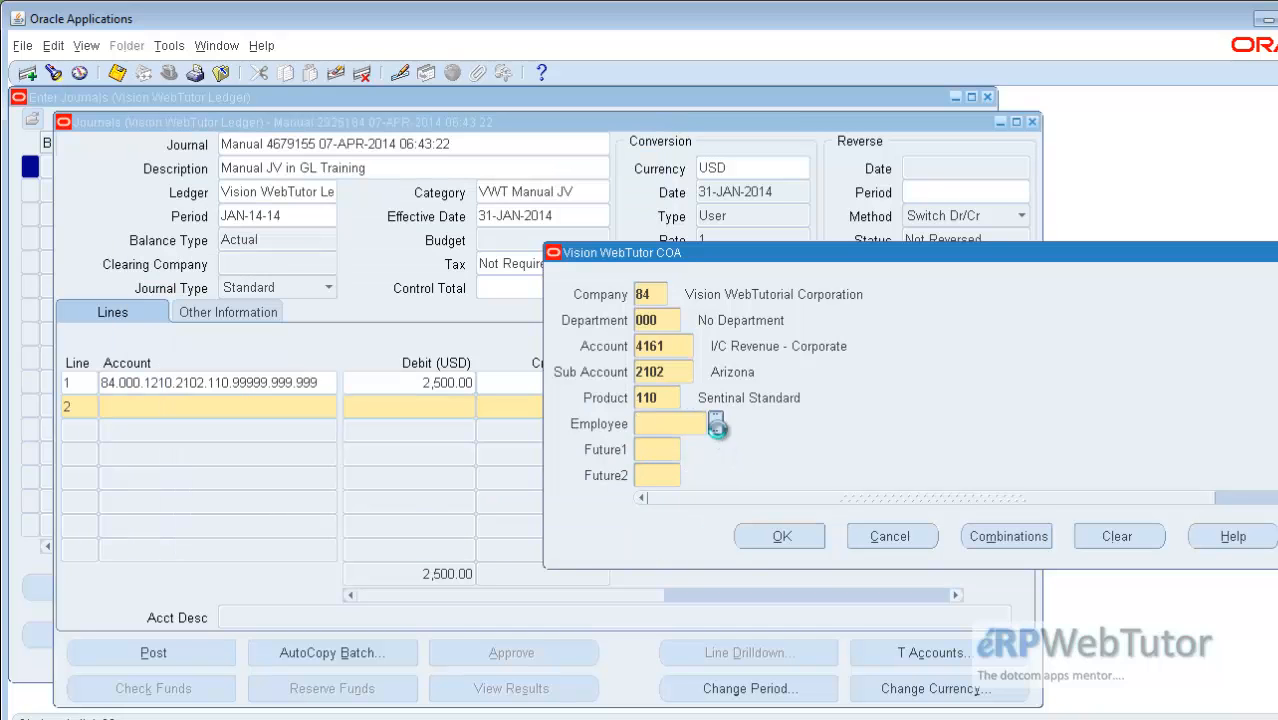
# Step: Complete line 2's account combination with employee 99999, Dummy Employee, and the default value 999 for Future1 and Future2
pyautogui.write('99999')
pyautogui.press('Tab')
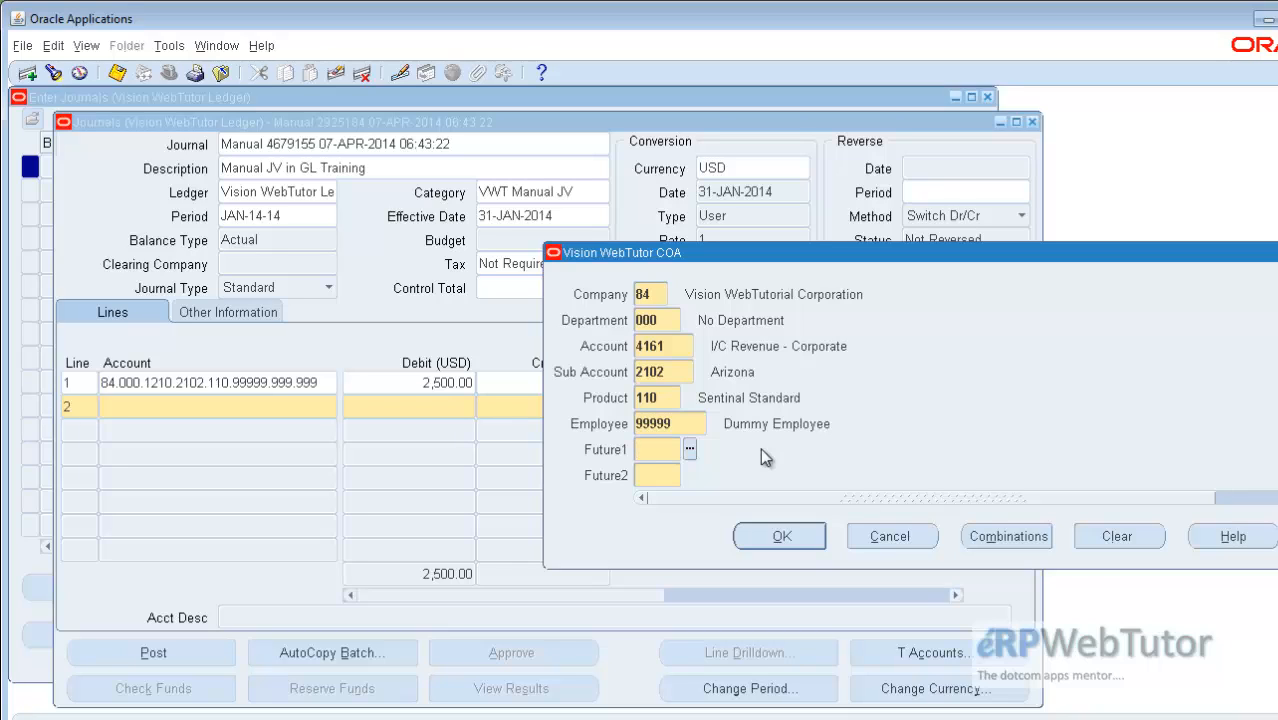
pyautogui.click(689, 450)
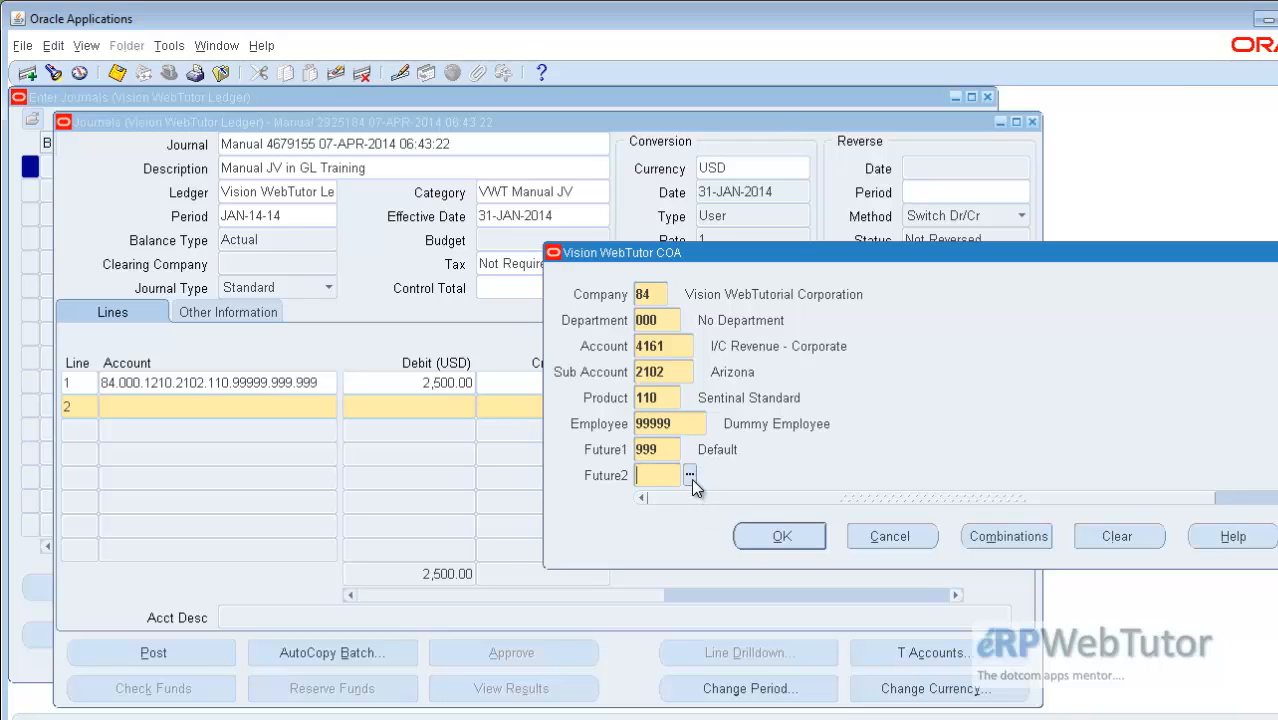
pyautogui.click(690, 476)
pyautogui.click(757, 527)
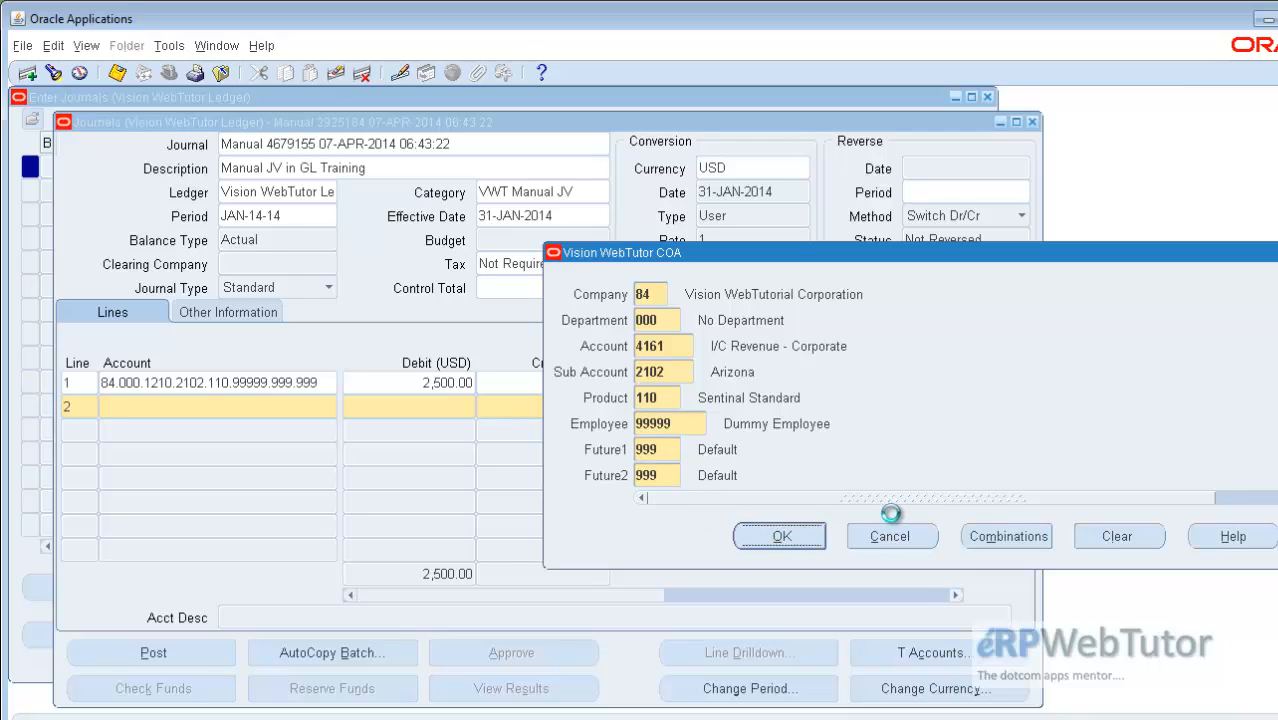
# Step: Enter a credit of 2500 USD on line 2 and append "- Credit Sales Account" to its description
pyautogui.click(535, 407)
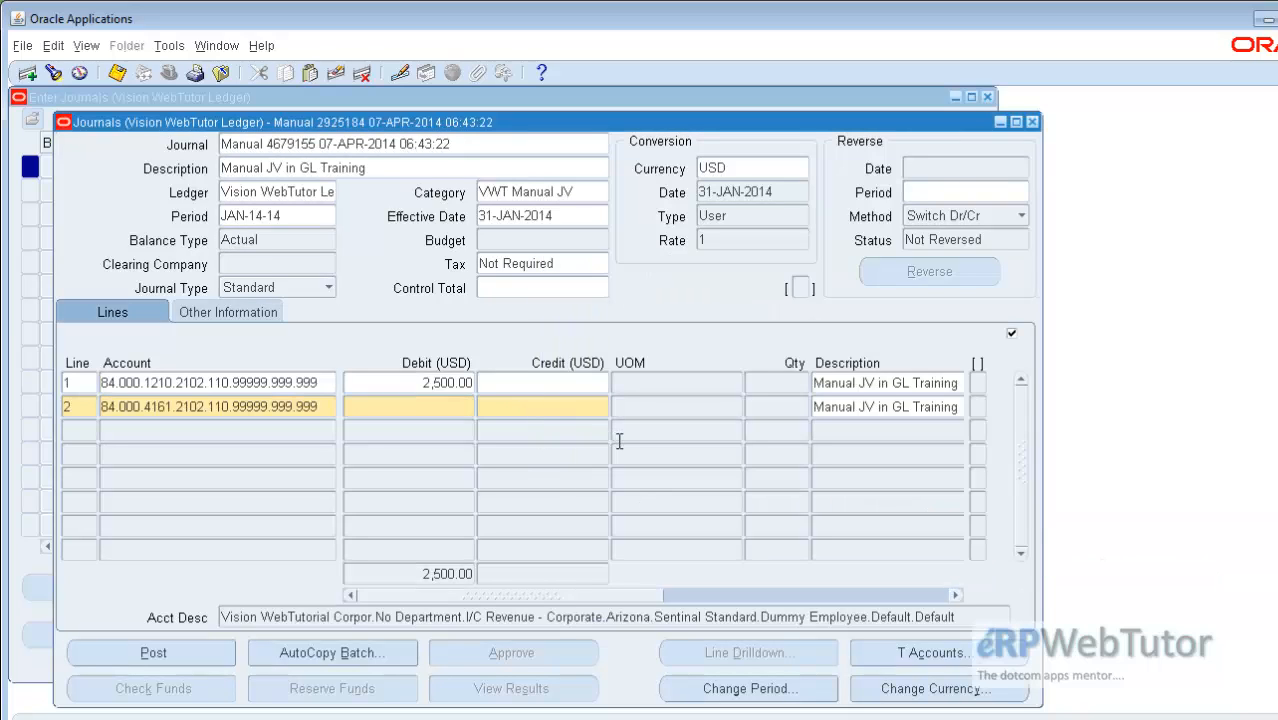
pyautogui.write('2500')
pyautogui.press('Tab')
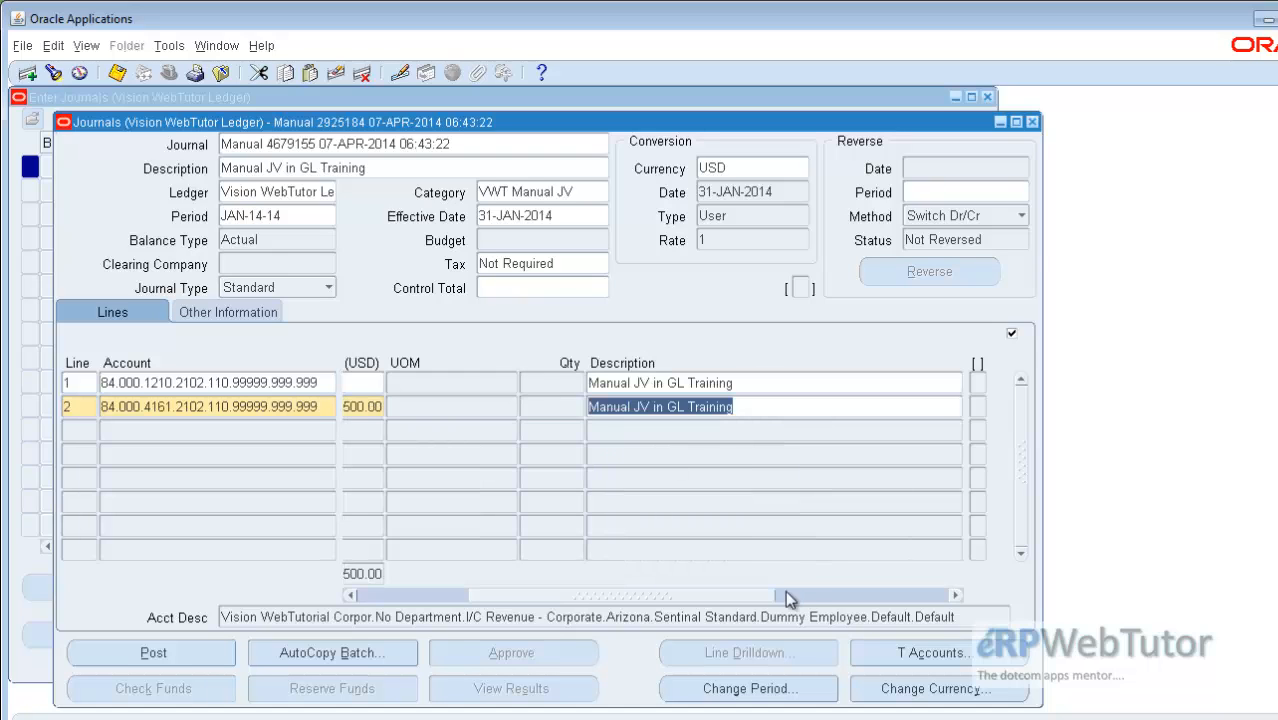
pyautogui.moveTo(768, 595); pyautogui.dragTo(794, 597)
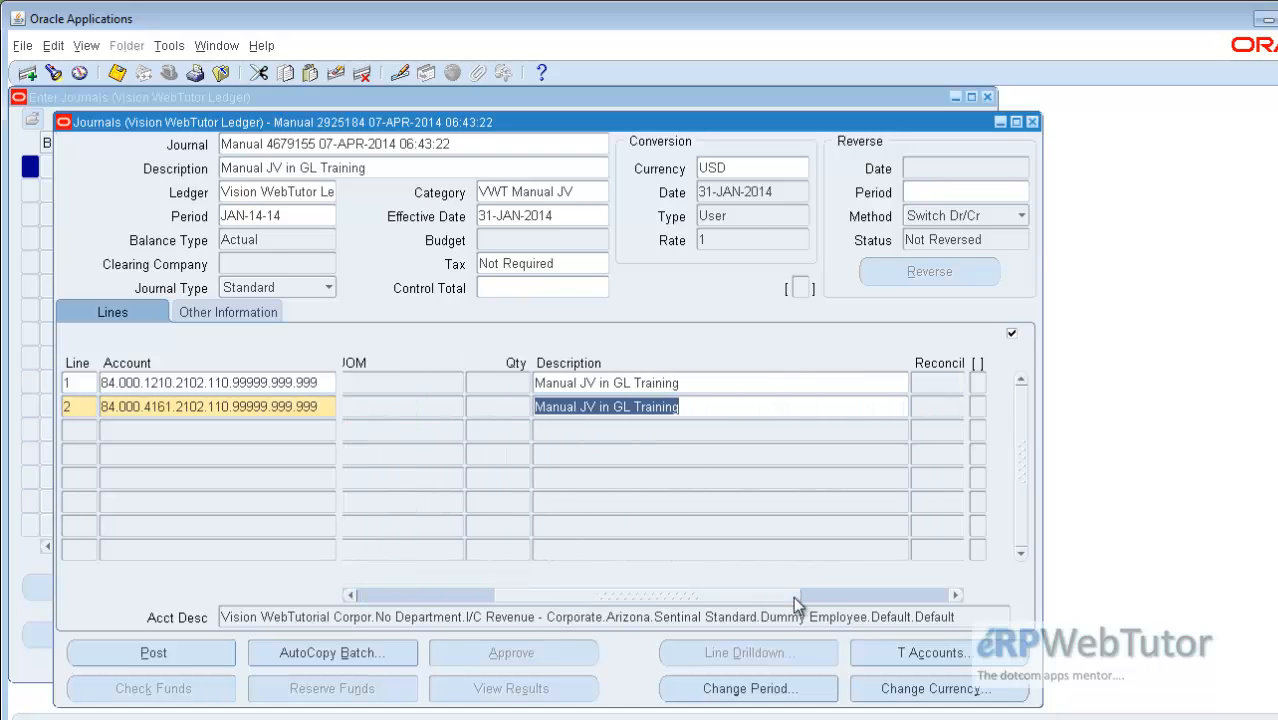
pyautogui.click(703, 411)
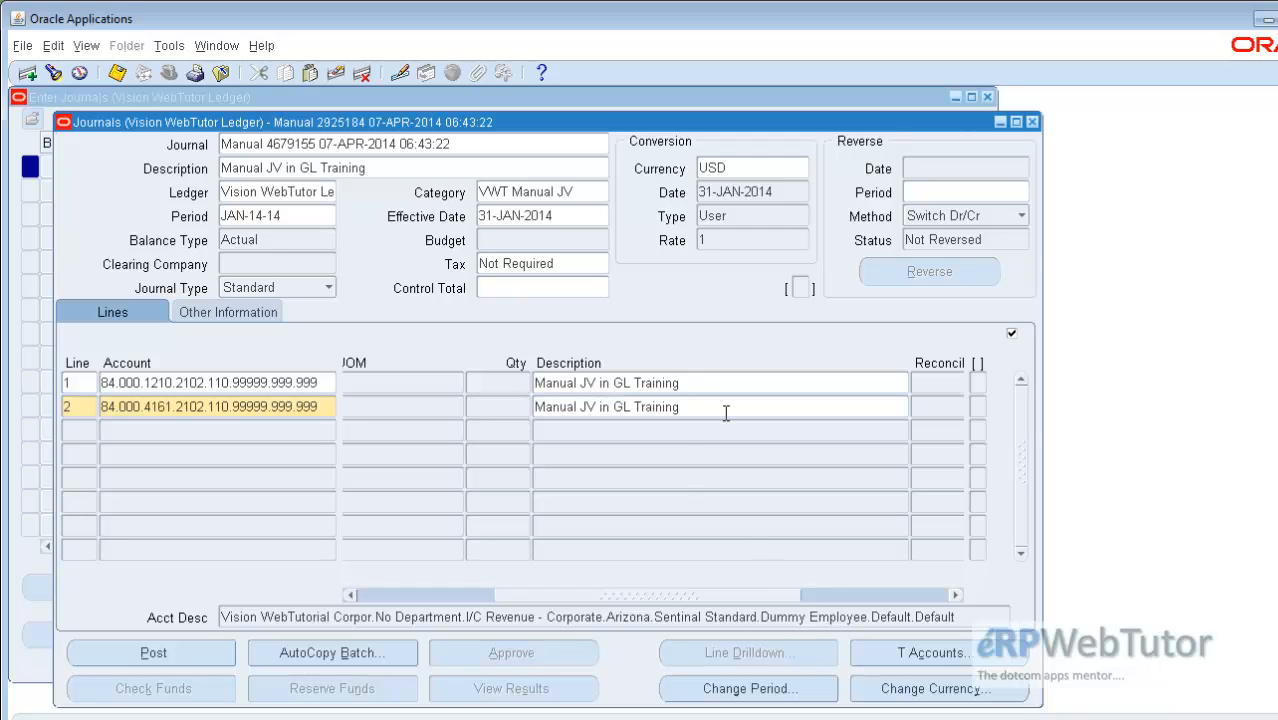
pyautogui.write('- Credit Sales Account')
# Step: Append "- Debit Recievables" to the description of line 1
pyautogui.click(728, 383)
pyautogui.click(729, 384)
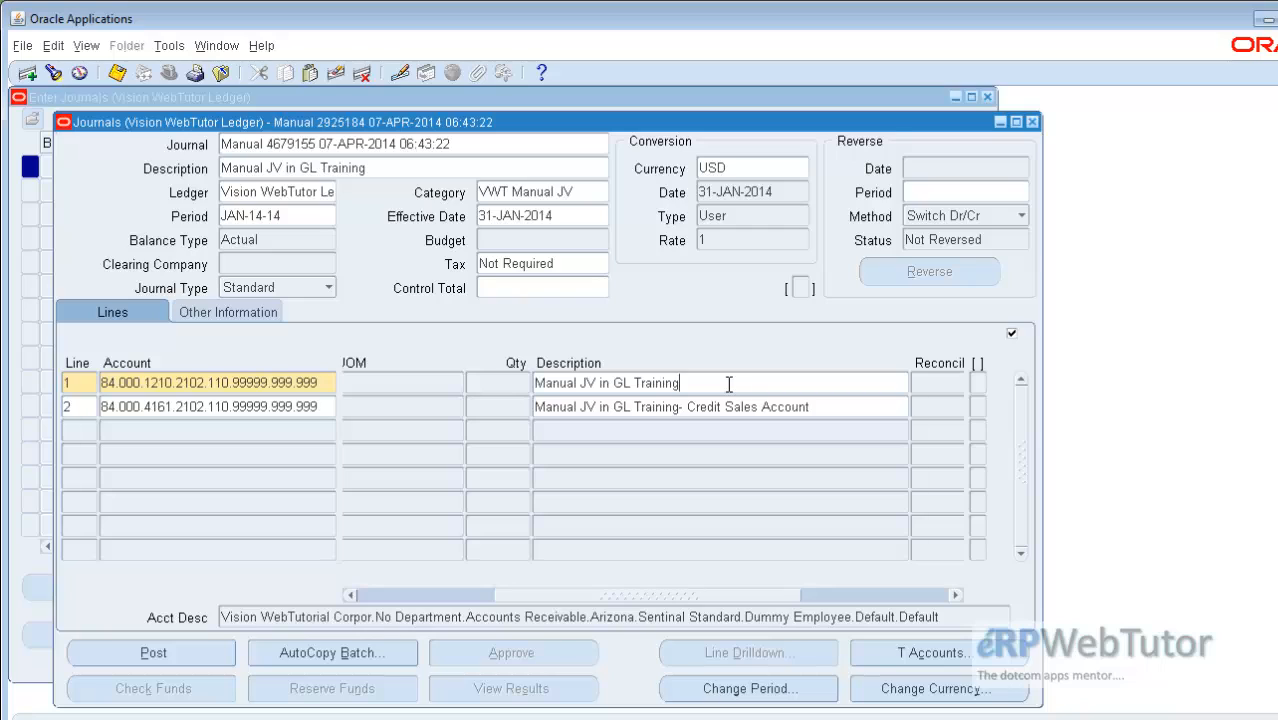
pyautogui.write('- Debit Recievables')
pyautogui.click(821, 406)
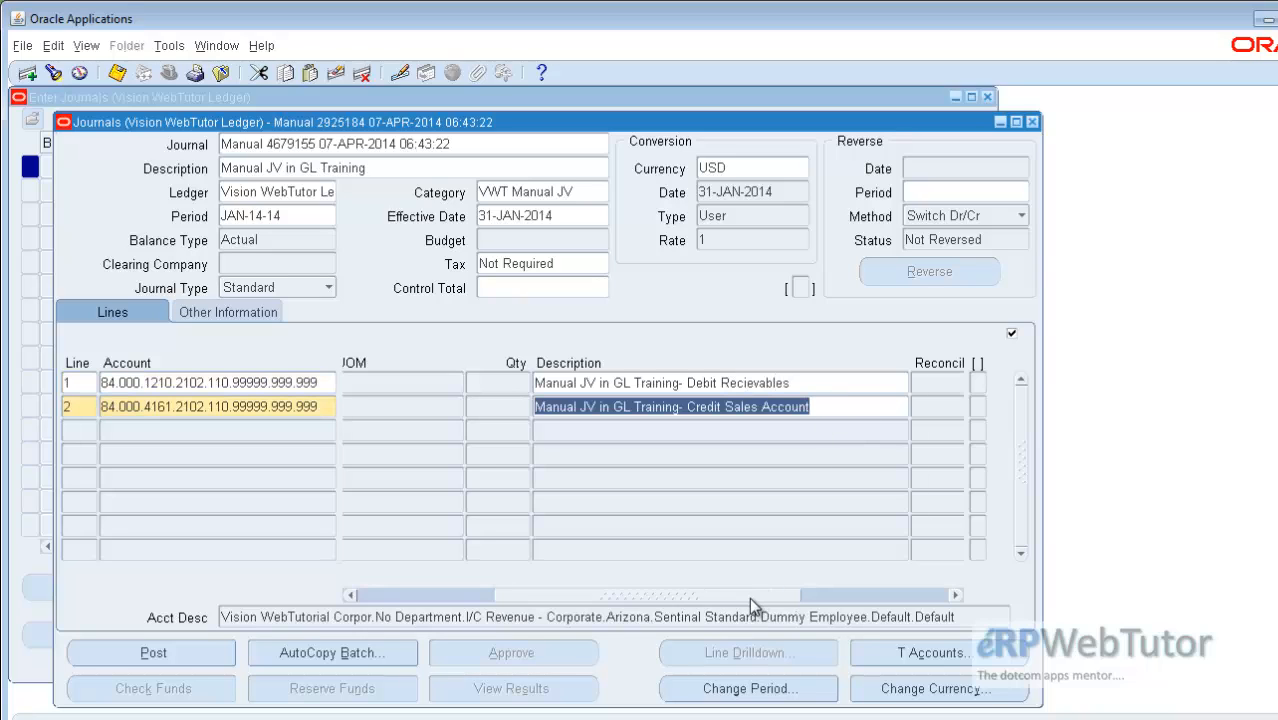
# Step: Change the credit on line 2 to 250 USD, without a thousands comma, so the journal is unbalanced
pyautogui.moveTo(749, 597); pyautogui.dragTo(624, 605)
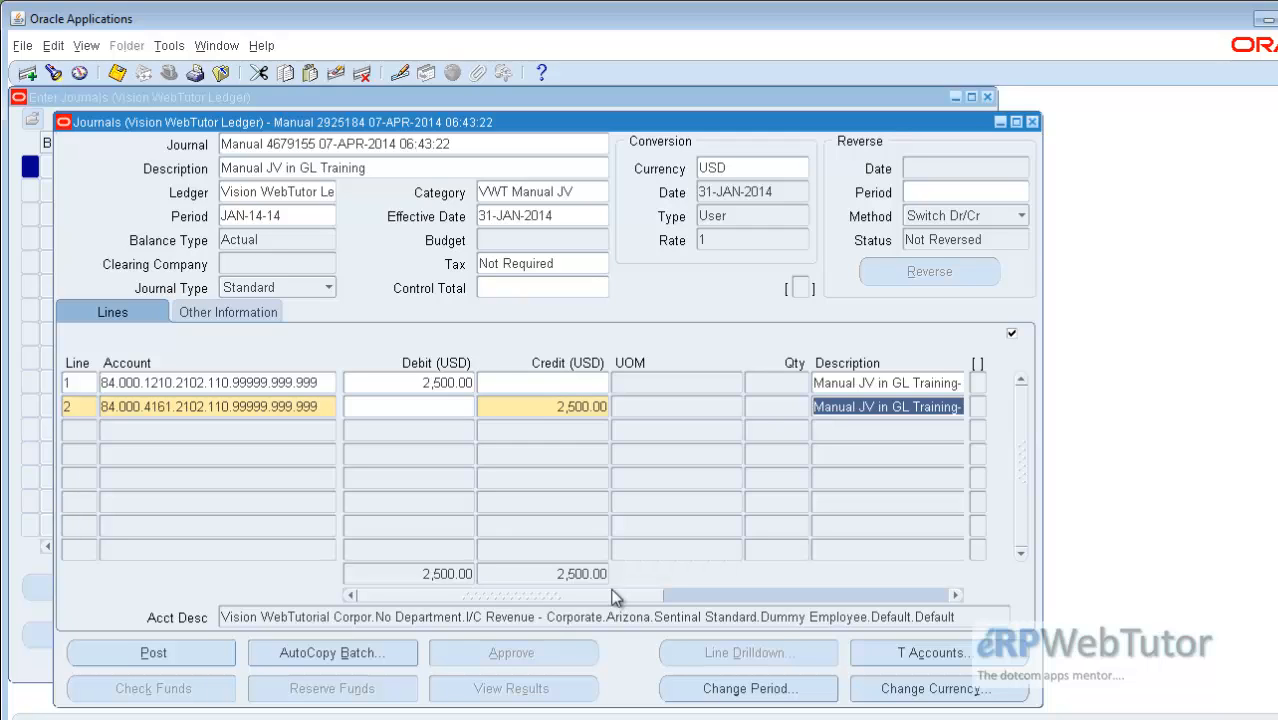
pyautogui.click(540, 411)
pyautogui.click(577, 406)
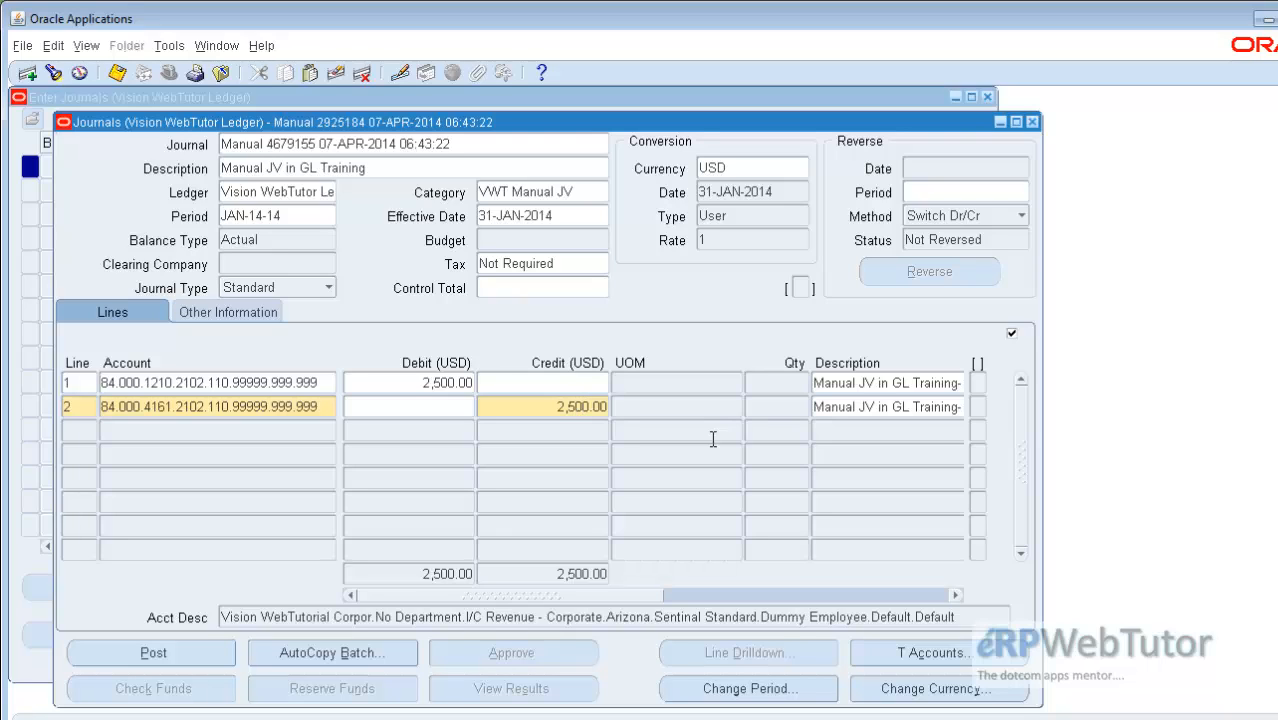
pyautogui.press('BackSpace')
pyautogui.click(118, 75)
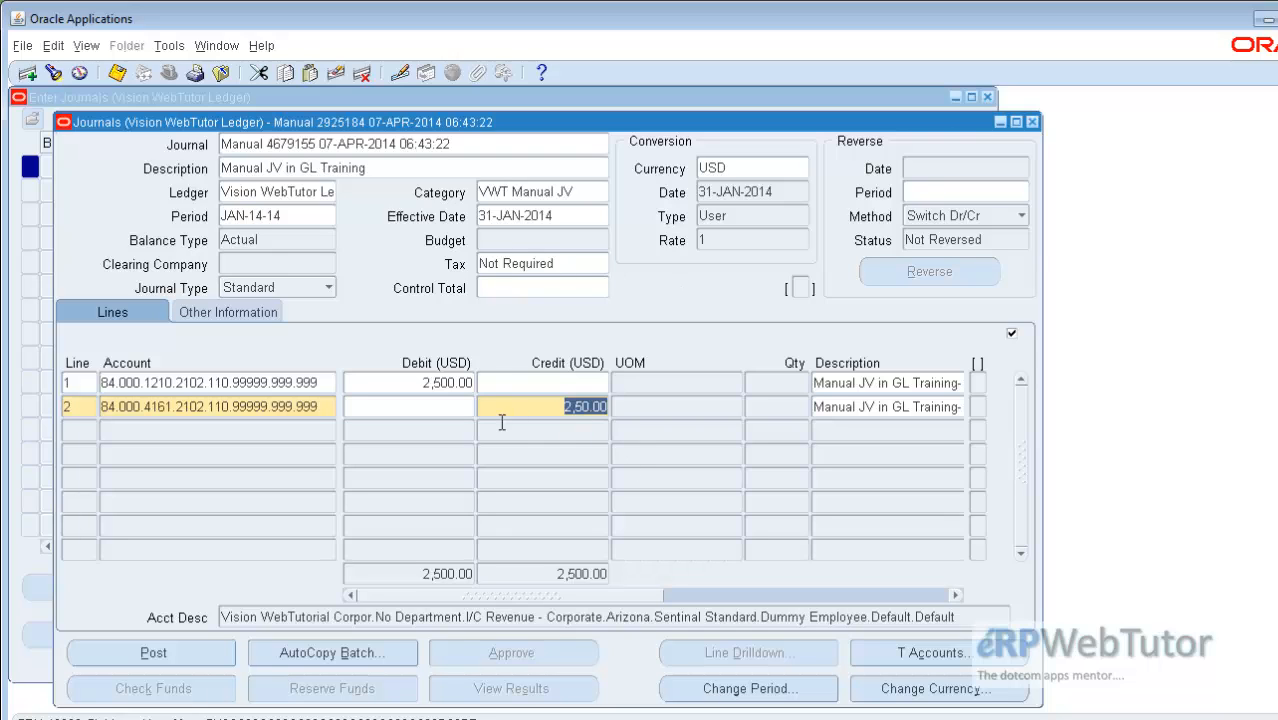
pyautogui.moveTo(640, 124); pyautogui.dragTo(642, 98)
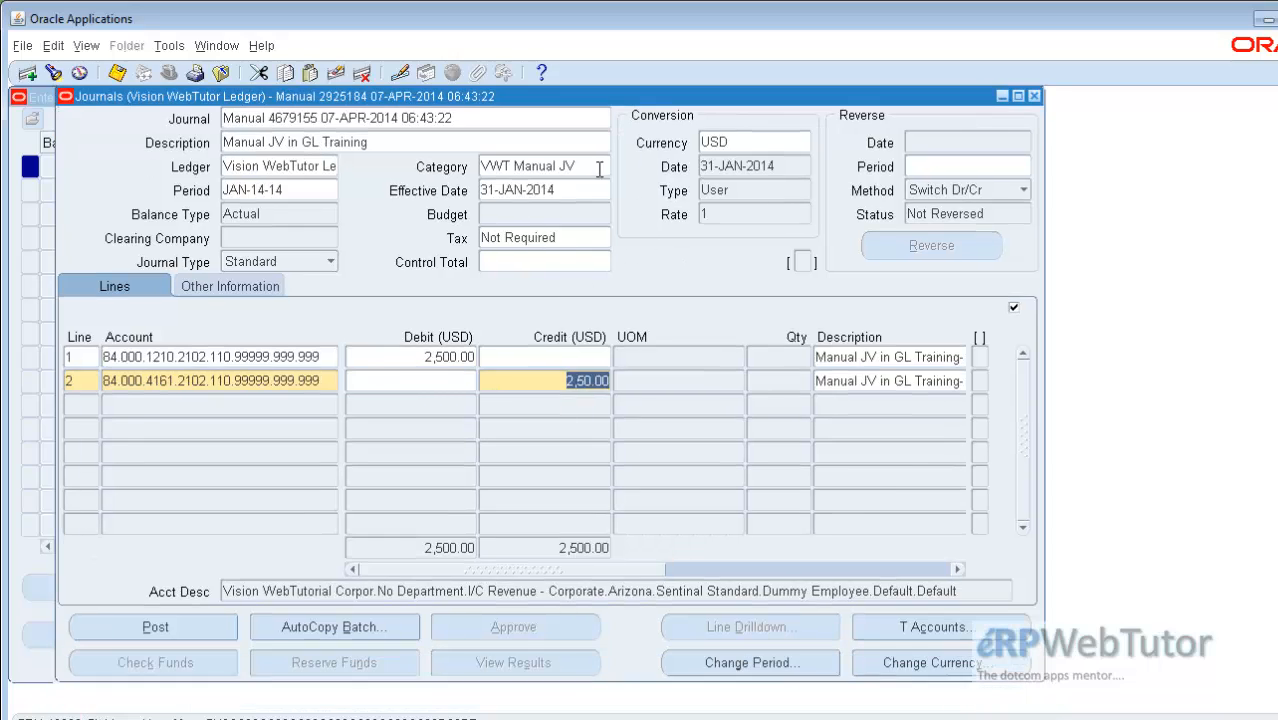
pyautogui.click(581, 384)
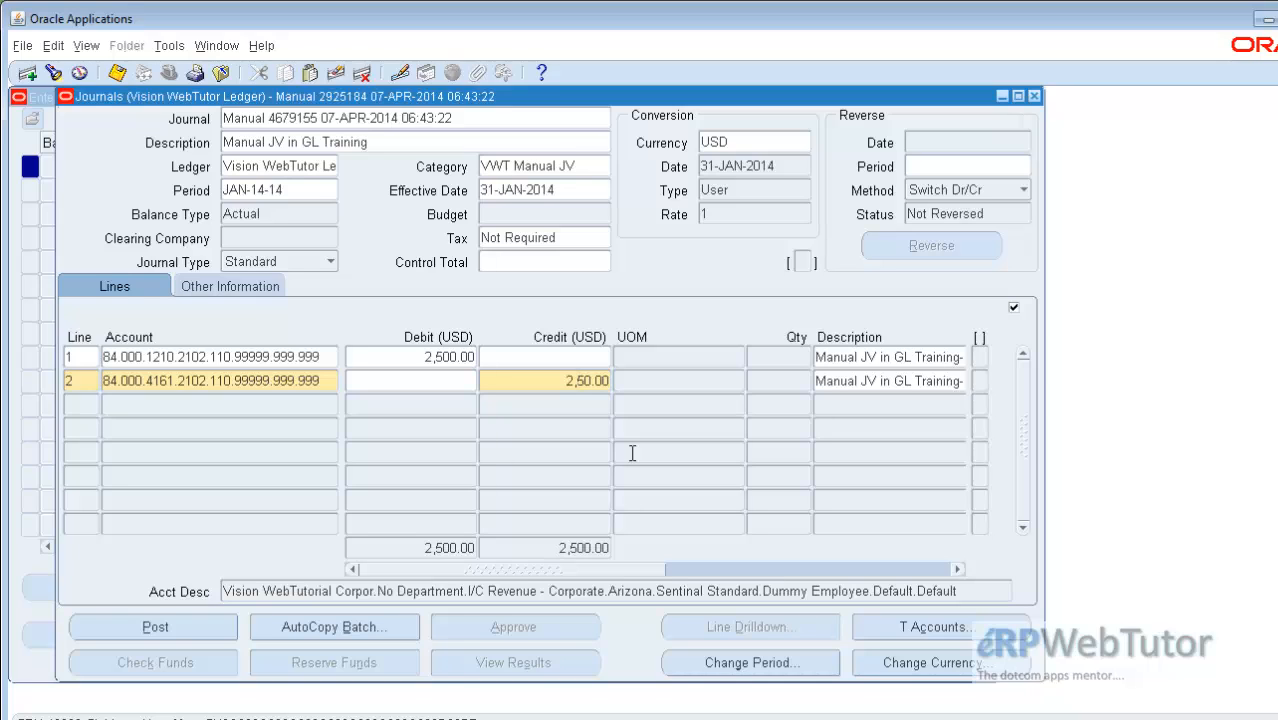
pyautogui.press('BackSpace')
# Step: Remove the thousands comma from the debit amount on line 1
pyautogui.click(440, 356)
pyautogui.moveTo(436, 357); pyautogui.dragTo(449, 357)
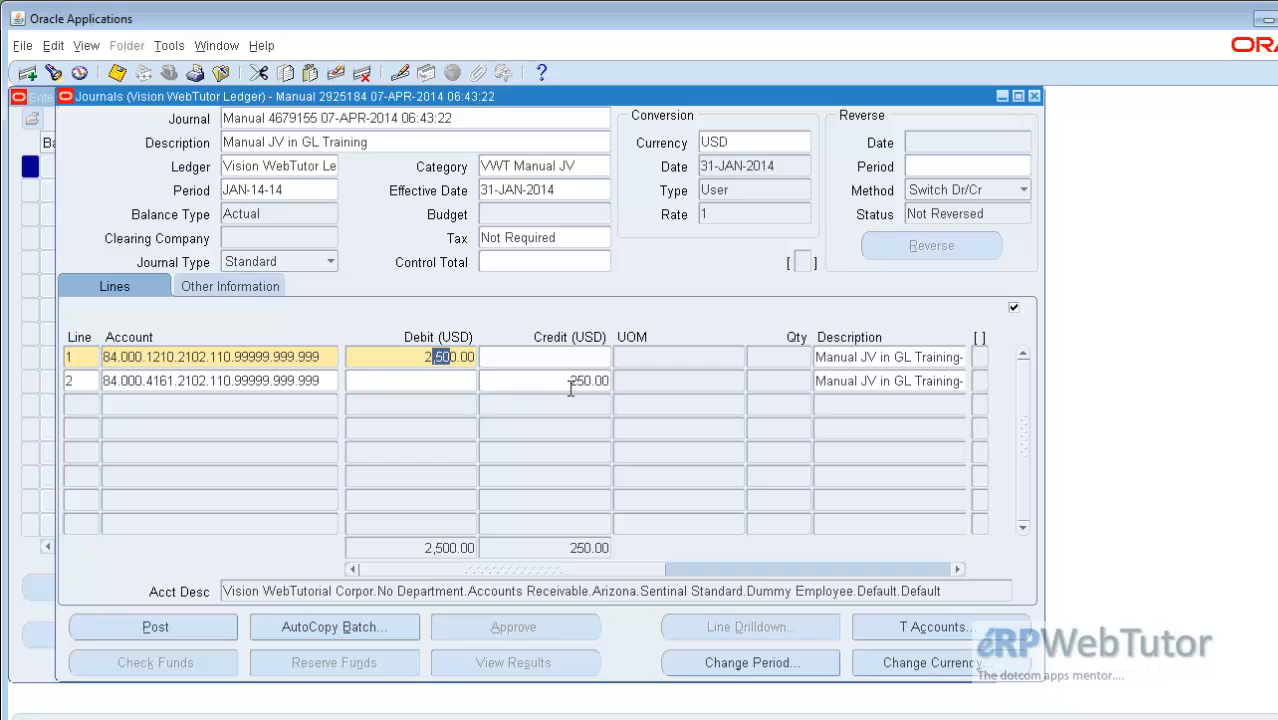
pyautogui.press('Left')
pyautogui.press('Left')
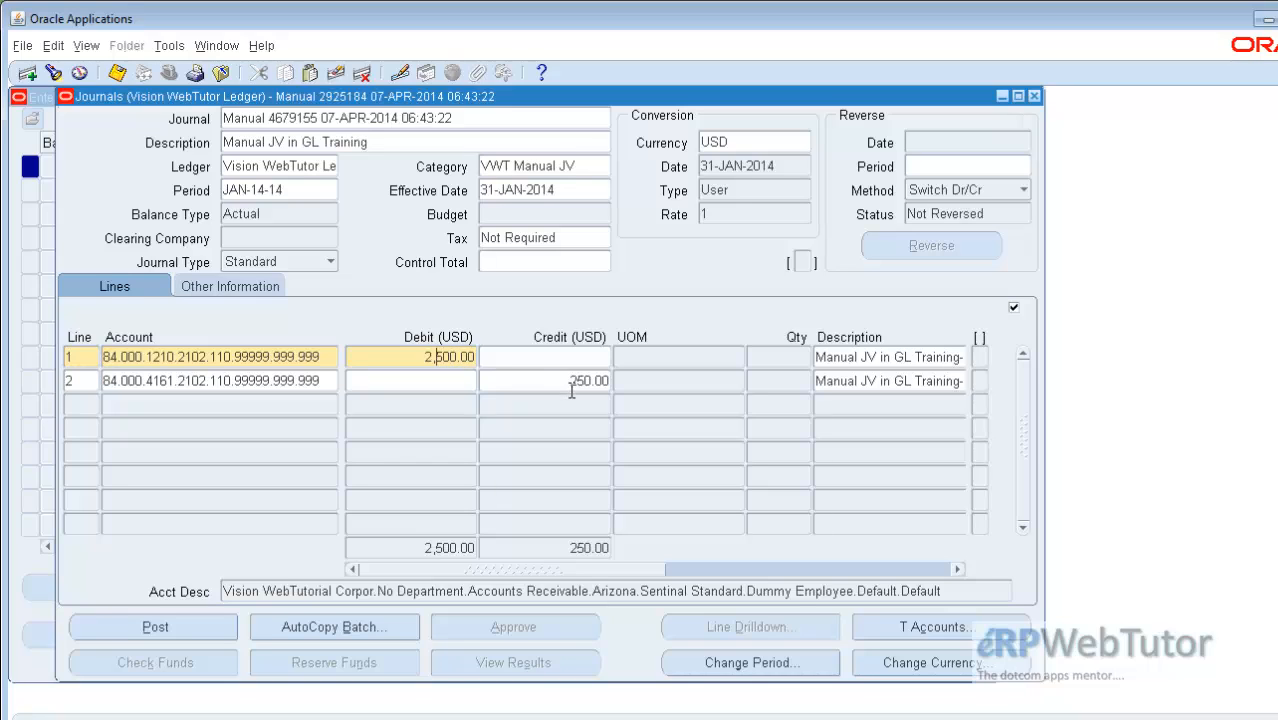
pyautogui.press('BackSpace')
# Step: Save the journal with its debit and credit totals unequal, agreeing to save it despite the imbalance
pyautogui.click(116, 75)
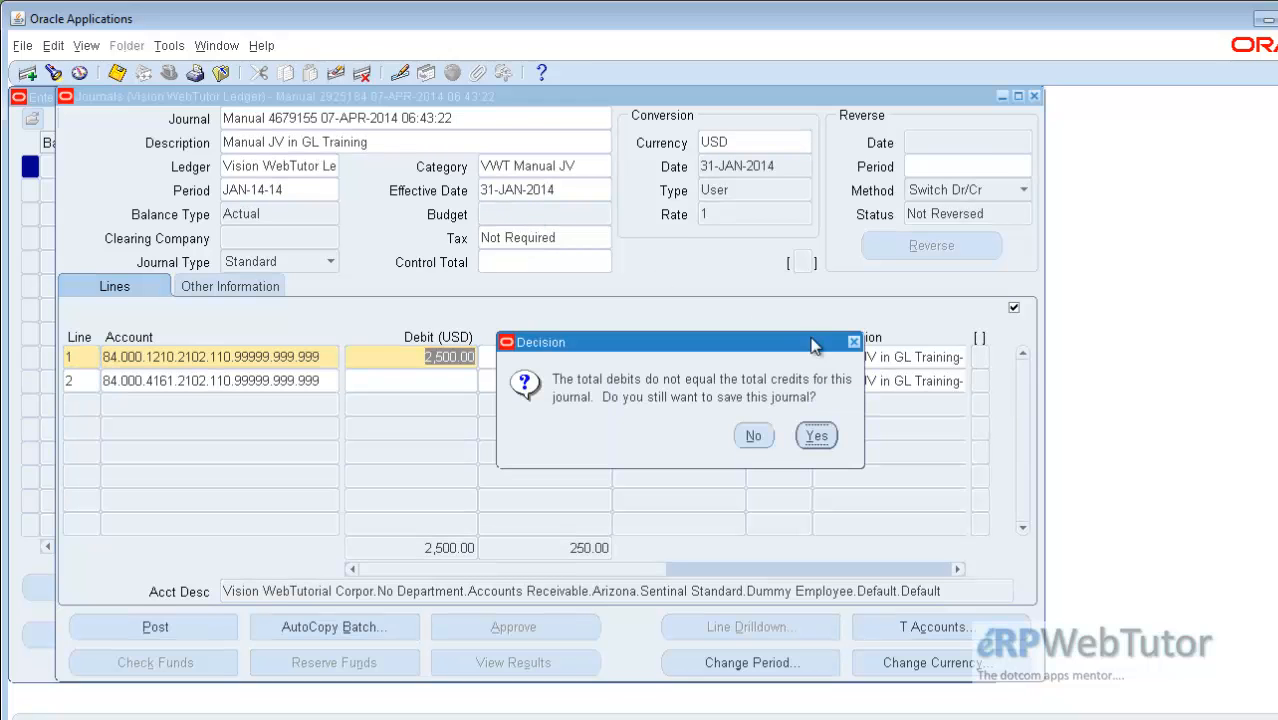
pyautogui.moveTo(775, 346); pyautogui.dragTo(775, 265)
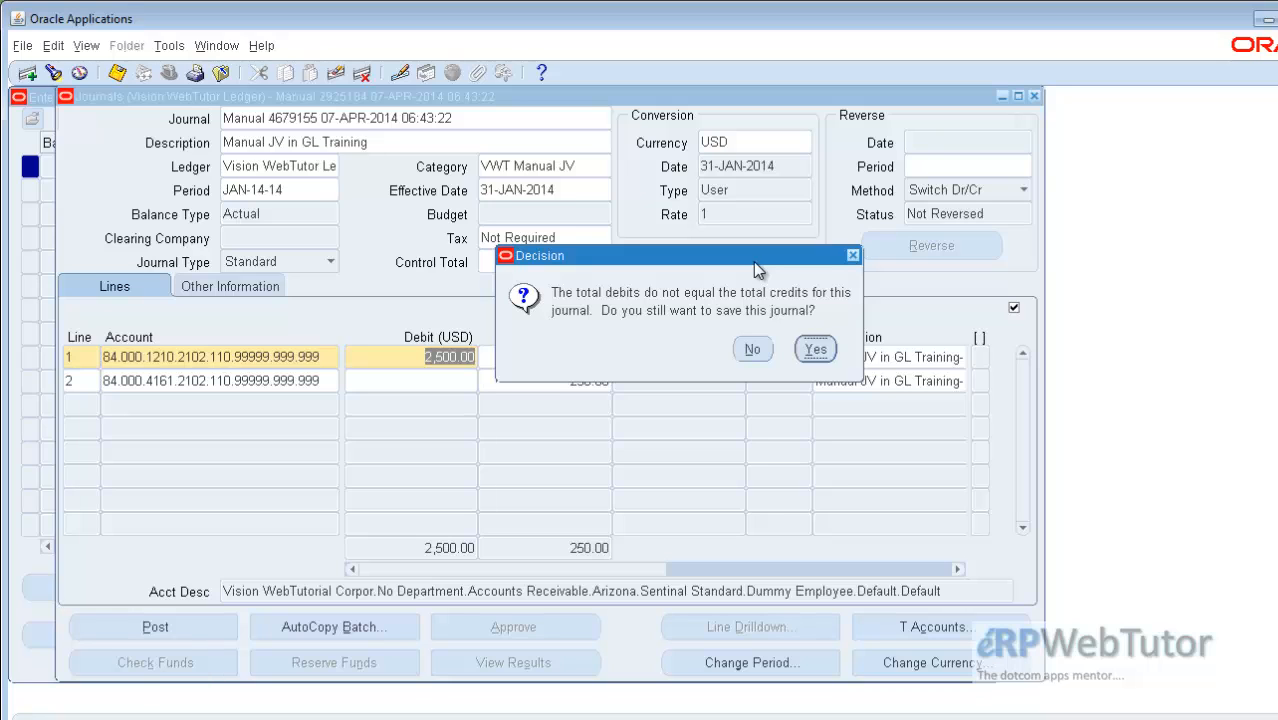
pyautogui.moveTo(755, 261); pyautogui.dragTo(805, 249)
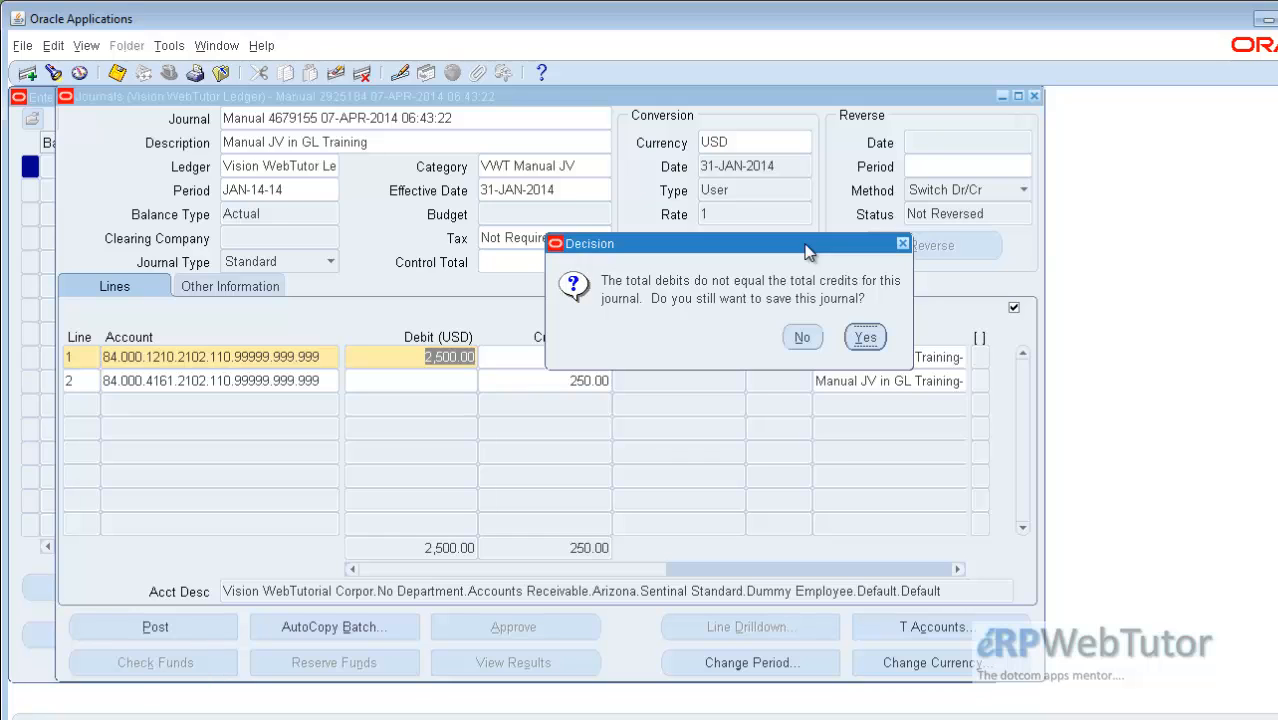
pyautogui.moveTo(808, 252); pyautogui.dragTo(859, 266)
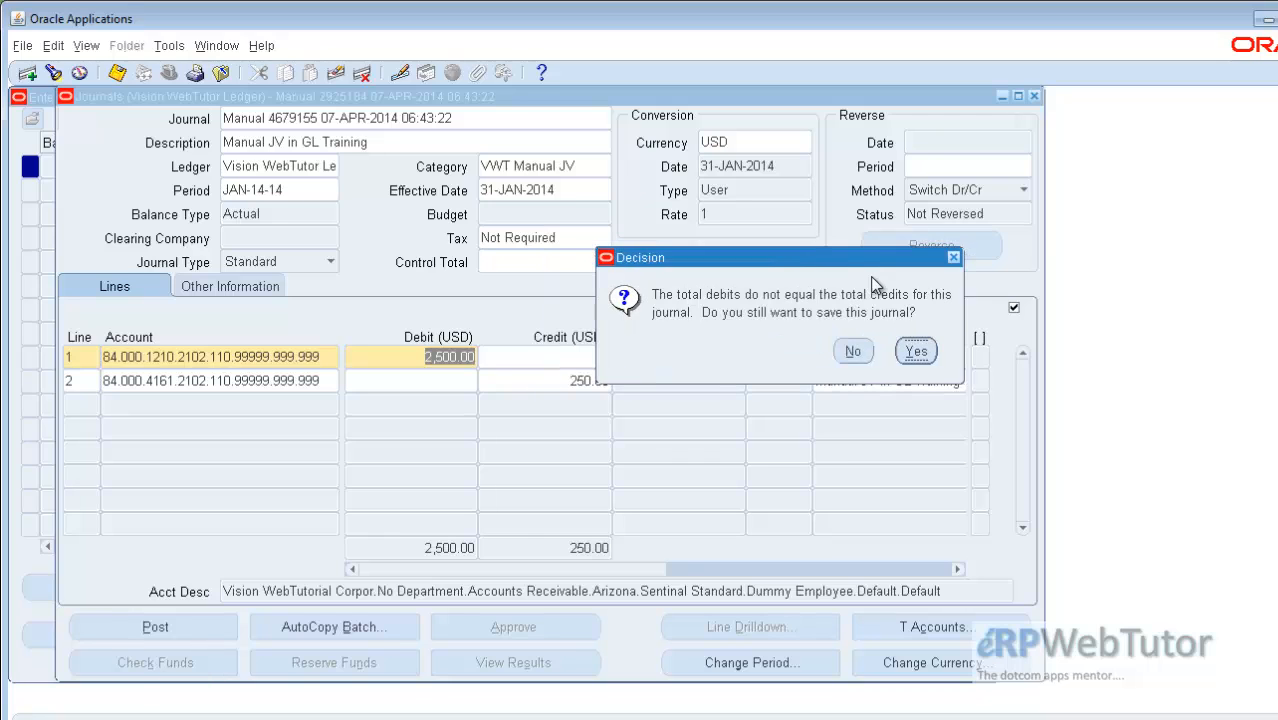
pyautogui.click(917, 351)
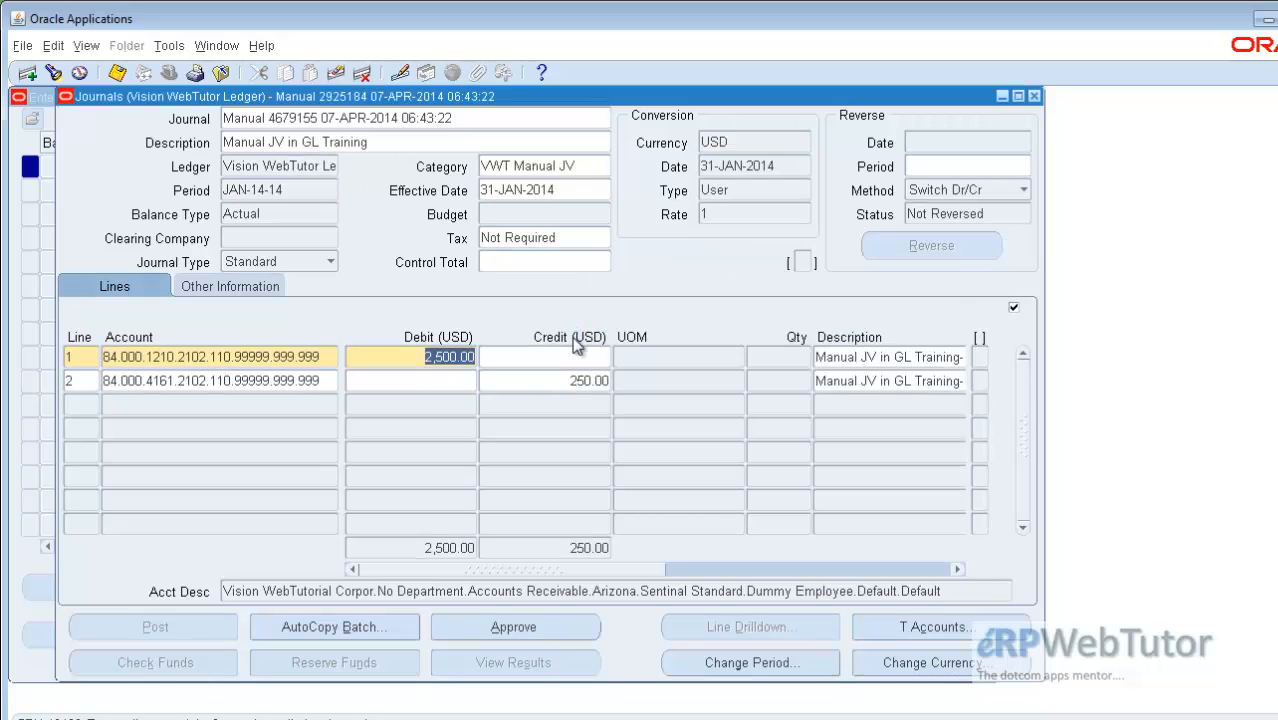
# Step: Set the credit on line 2 to 2500 USD to balance the journal, and save it again
pyautogui.click(560, 388)
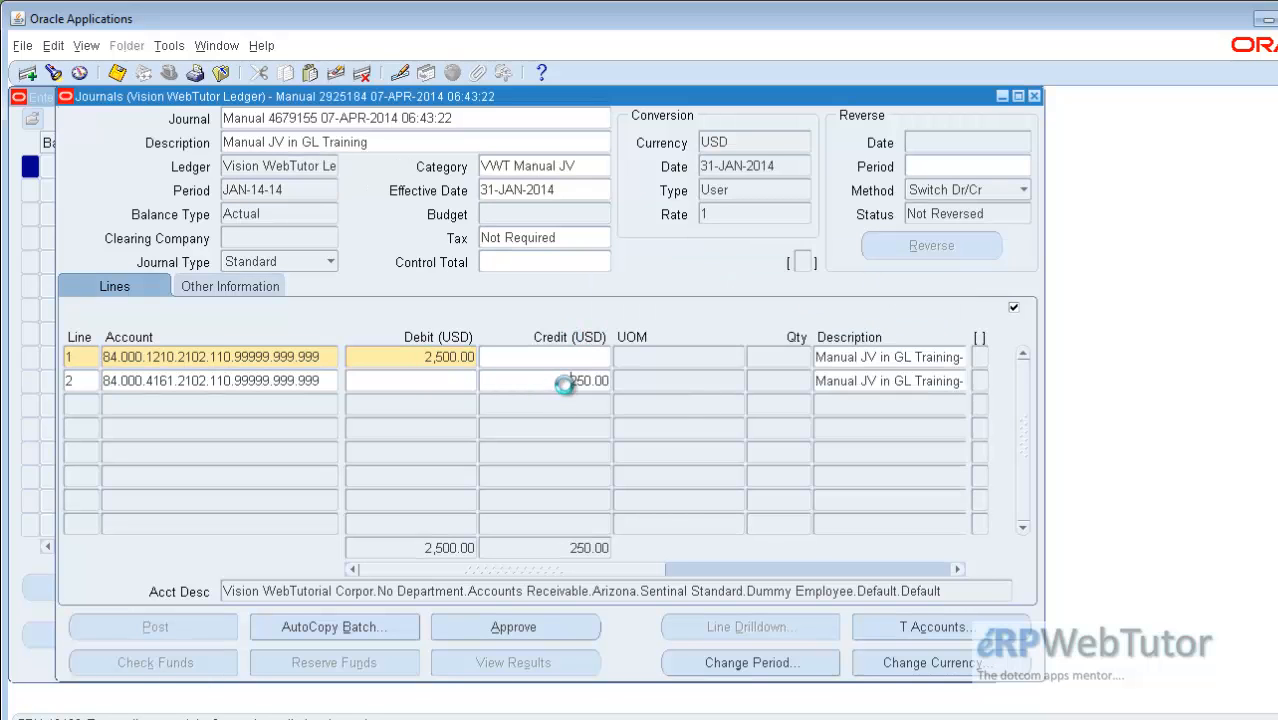
pyautogui.click(566, 385)
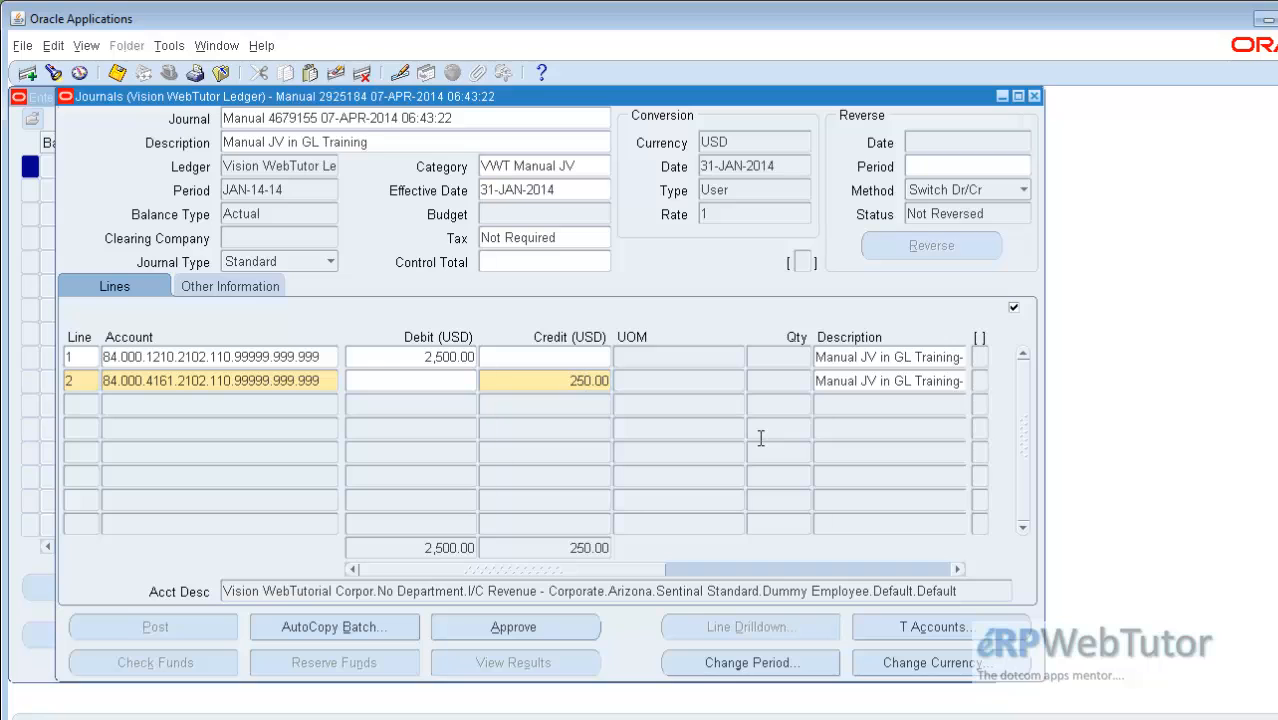
pyautogui.write('0')
pyautogui.click(400, 362)
pyautogui.click(563, 381)
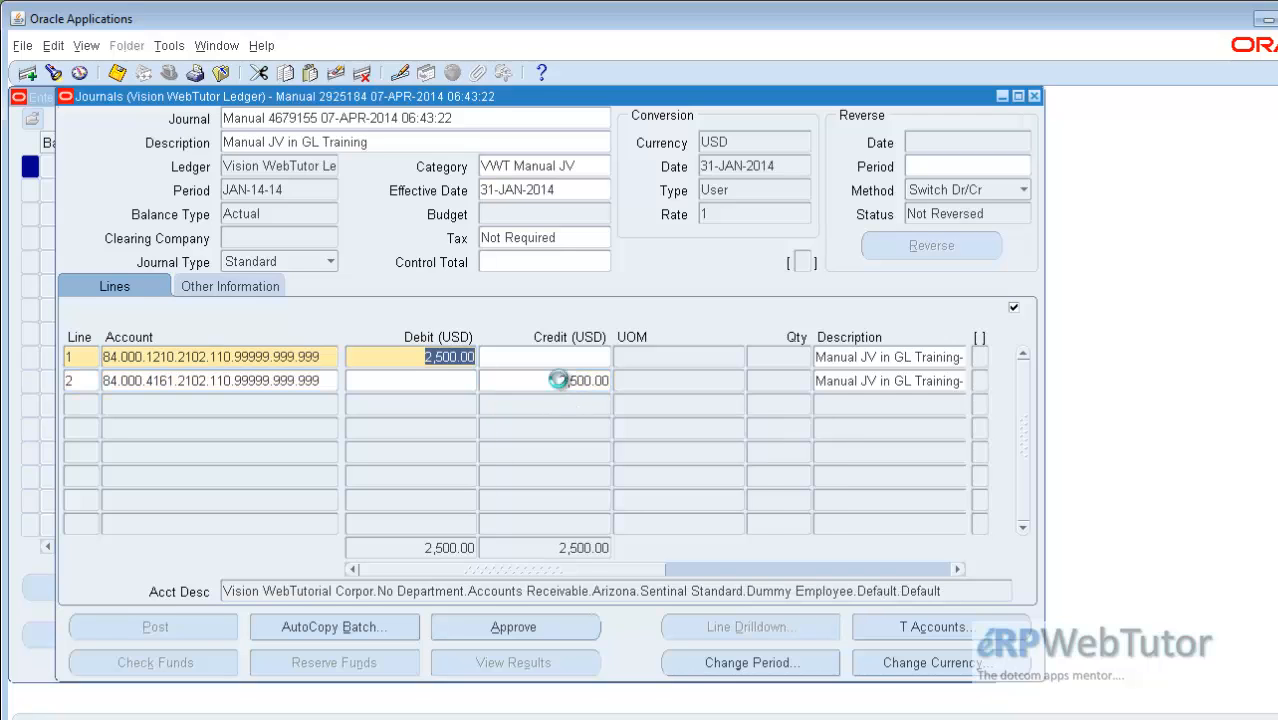
pyautogui.click(117, 72)
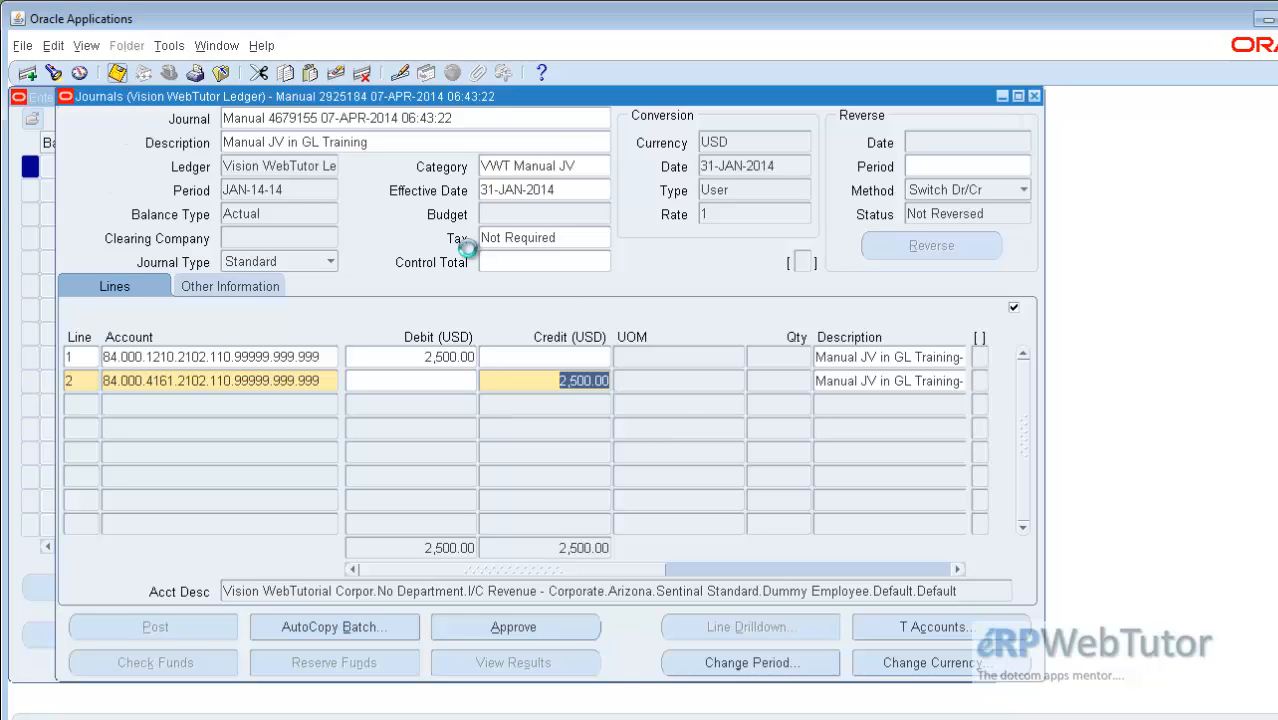